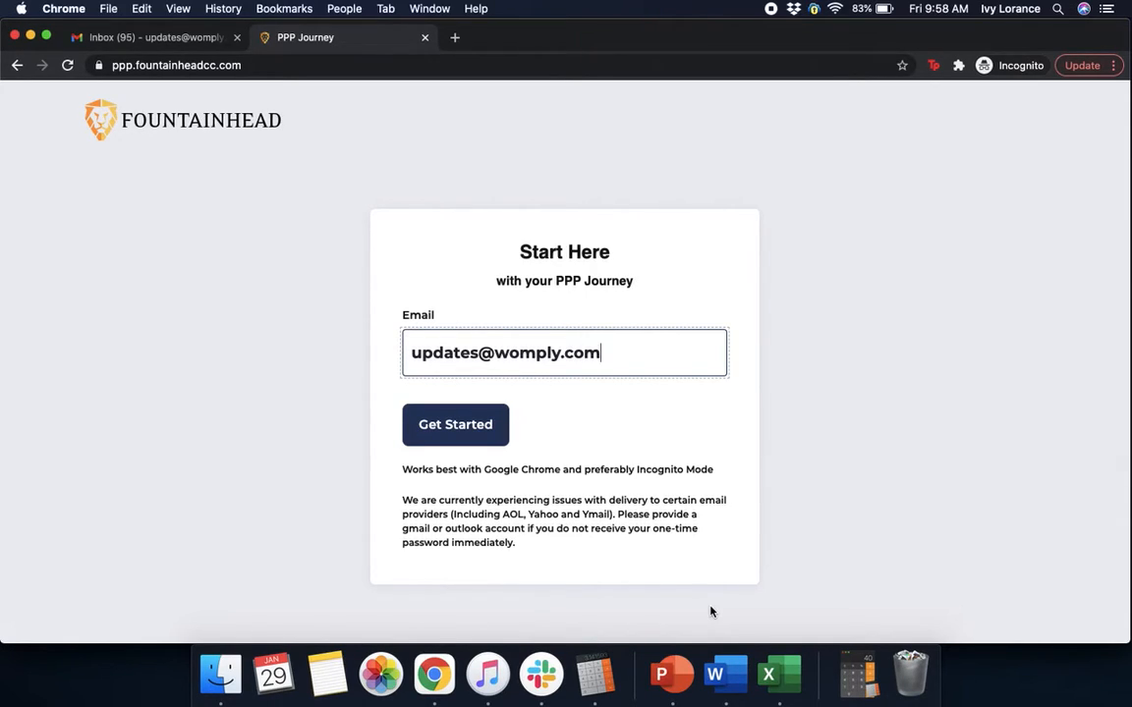
- Request a one-time password and submit the four-digit verification code from the inbox
click(450, 429)
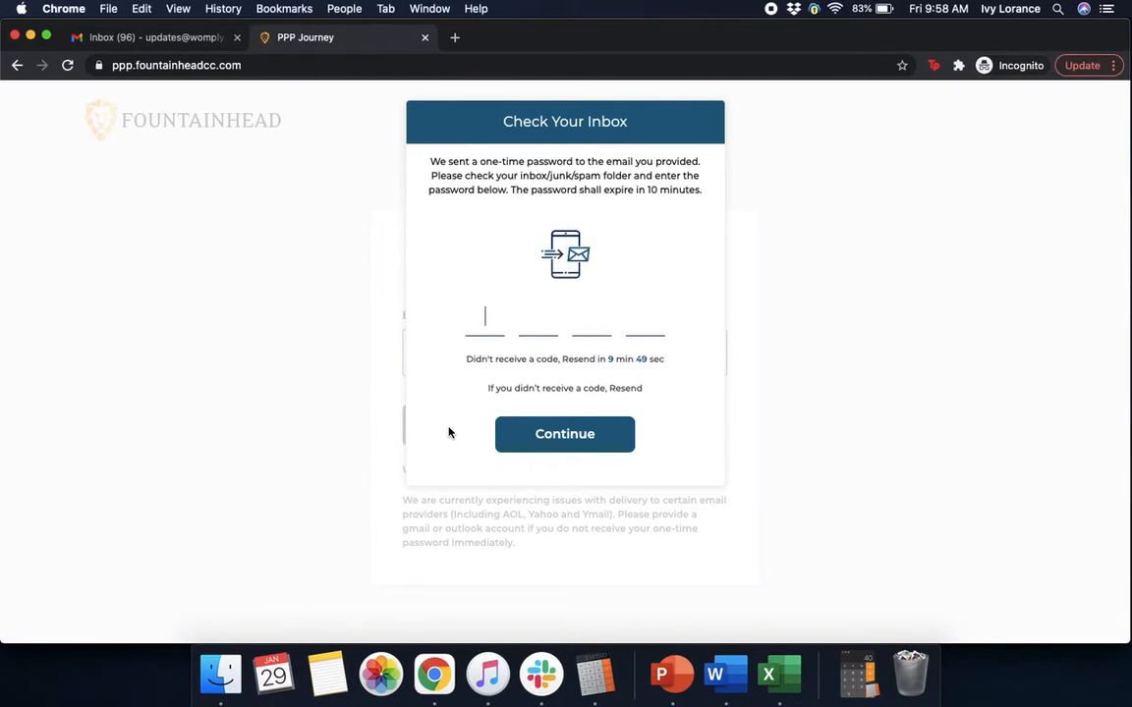
click(621, 435)
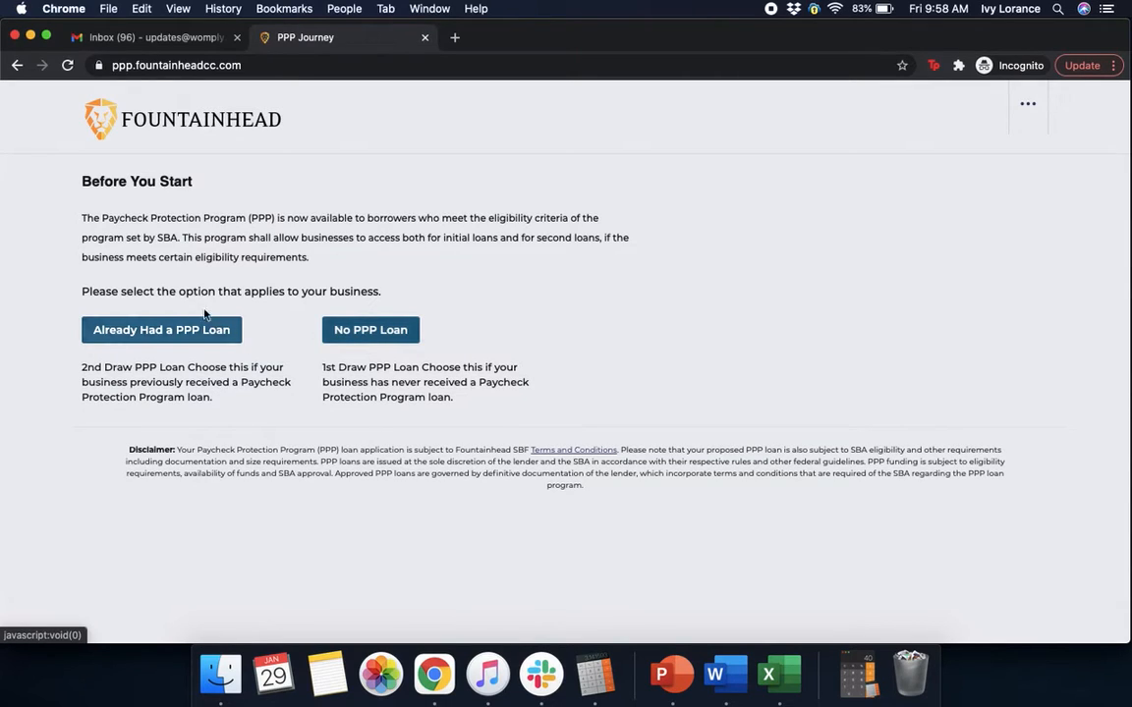
- Choose Already Had a PPP Loan to start a second-draw application
click(108, 332)
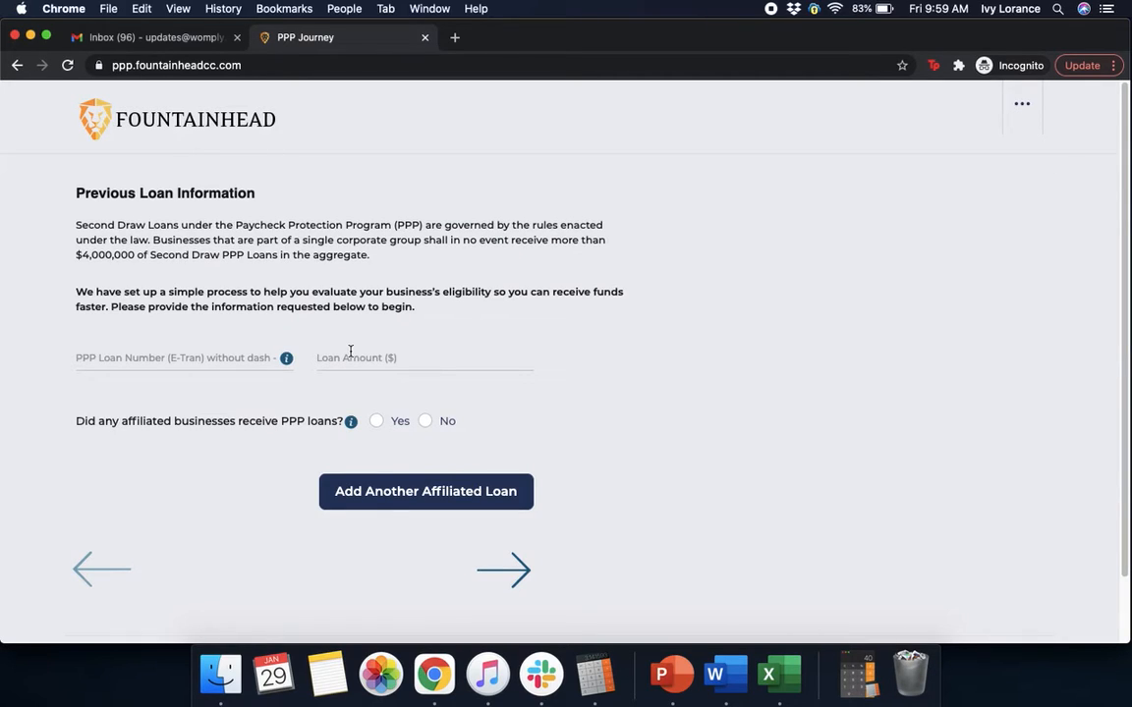
- Fill in the previous PPP loan number and answer No to affiliated businesses receiving loans
click(186, 357)
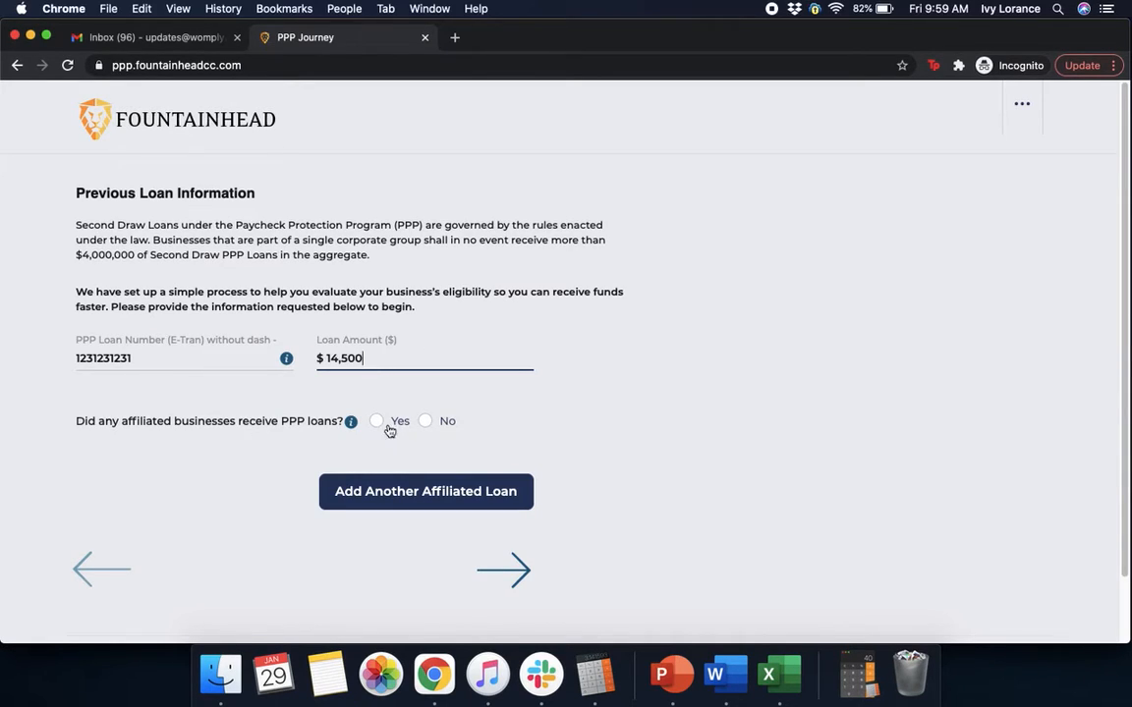
click(430, 422)
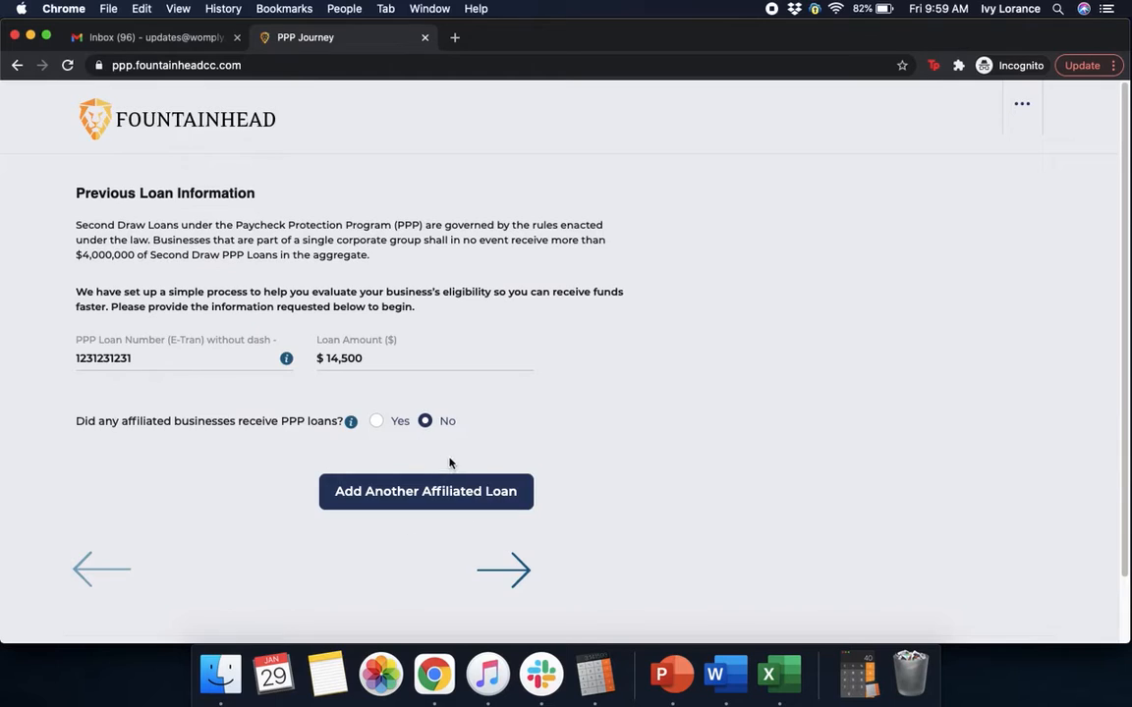
- Answer Yes to operating on Feb 15, 2020 and all of 2019, No to the other five questions
click(510, 573)
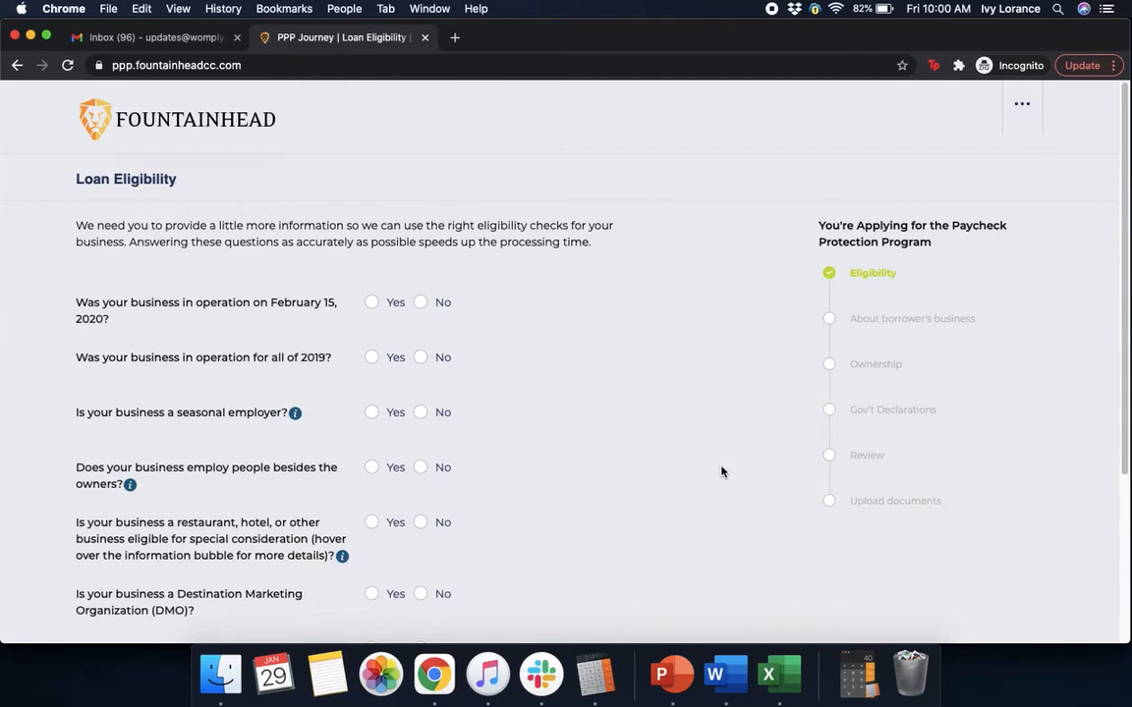
scroll(721, 472, down, 2)
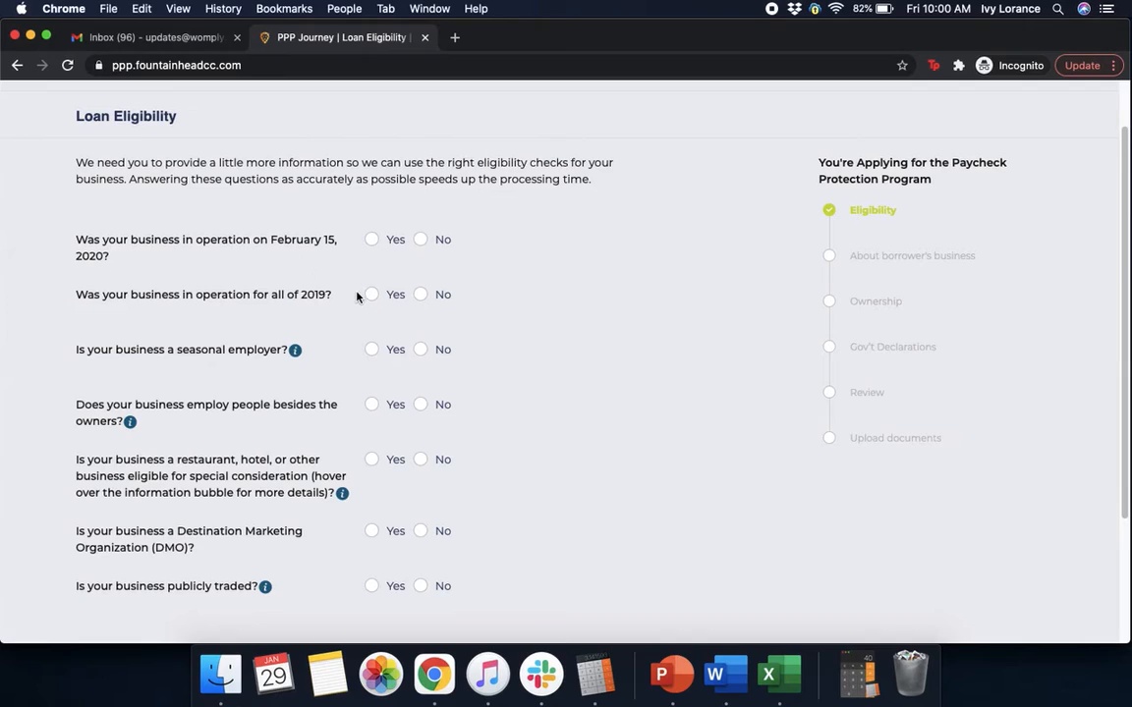
click(371, 241)
click(370, 296)
click(422, 352)
scroll(538, 380, down, 3)
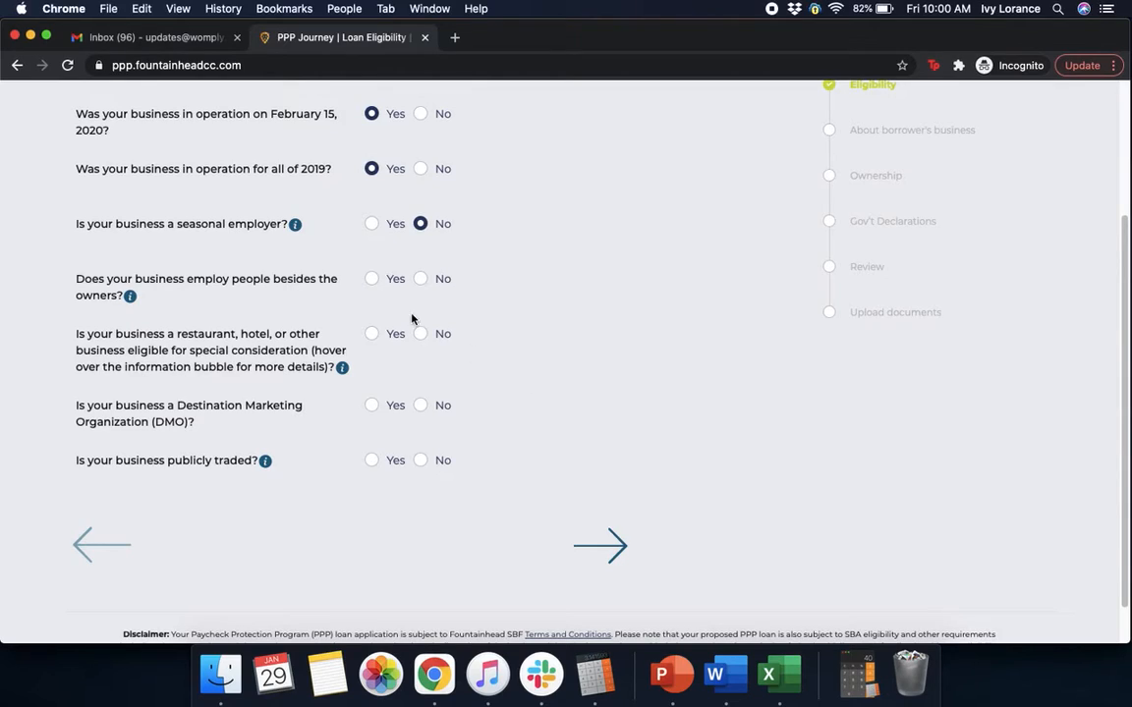
click(421, 280)
click(420, 335)
click(421, 407)
click(421, 461)
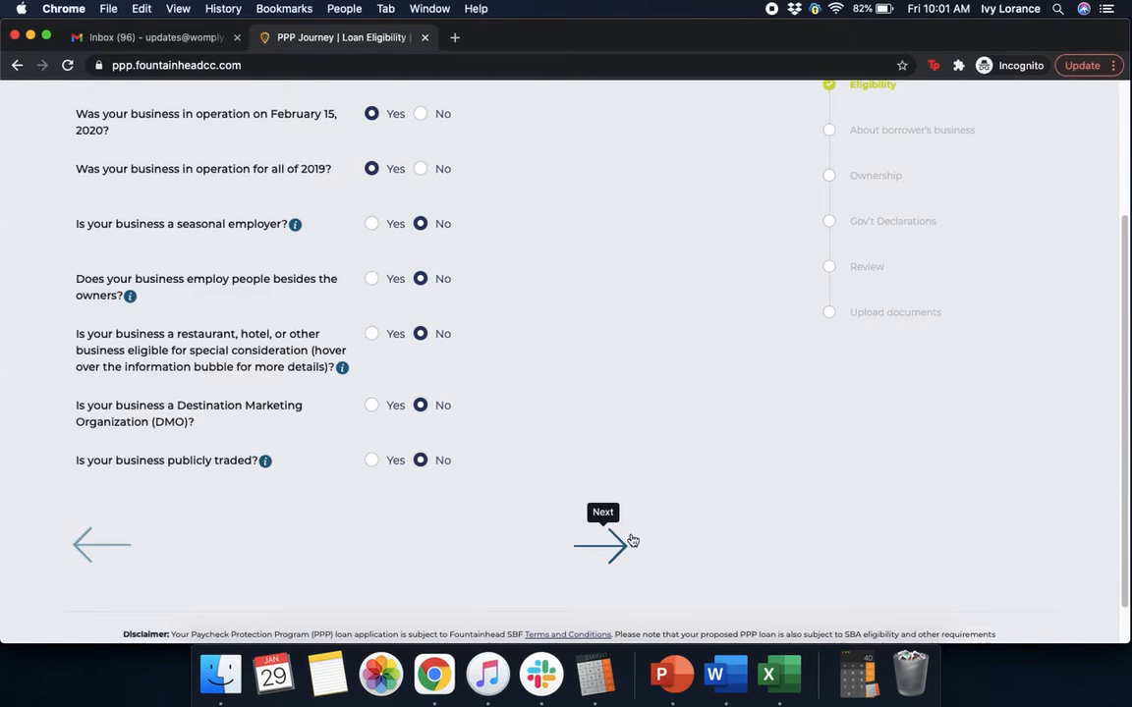
click(632, 541)
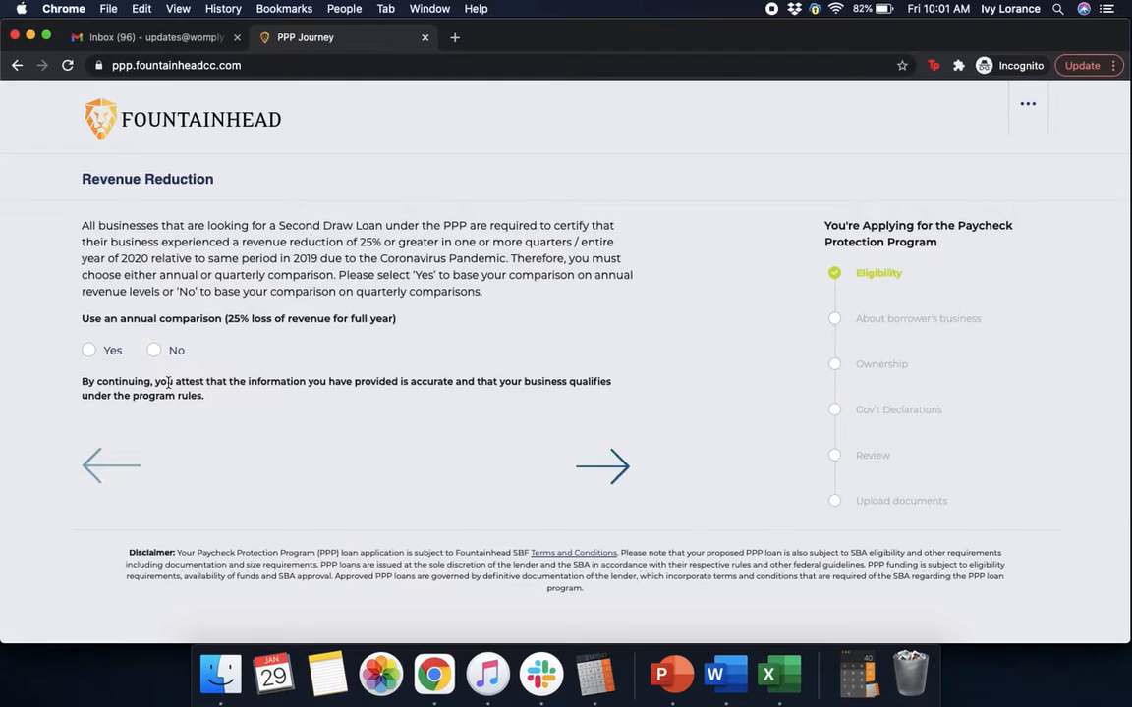
- Choose annual comparison, entering 100,000 as 2019 revenue and 75,000 as 2020 revenue
click(108, 354)
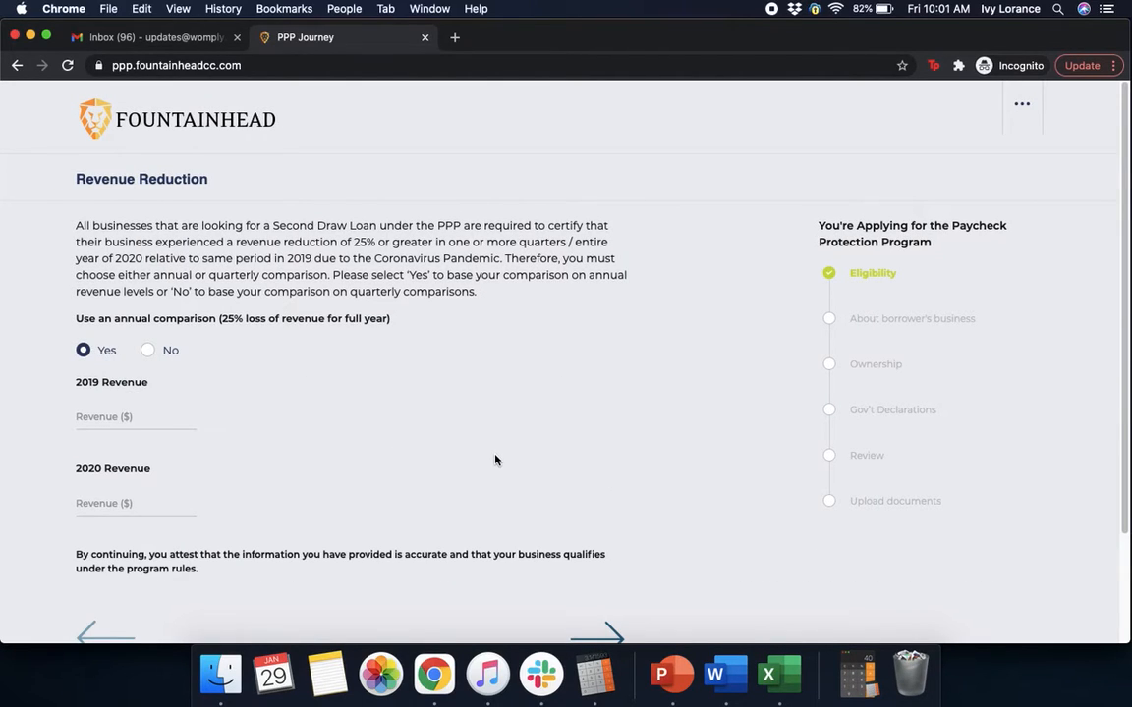
scroll(495, 460, down, 3)
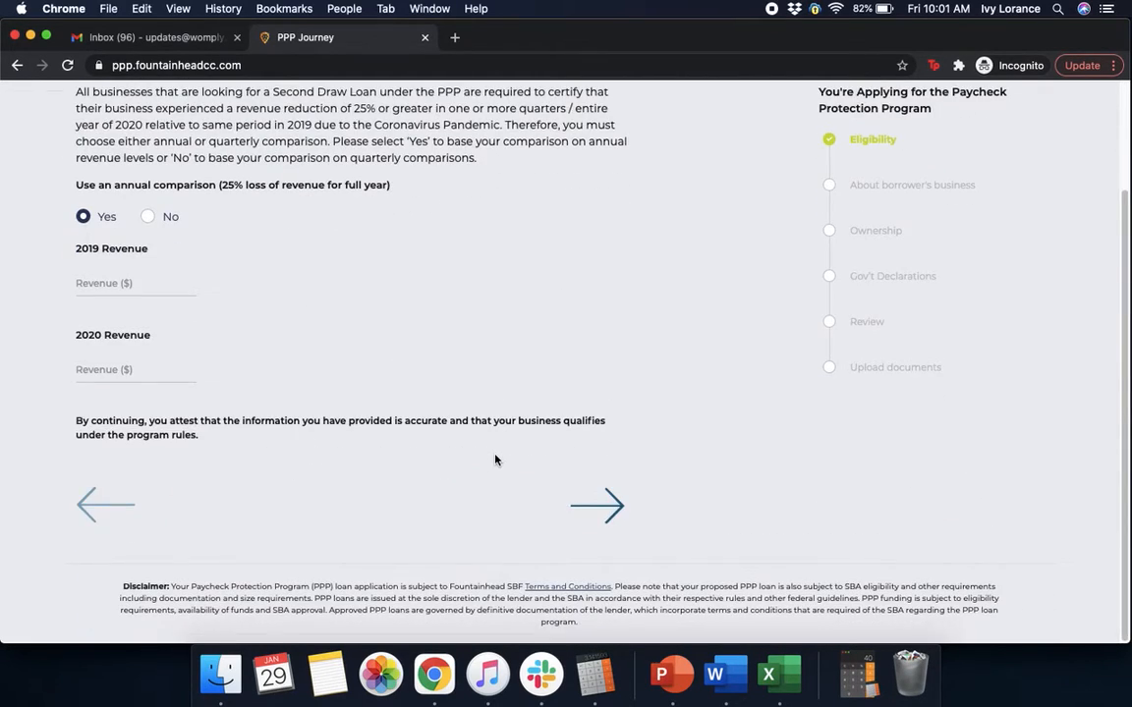
click(121, 284)
text(100,000)
click(136, 370)
text(75,000)
click(318, 294)
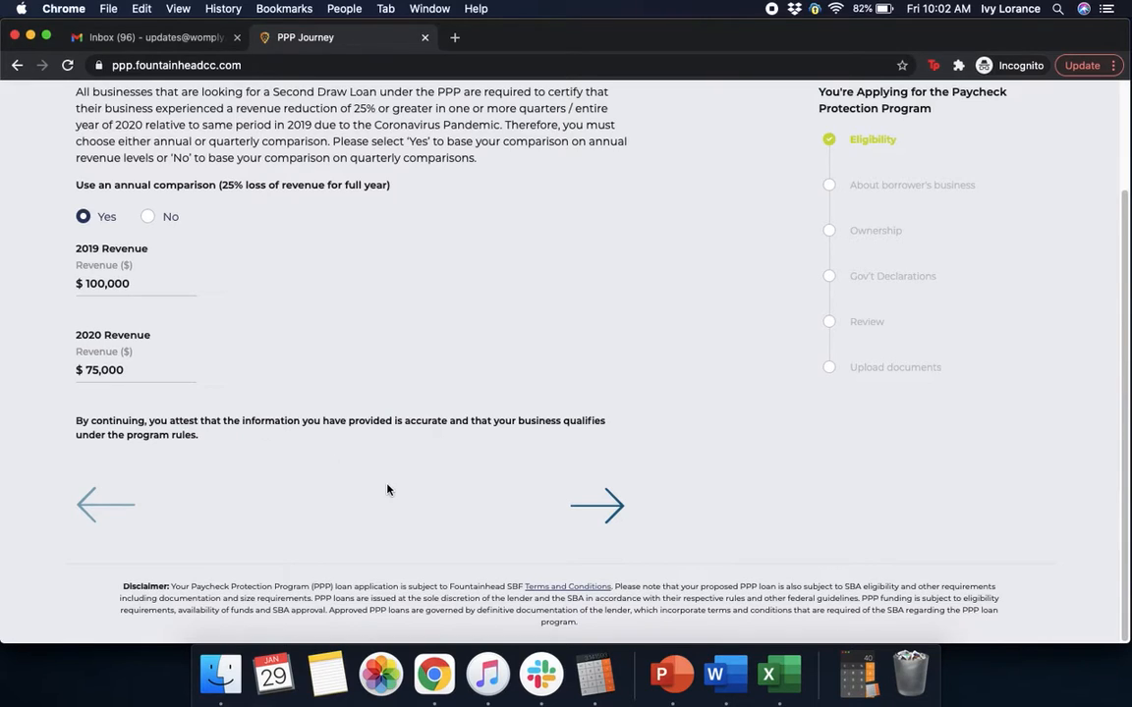
click(609, 515)
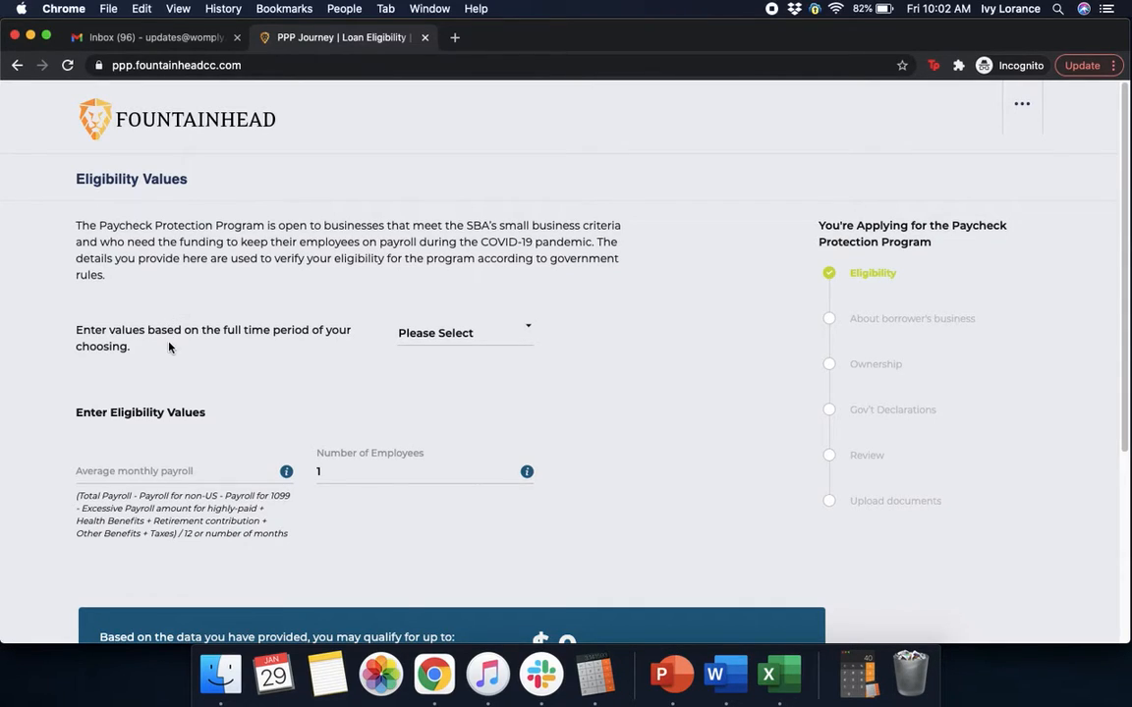
- Select 2019 full year as the eligibility time period
click(455, 342)
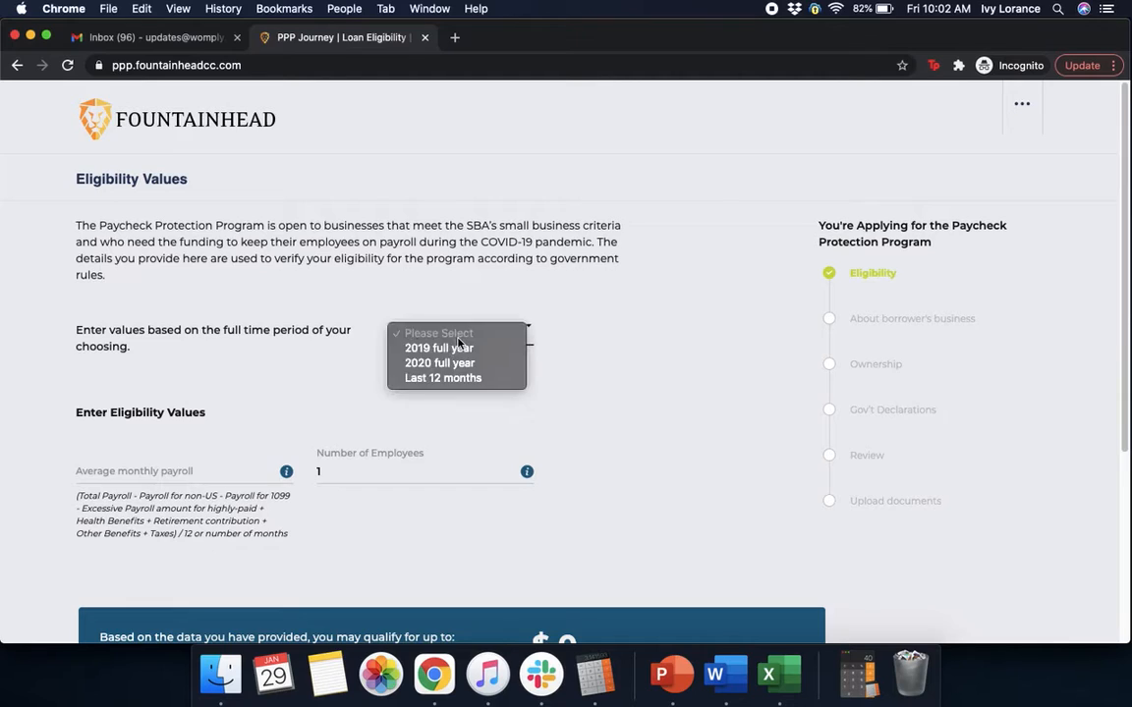
click(447, 349)
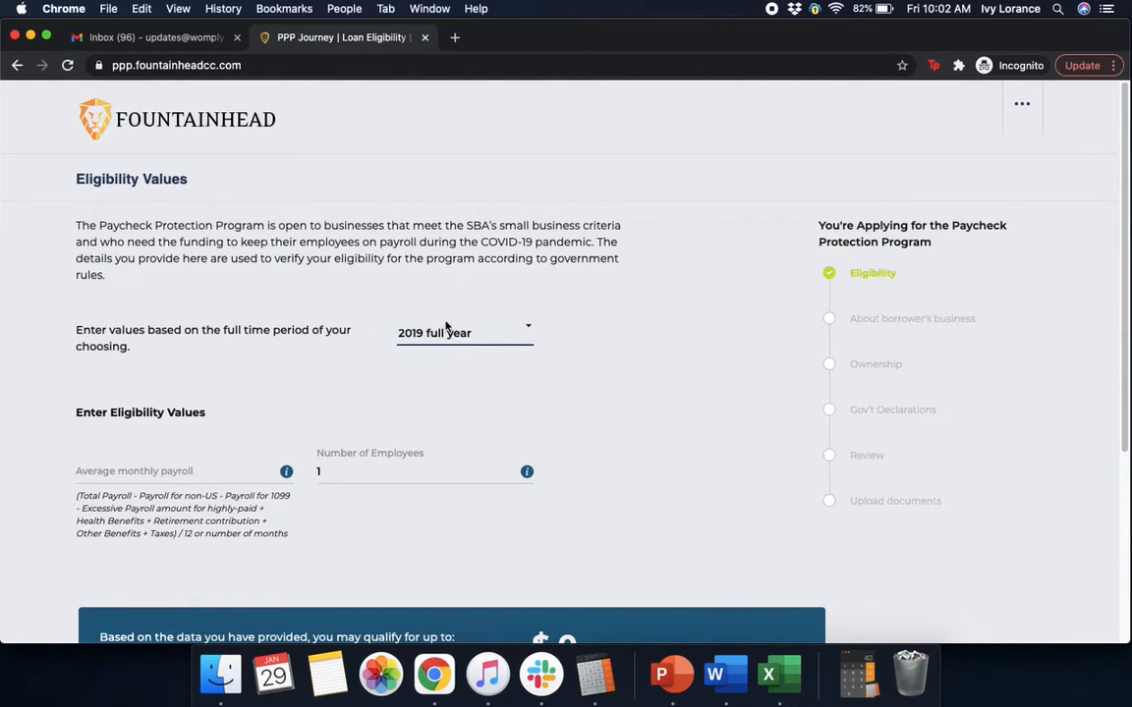
click(443, 335)
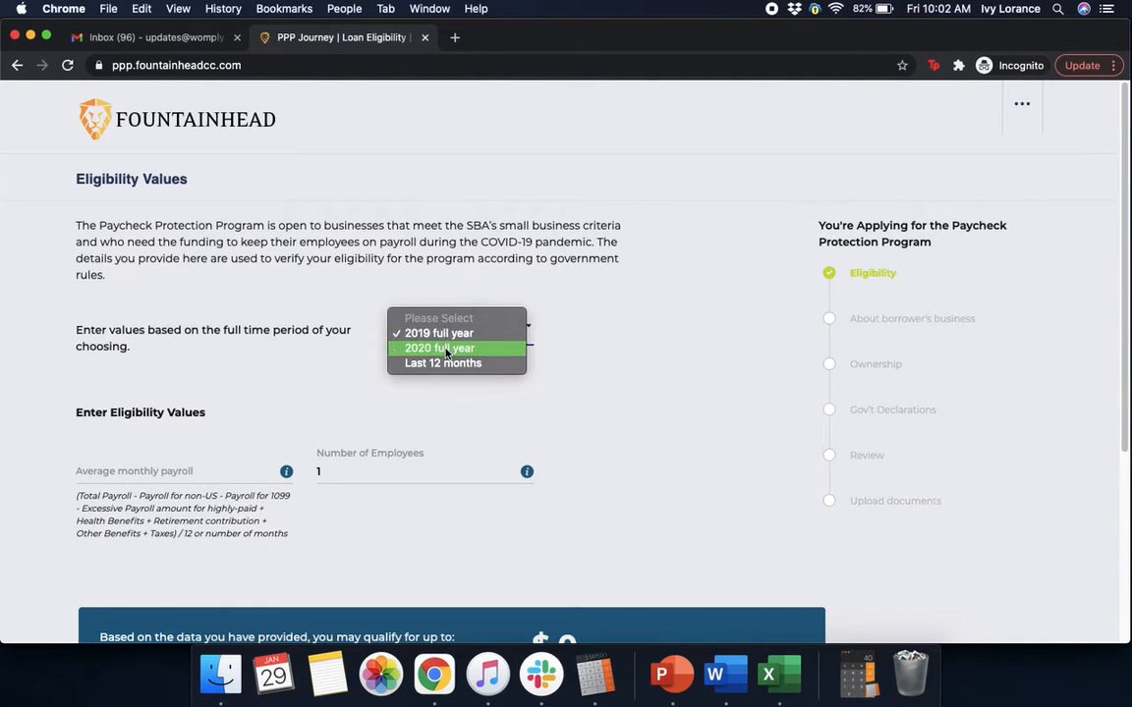
click(305, 374)
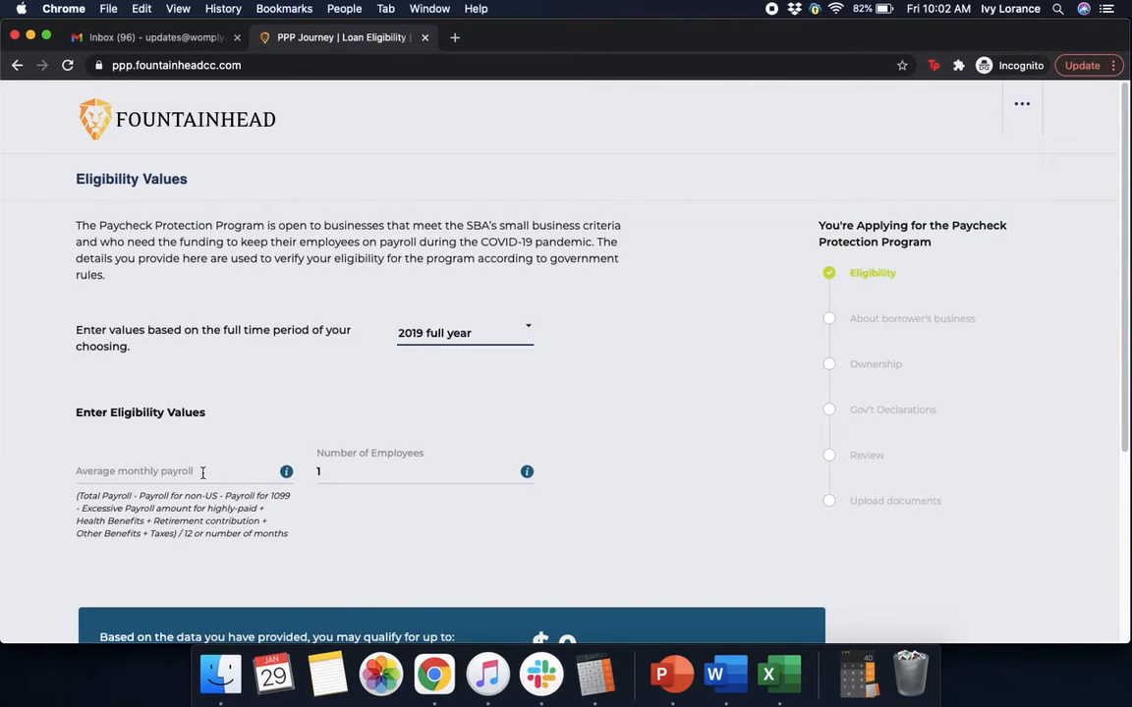
- Enter 5,800 average monthly payroll, keep 1 employee, and continue to Business Information
click(203, 474)
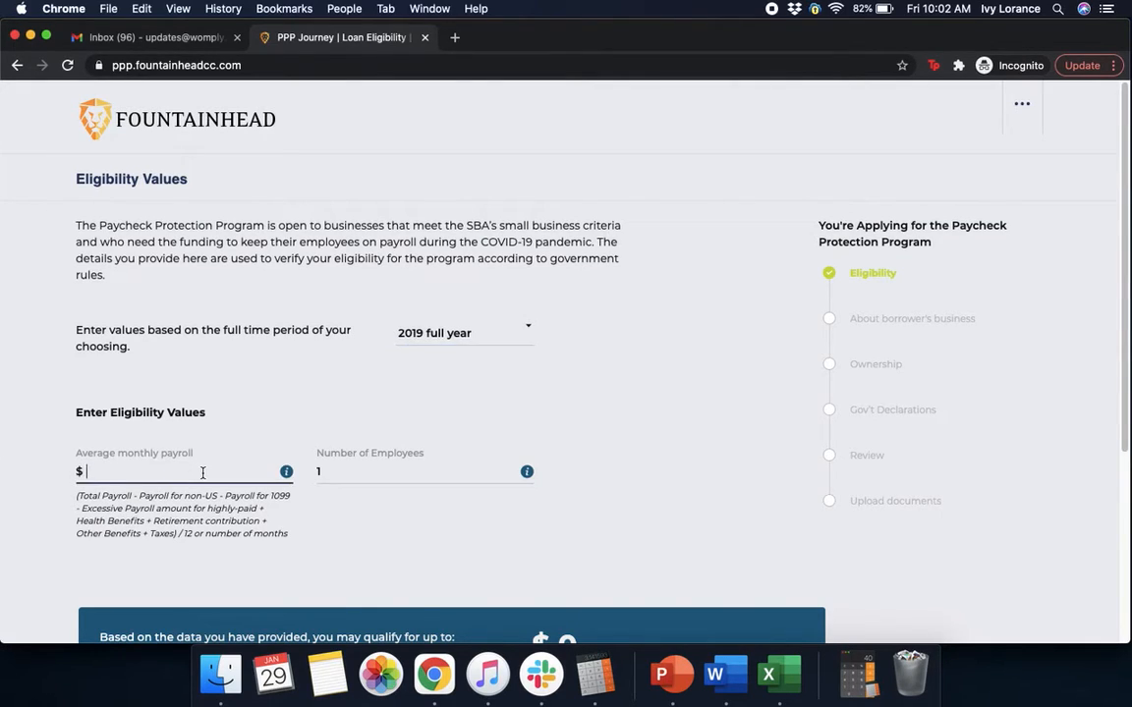
text(5,800)
click(372, 476)
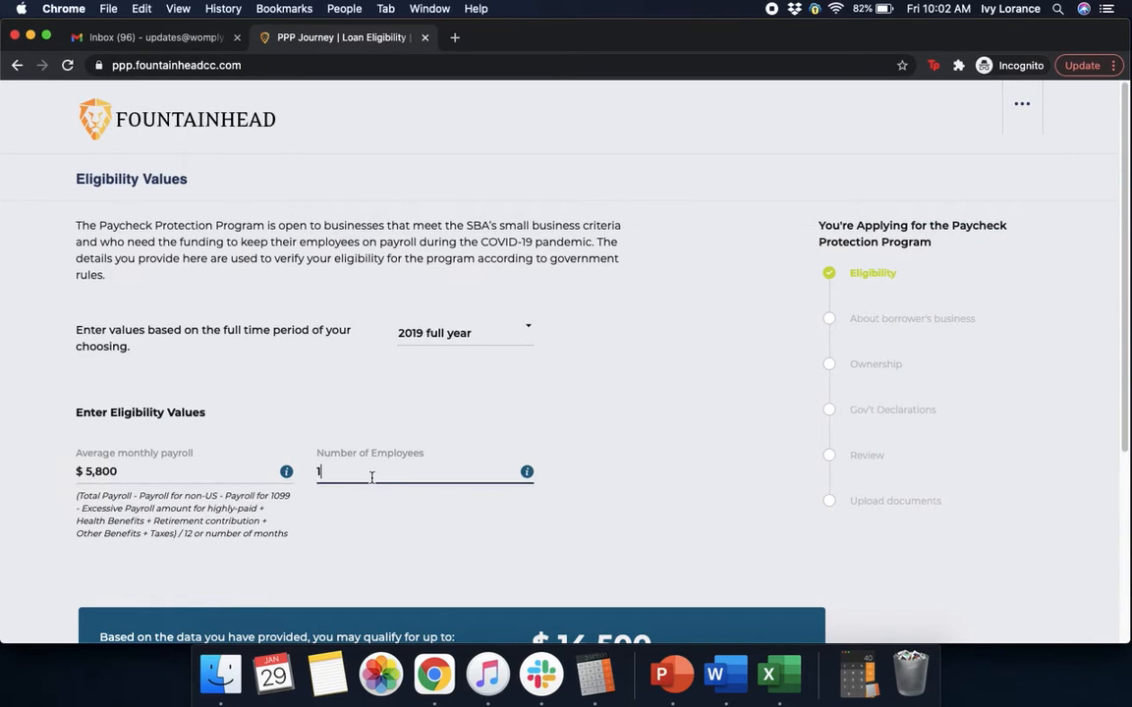
click(625, 414)
scroll(624, 413, down, 5)
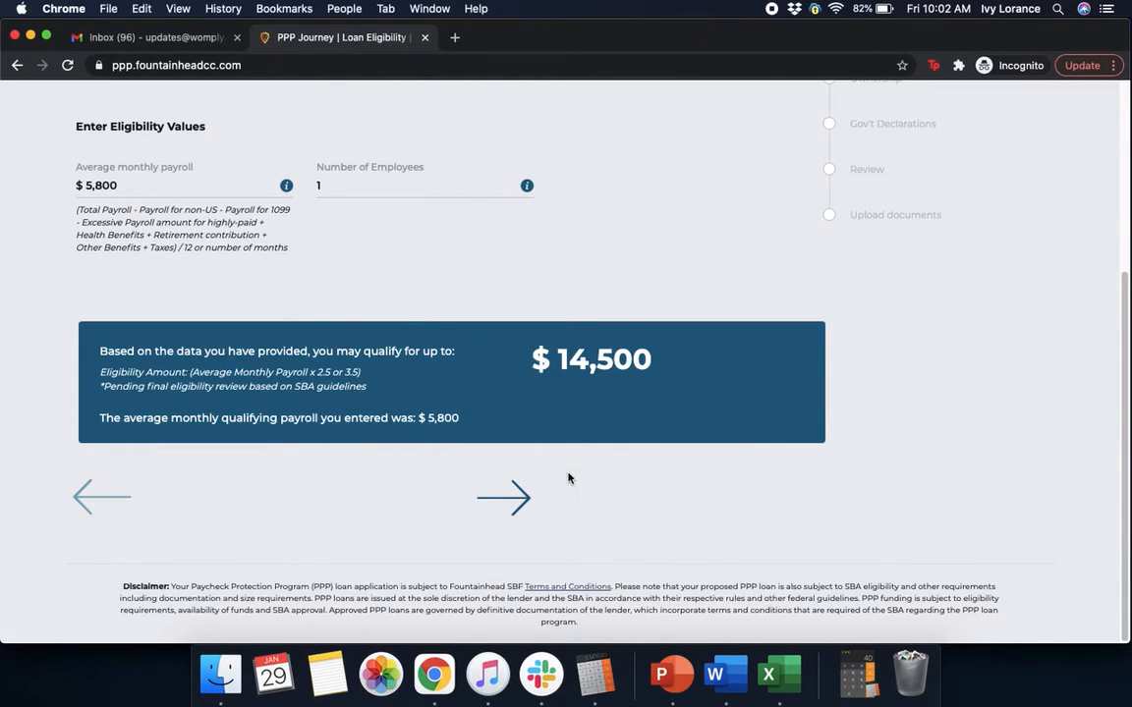
click(515, 497)
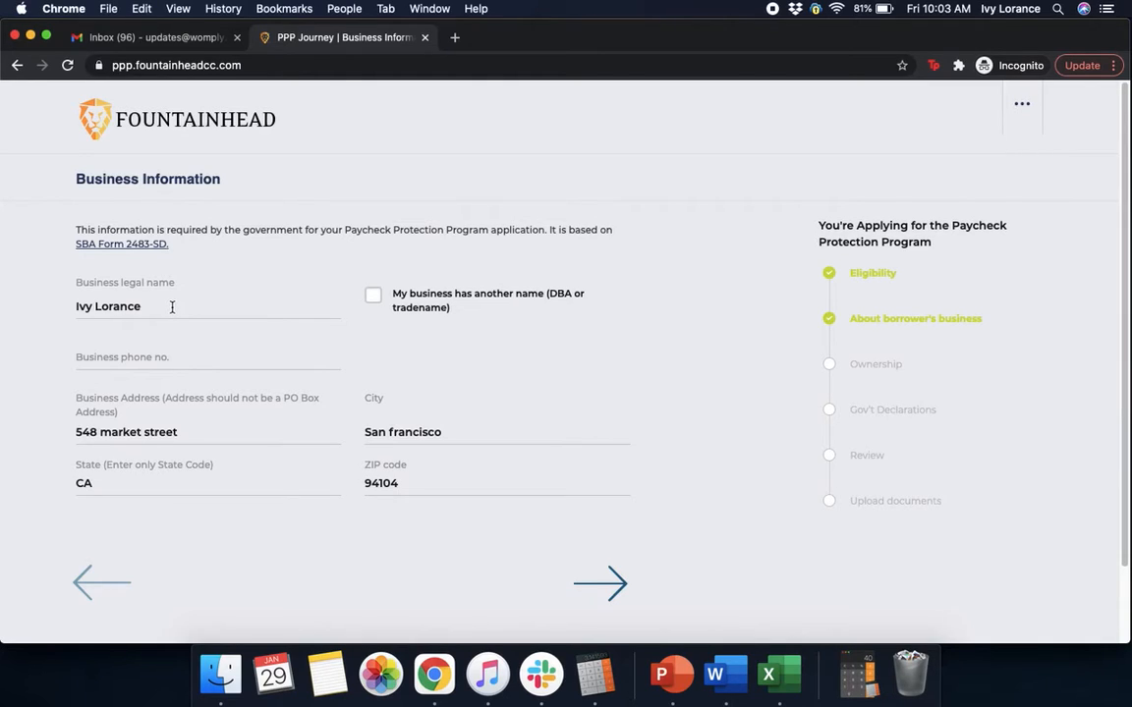
- Enter the business phone number and submit the business address details
click(156, 351)
key(Escape)
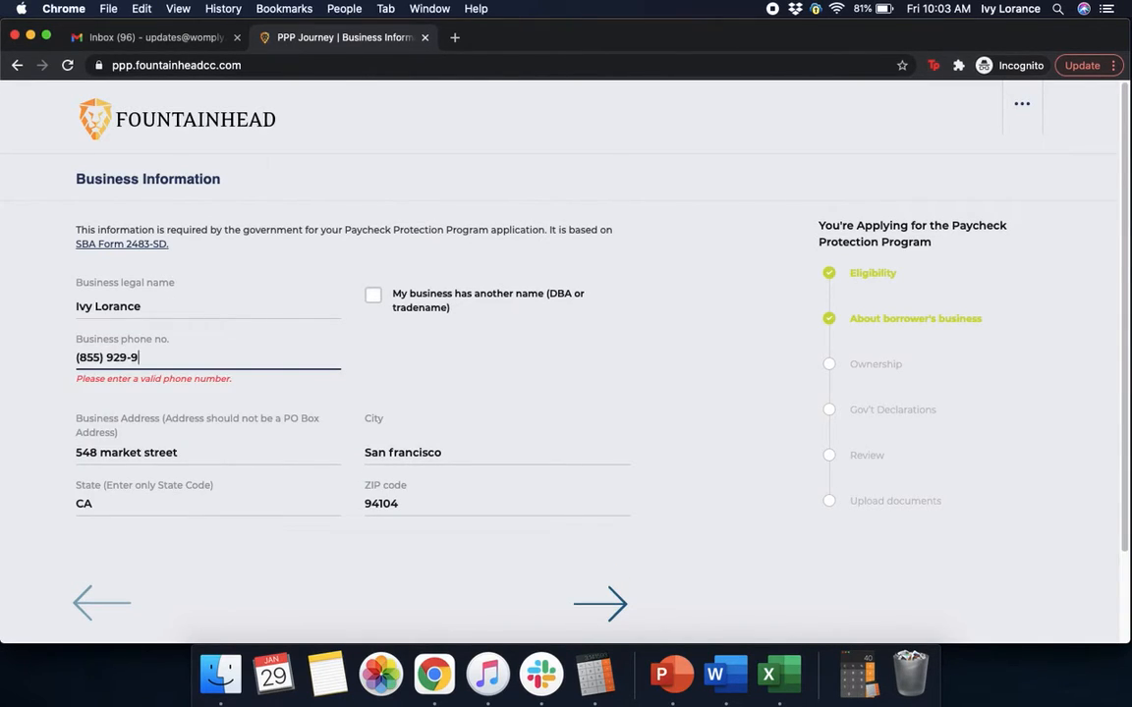
click(334, 395)
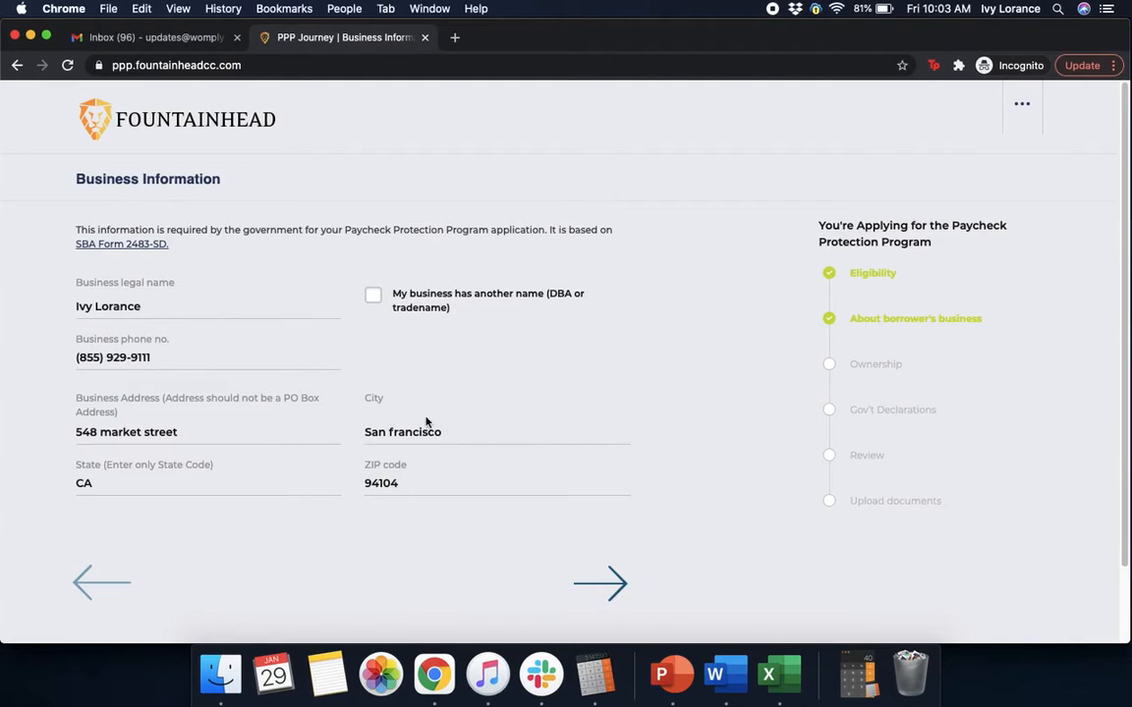
click(614, 585)
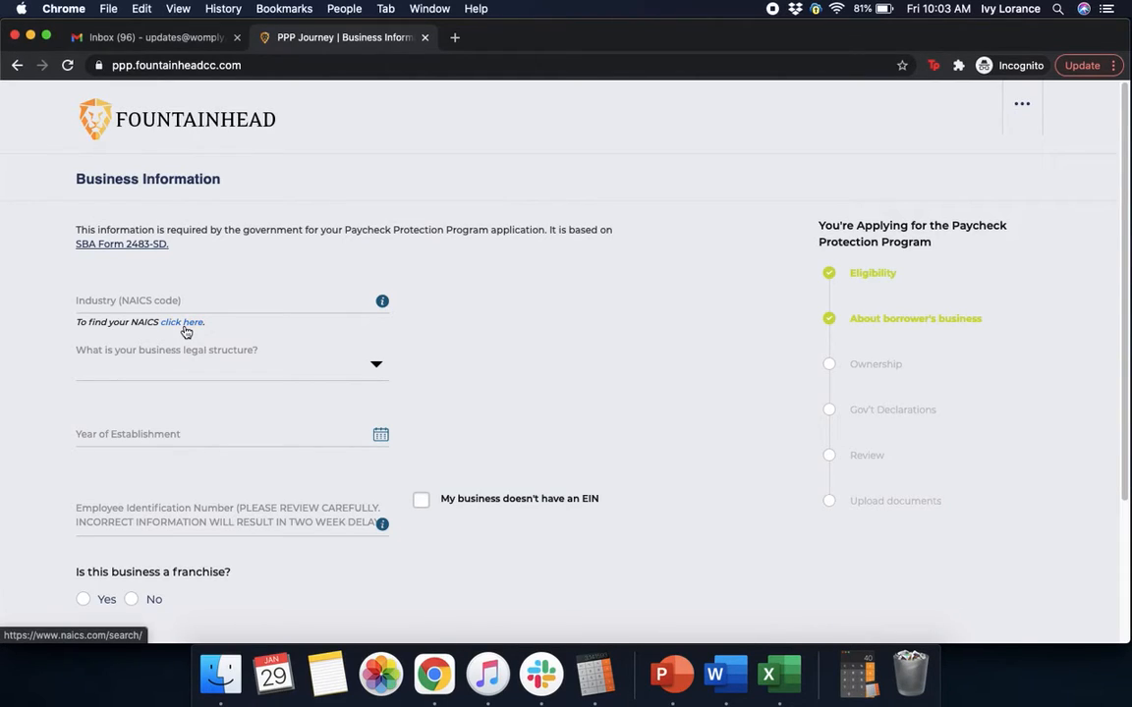
- Set NAICS code 541613 Marketing Consulting Services and legal structure Independent Contractor
click(190, 289)
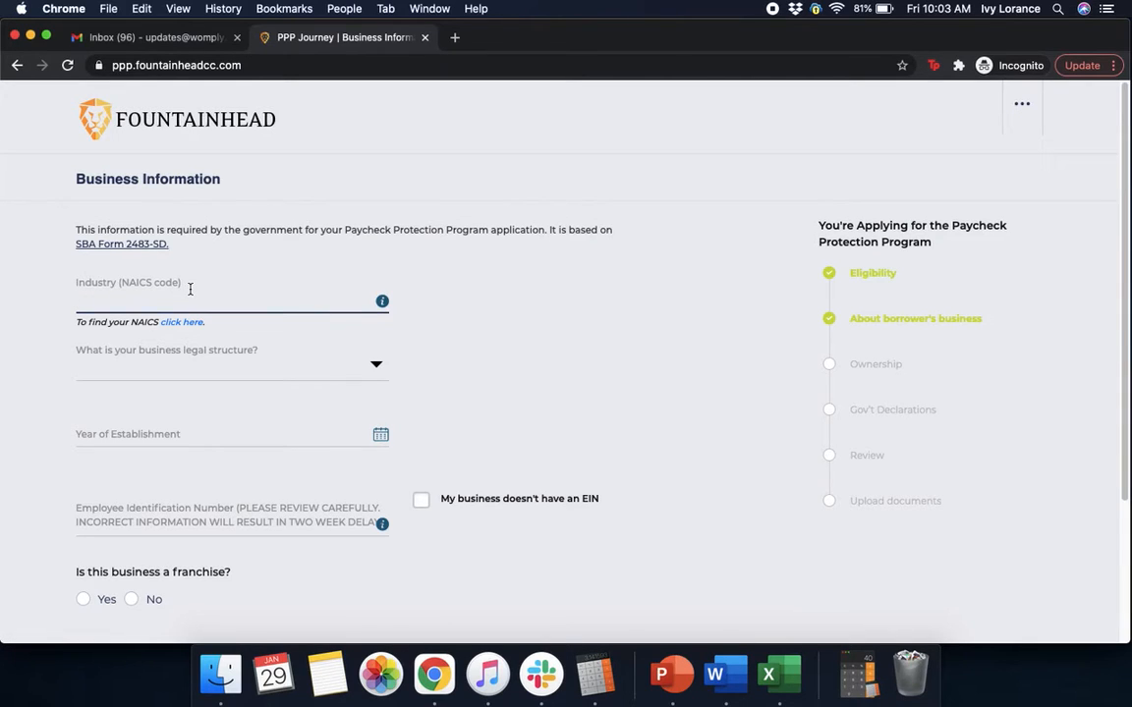
text(541)
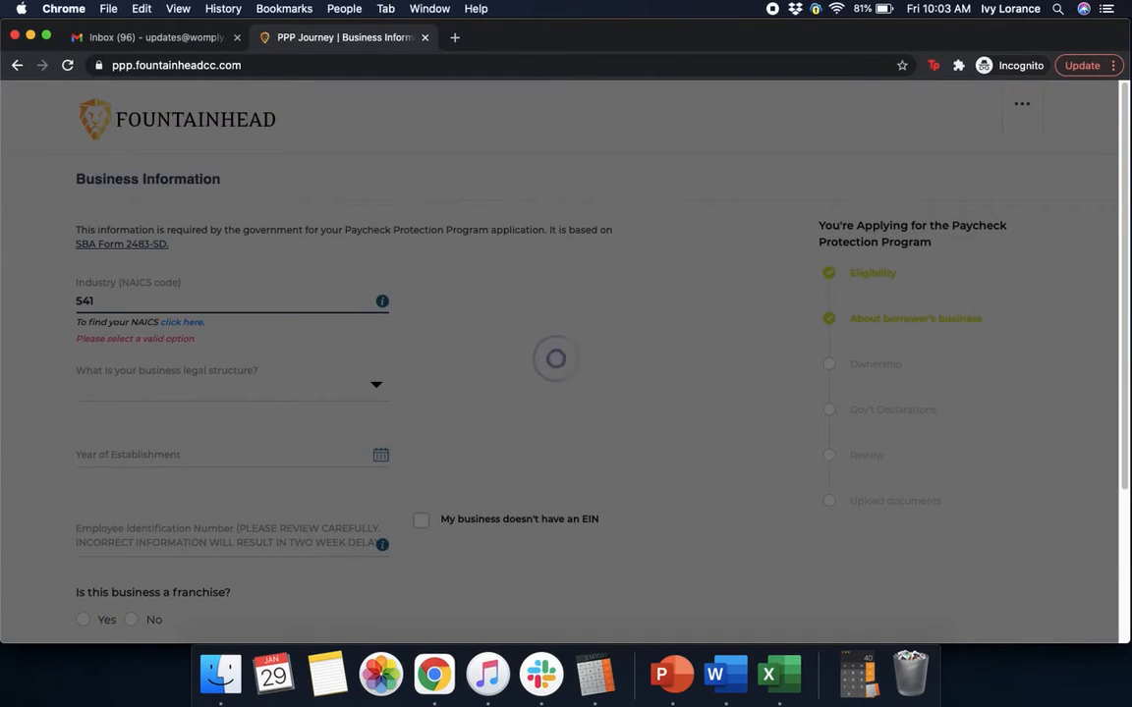
text(613)
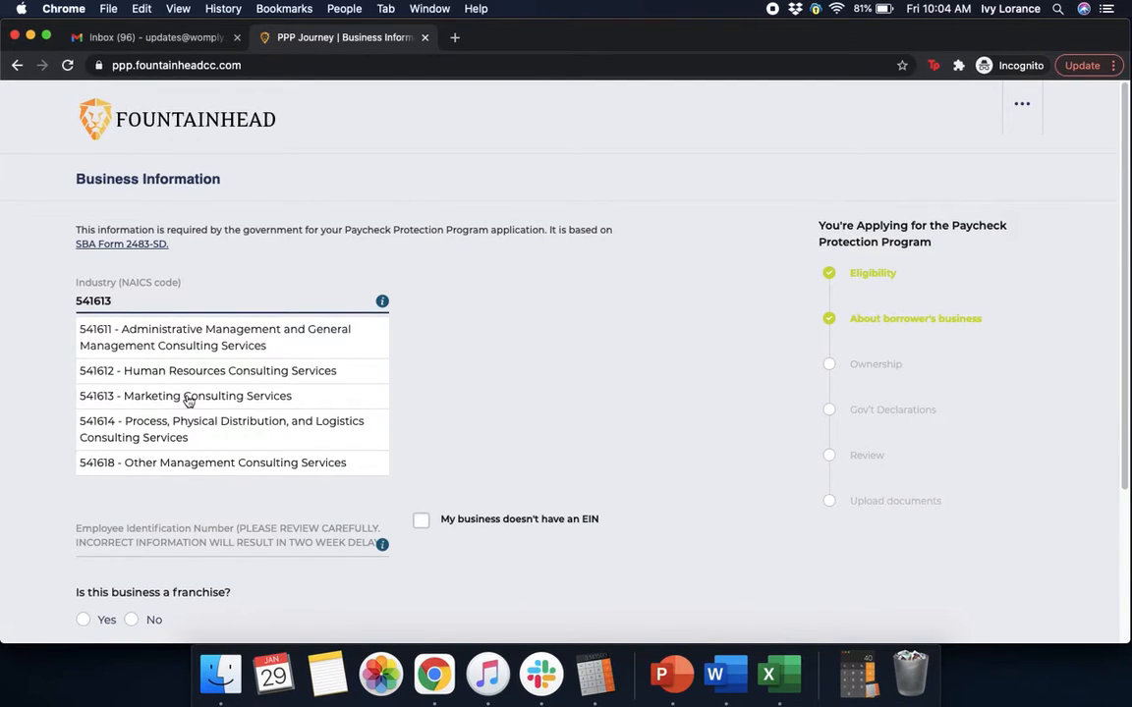
click(134, 397)
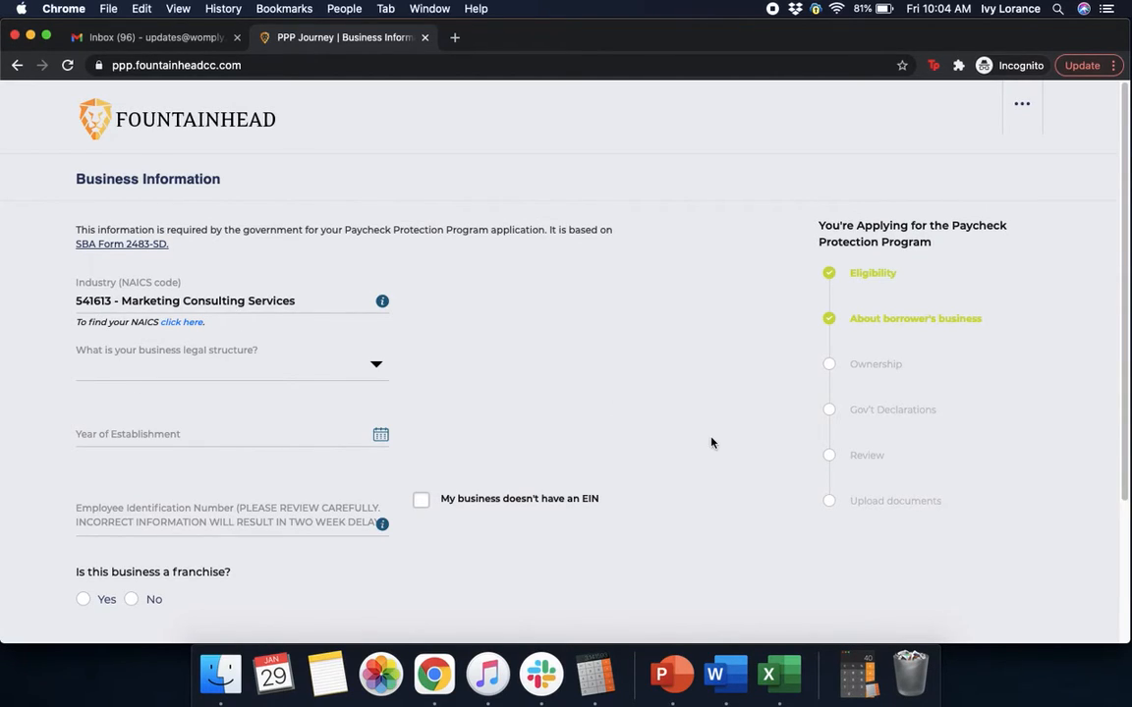
click(233, 373)
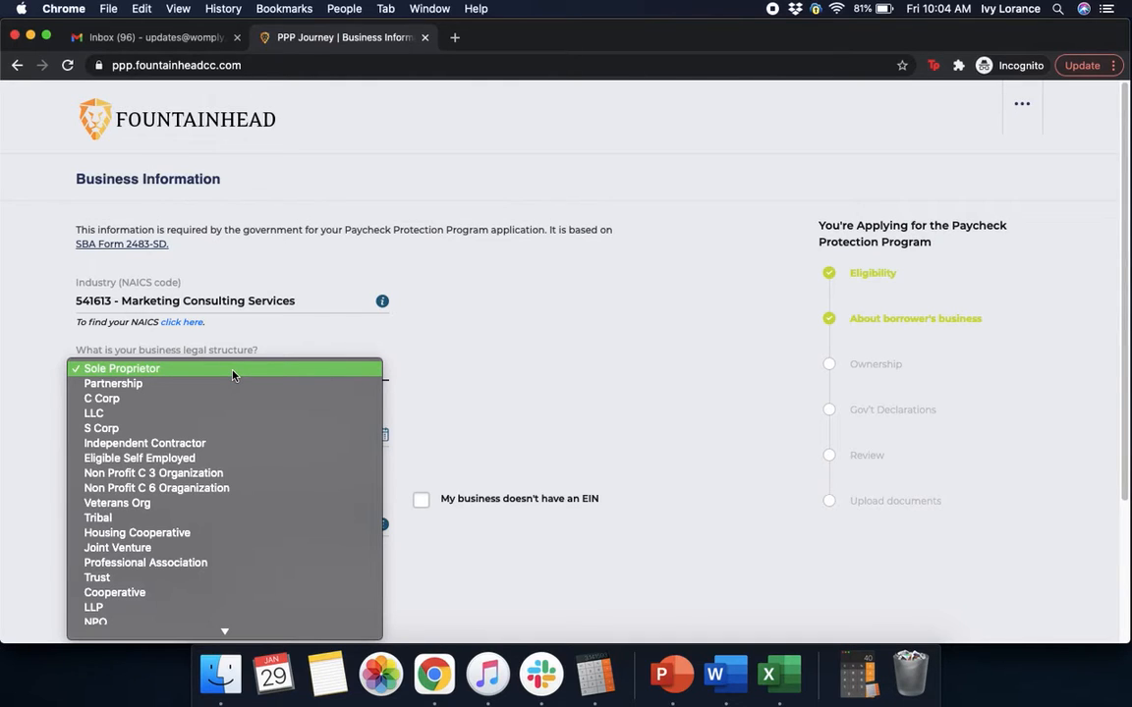
click(202, 443)
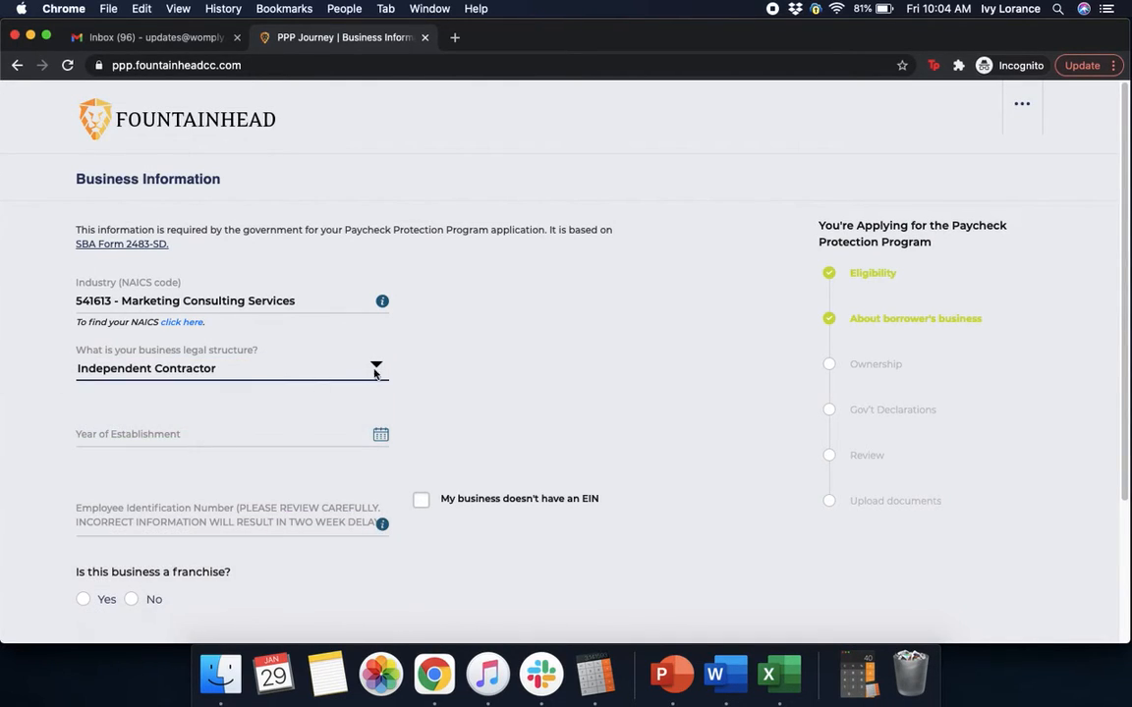
- Pick 02/01/2012 as the year of establishment in the calendar
scroll(516, 367, down, 5)
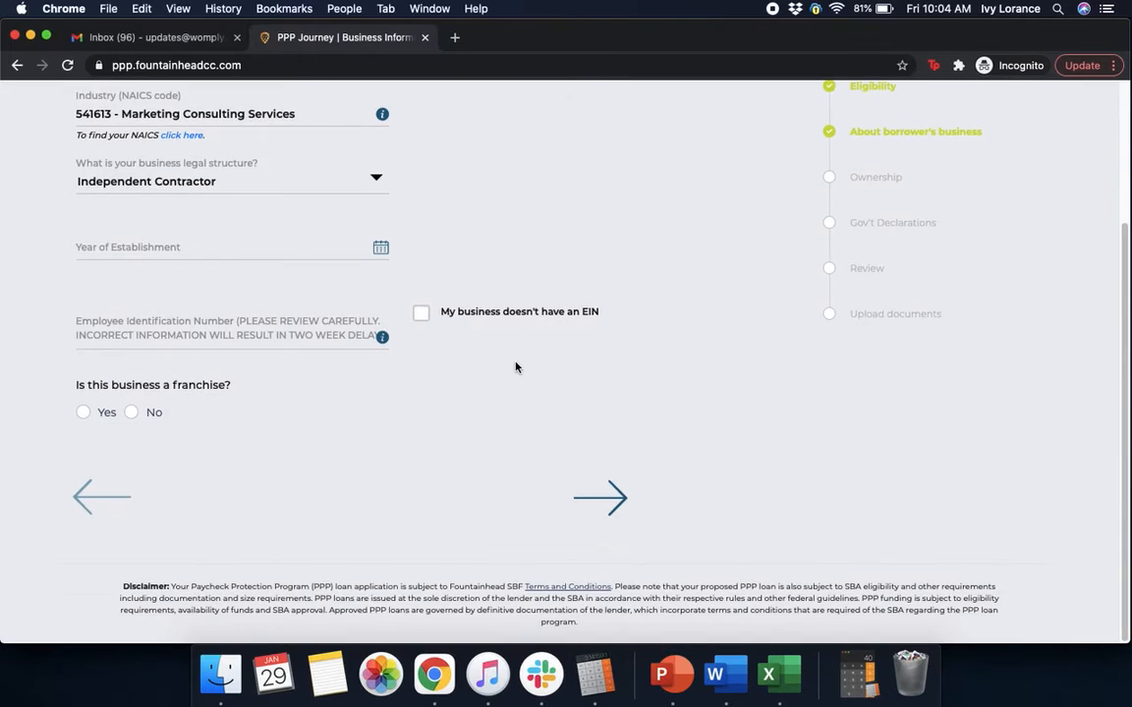
click(381, 249)
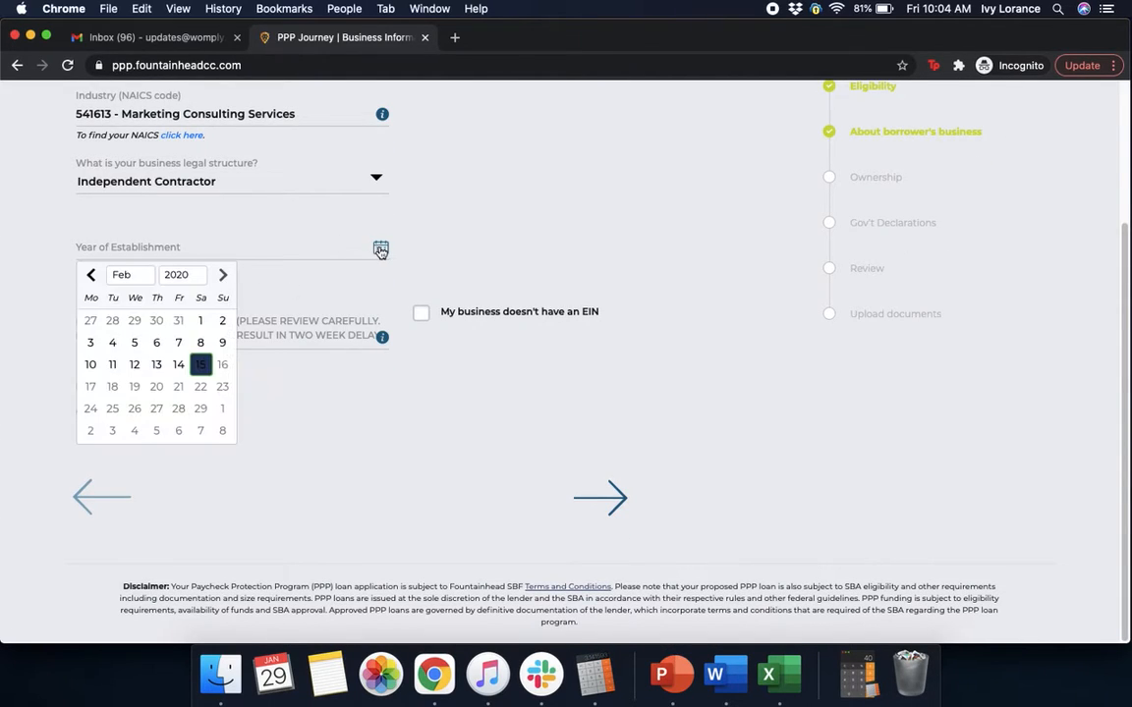
click(177, 275)
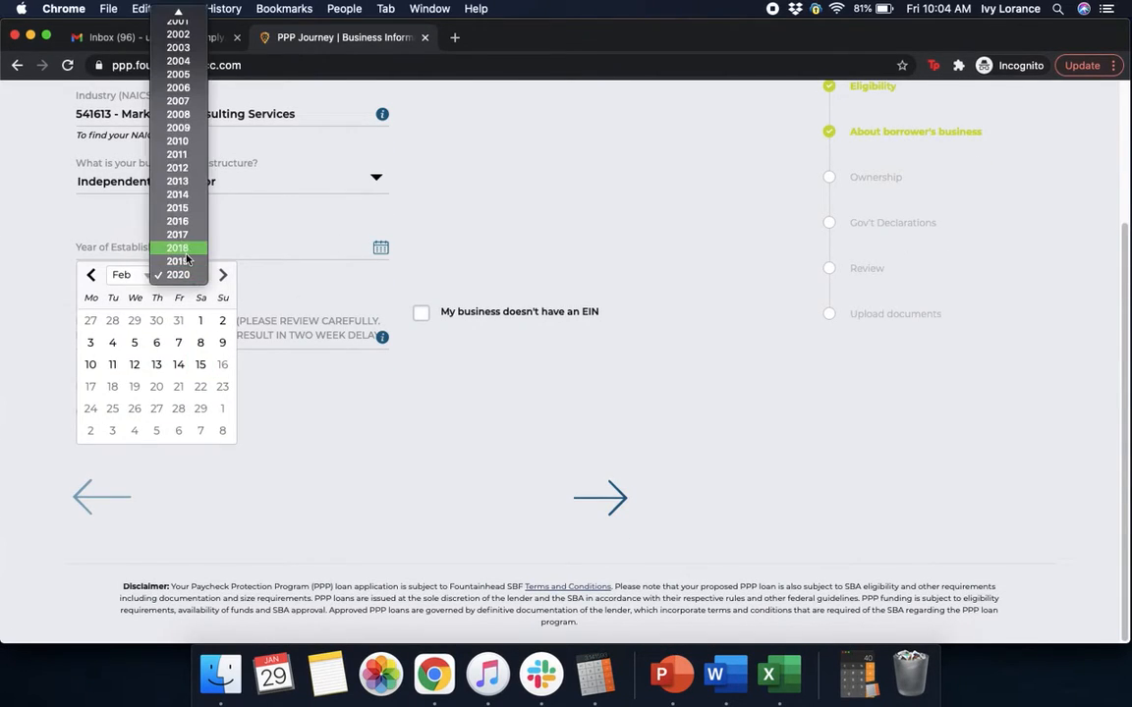
click(165, 167)
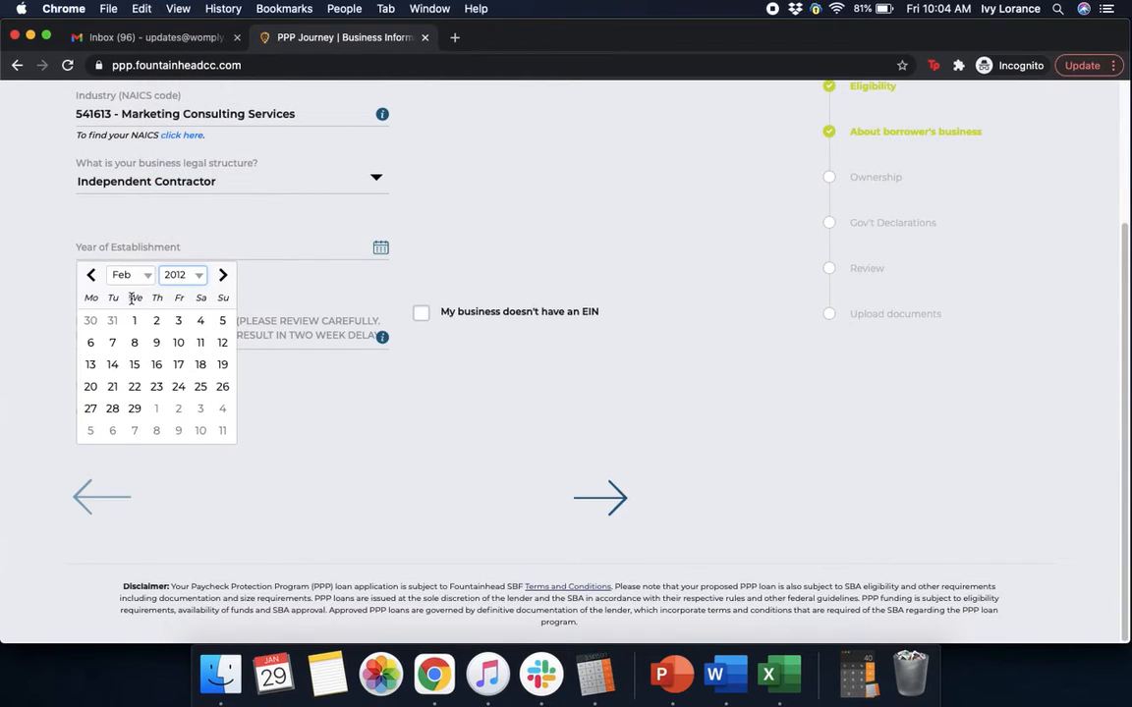
click(133, 275)
click(134, 278)
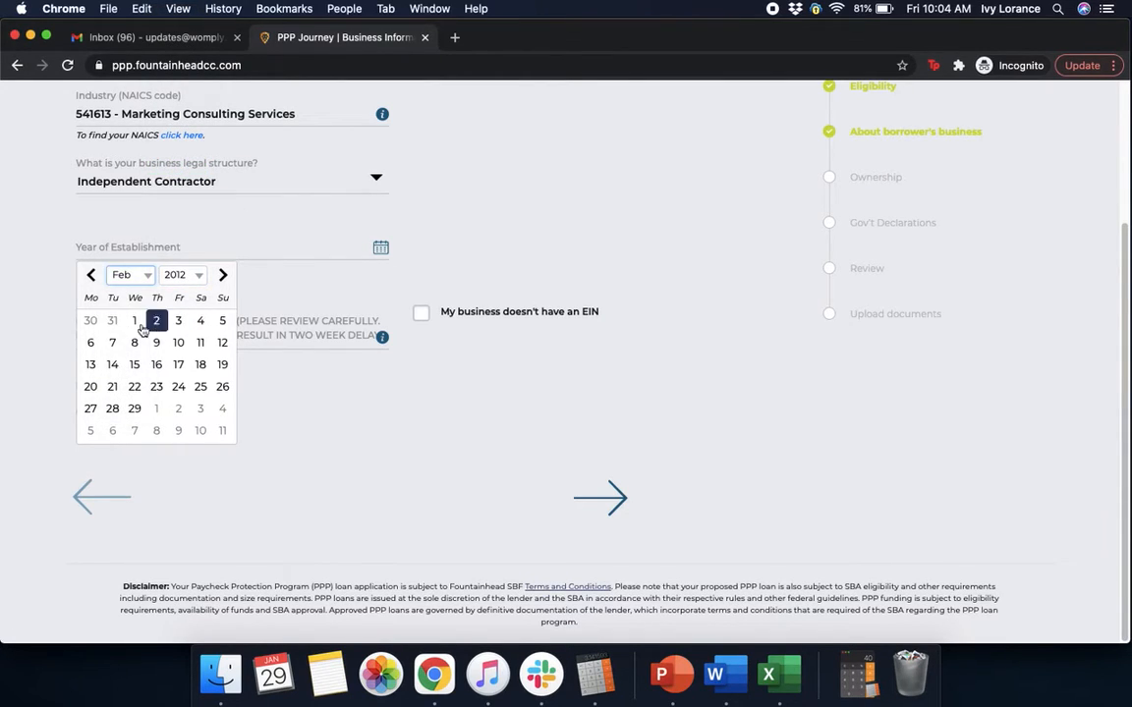
click(135, 320)
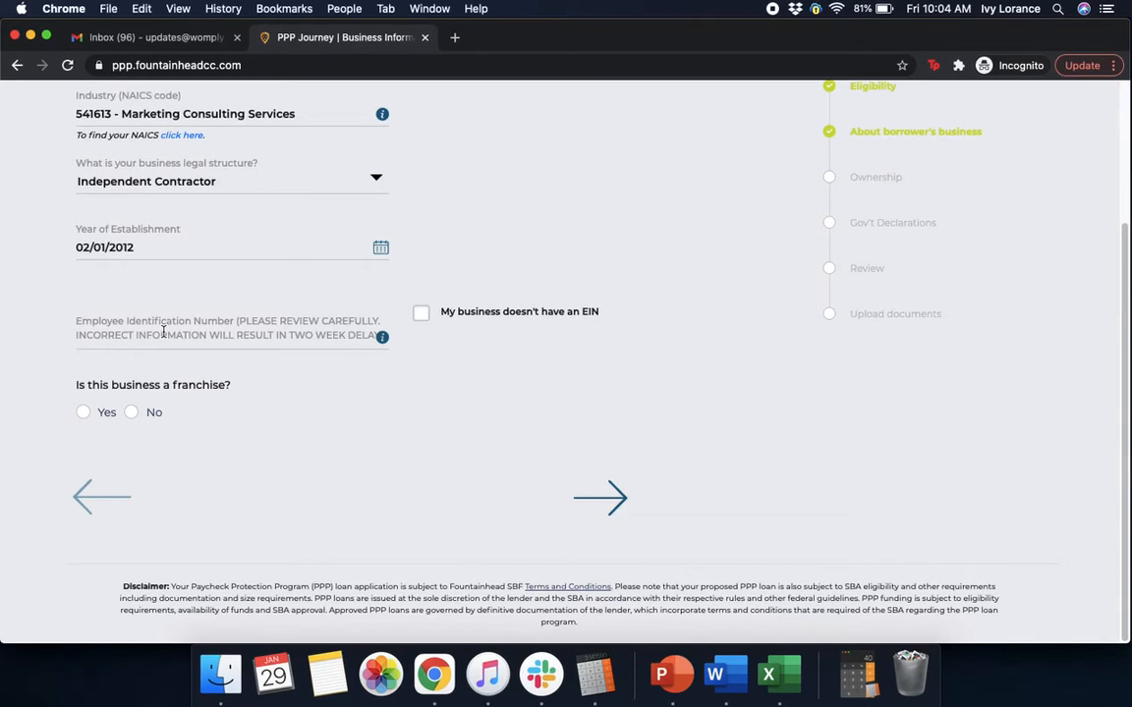
- Mark the business as having no EIN and not a franchise, then continue
click(422, 315)
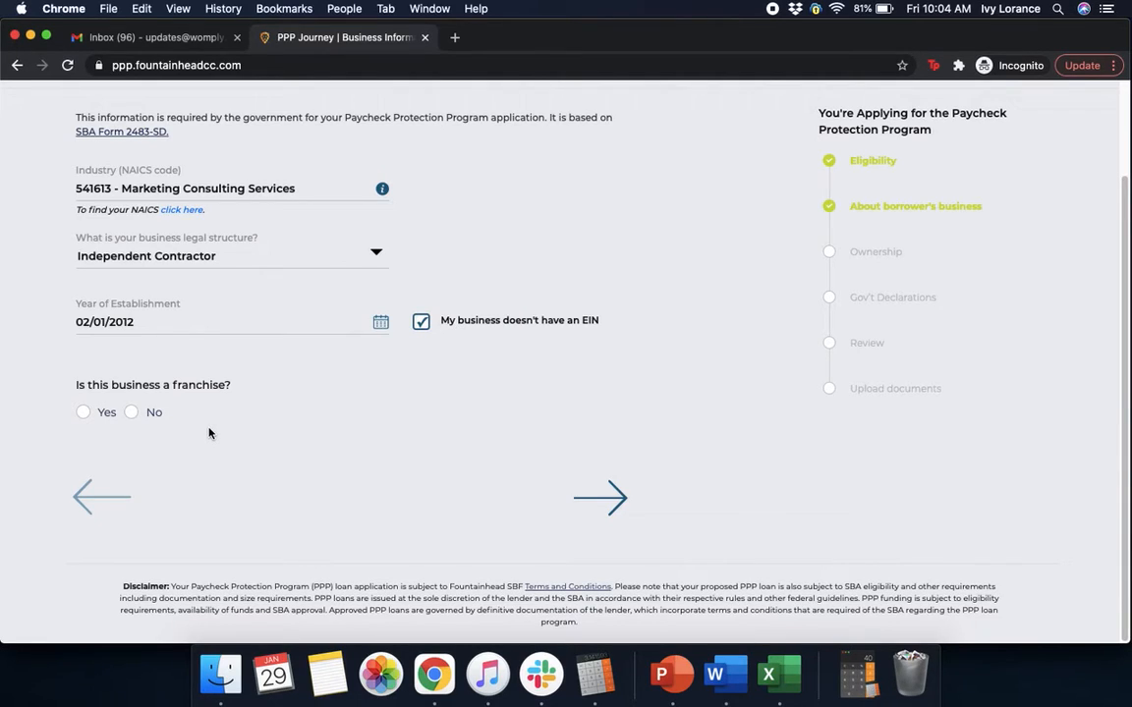
click(132, 413)
click(603, 503)
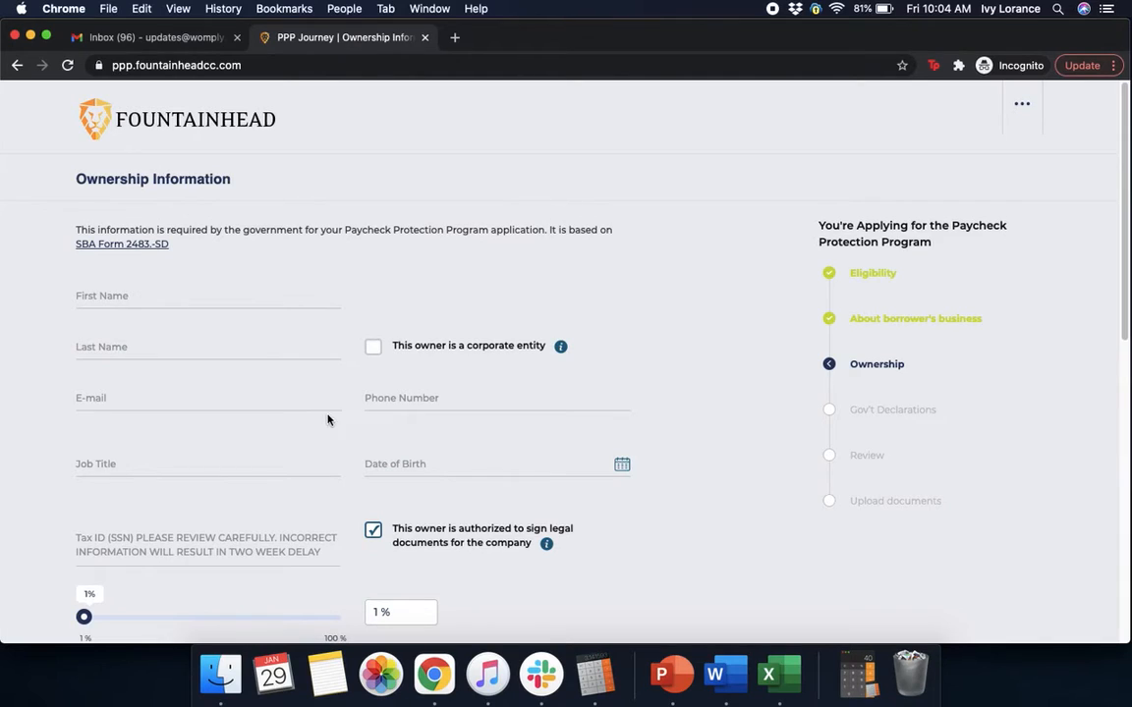
- Enter the owner's first and last name, e-mail, phone number, and job title 'owner'
click(278, 304)
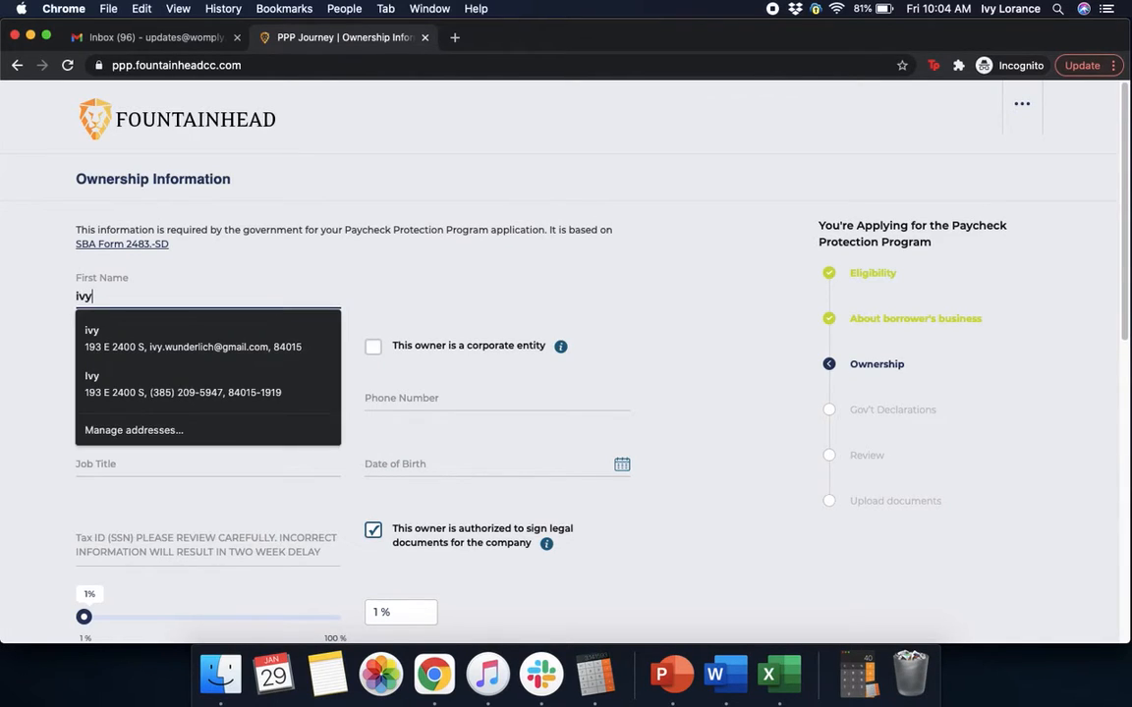
click(184, 349)
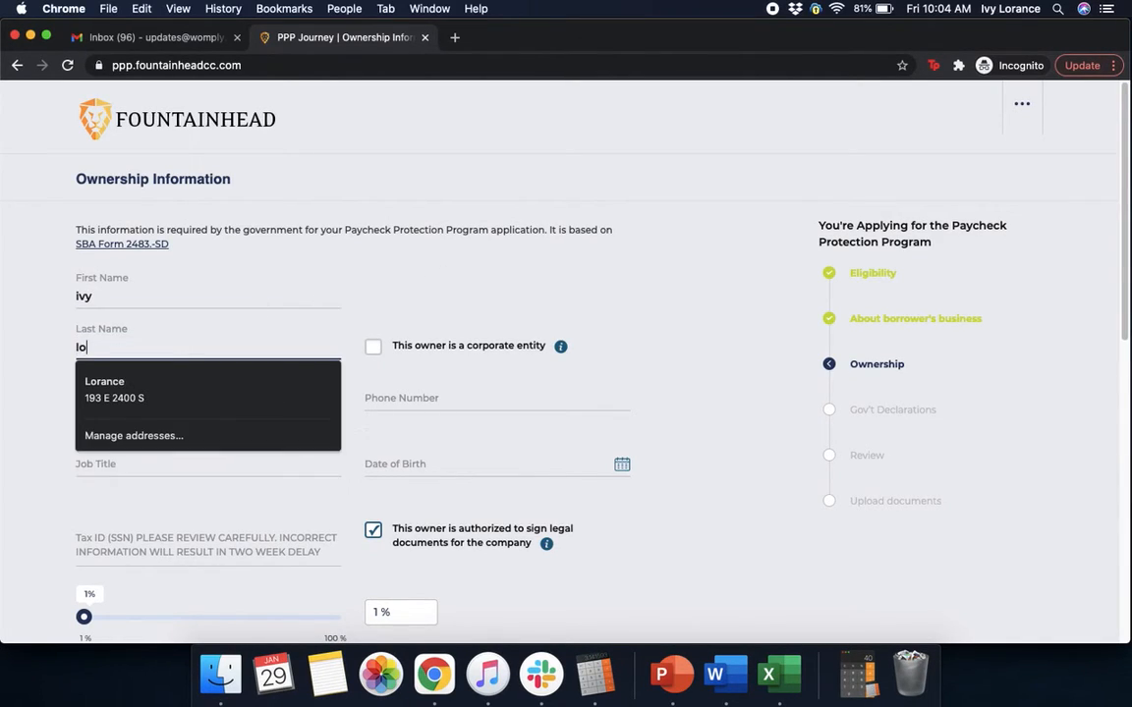
click(397, 285)
click(170, 409)
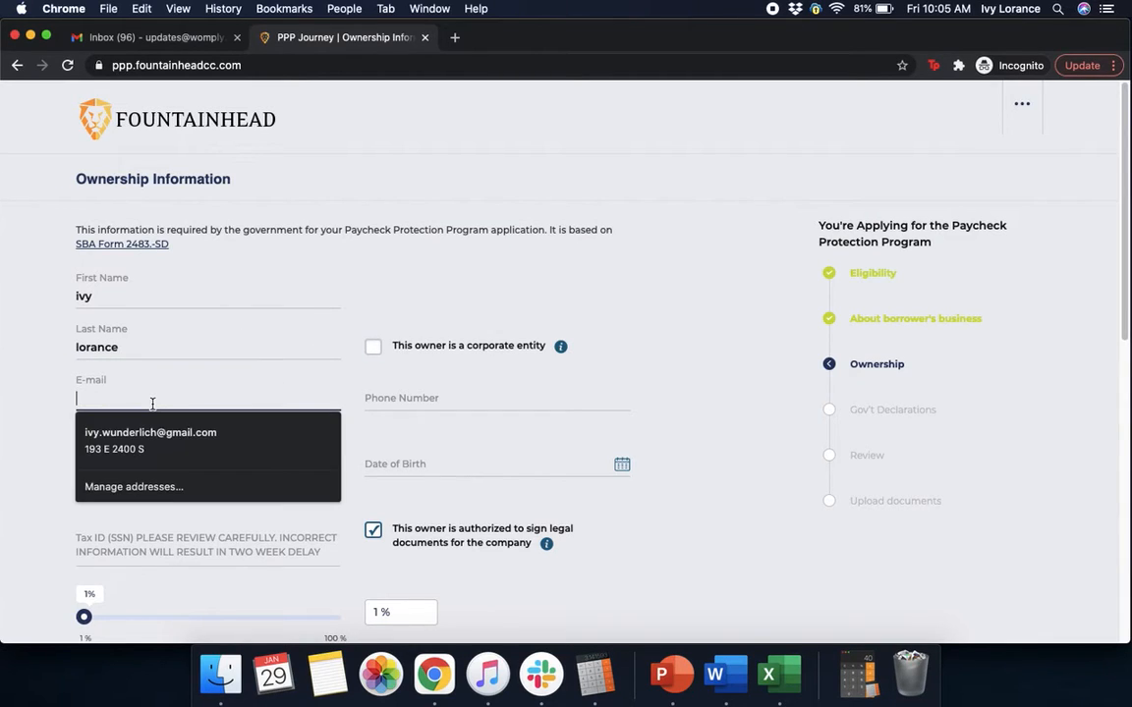
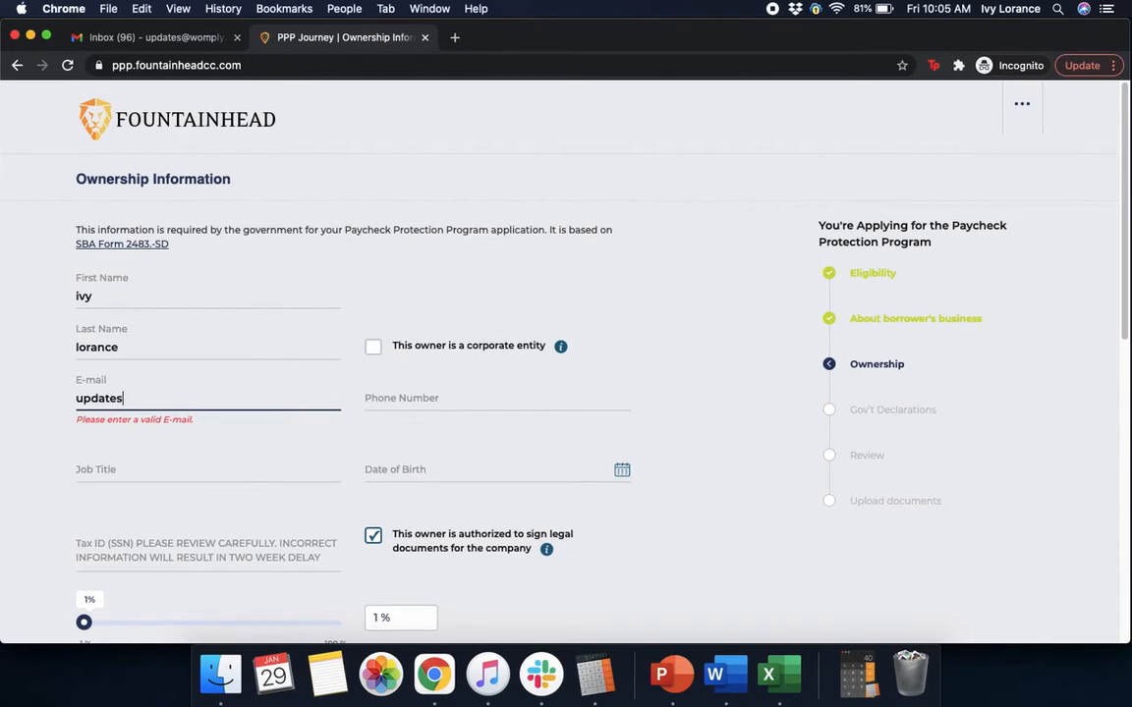
click(386, 401)
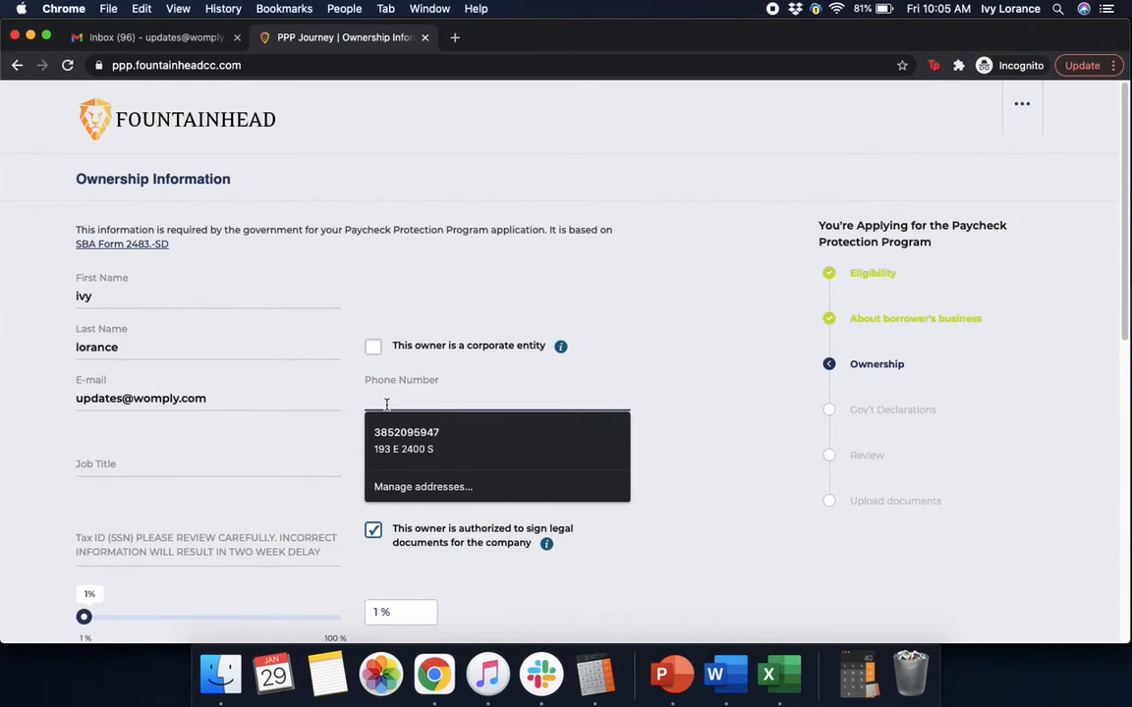
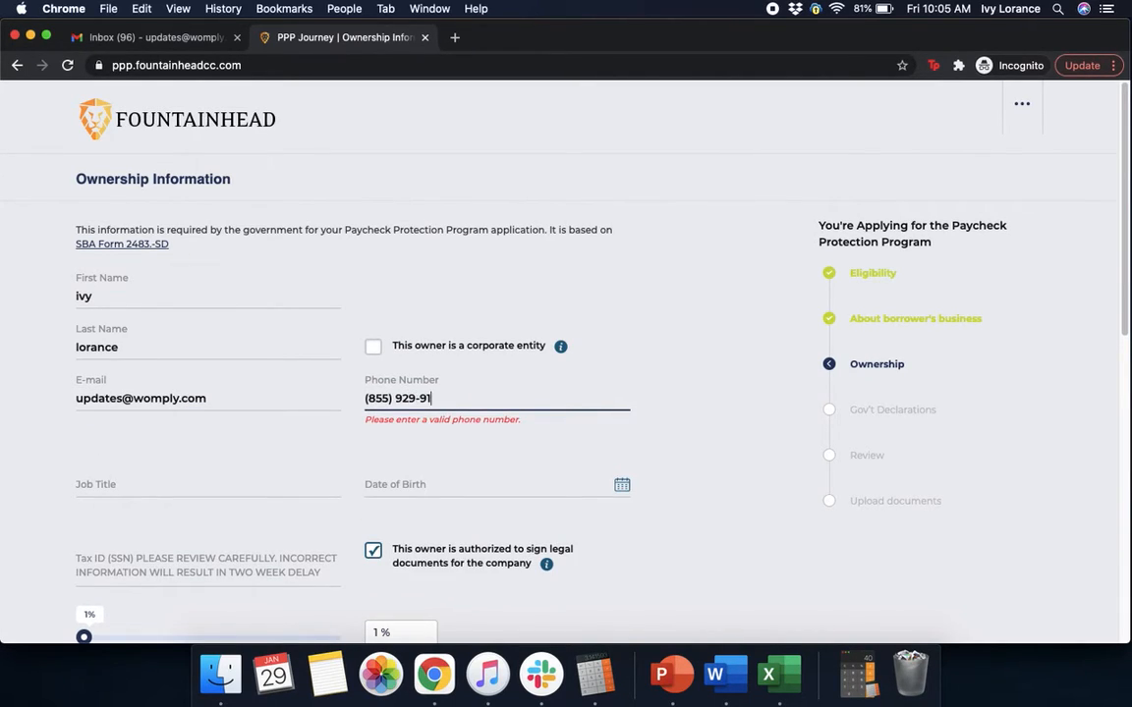
click(141, 459)
text(owner)
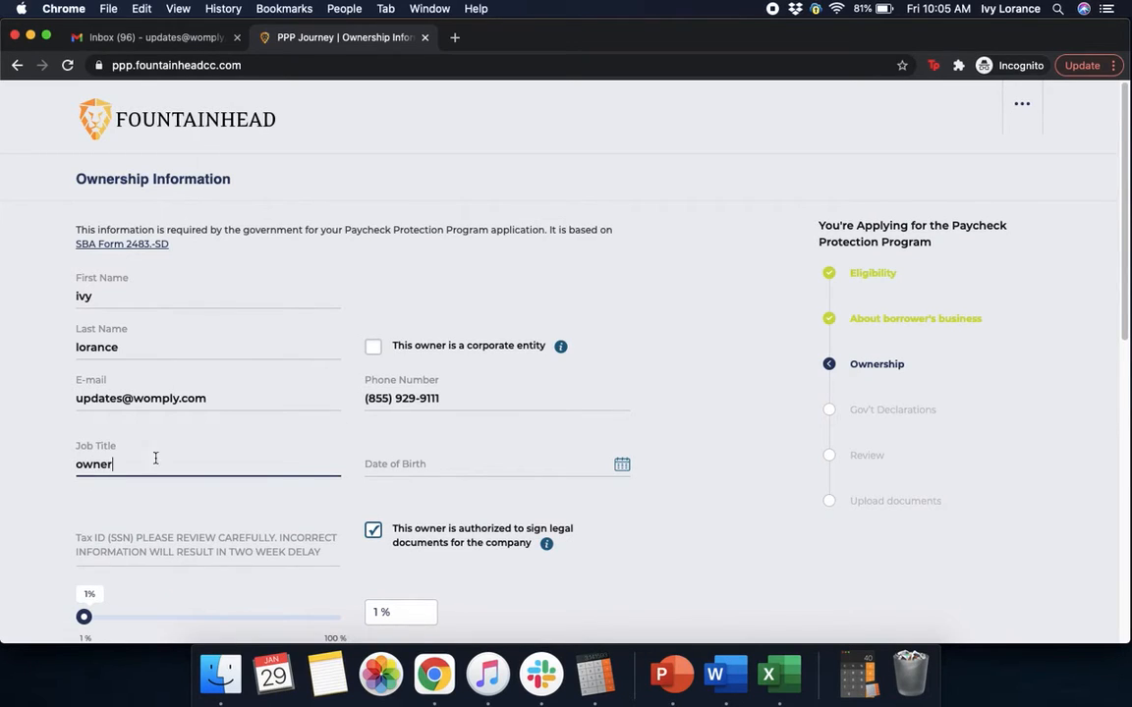
click(449, 464)
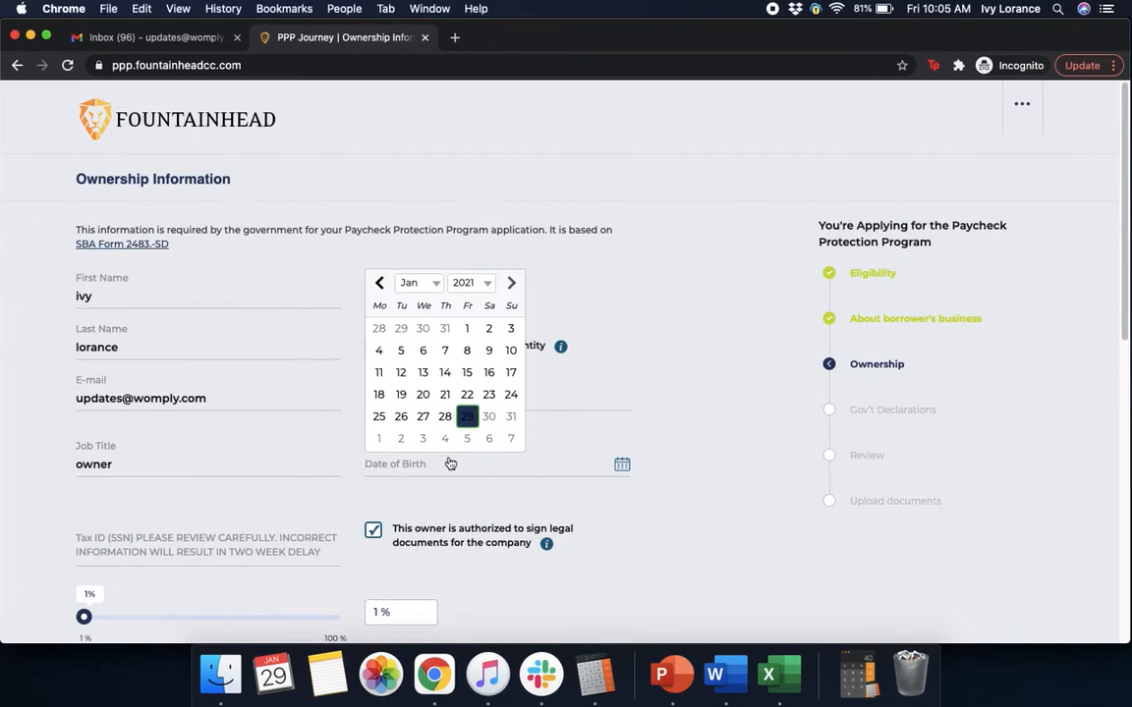
click(471, 282)
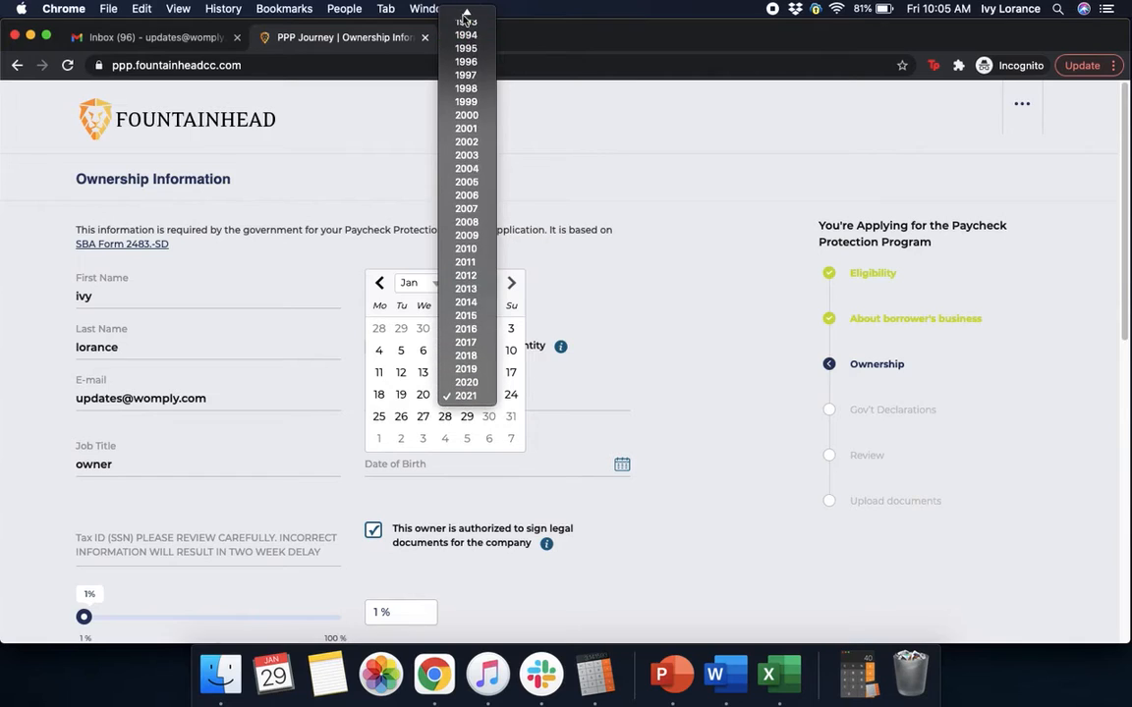
click(465, 79)
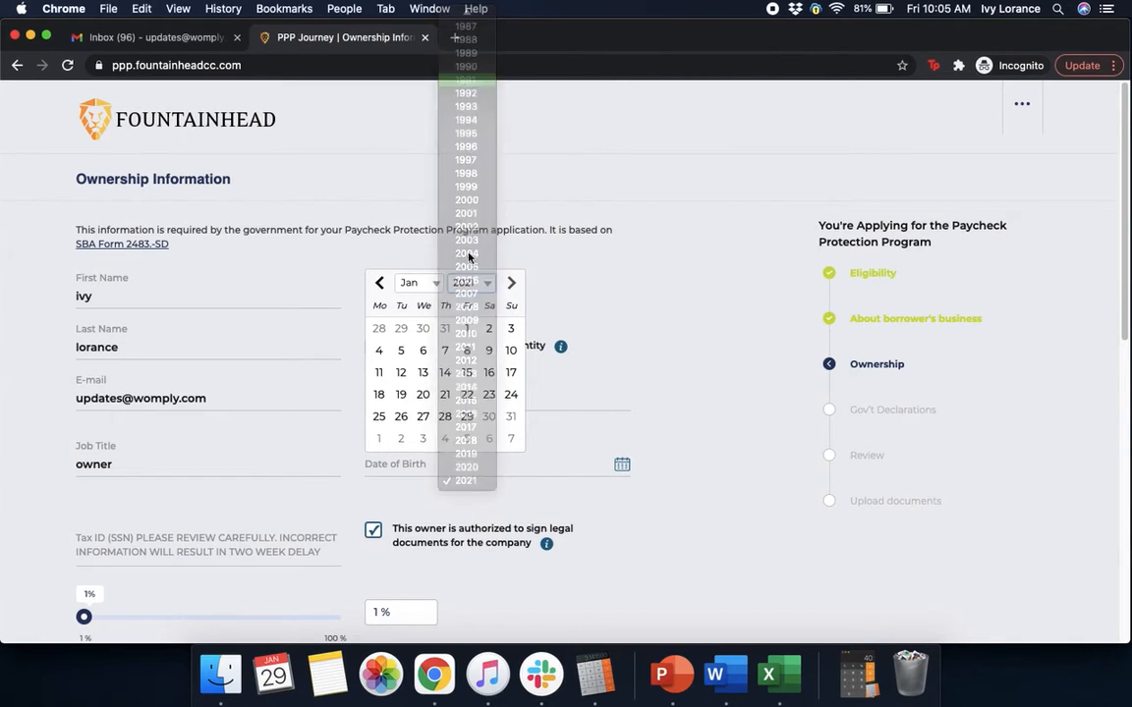
click(428, 283)
click(408, 297)
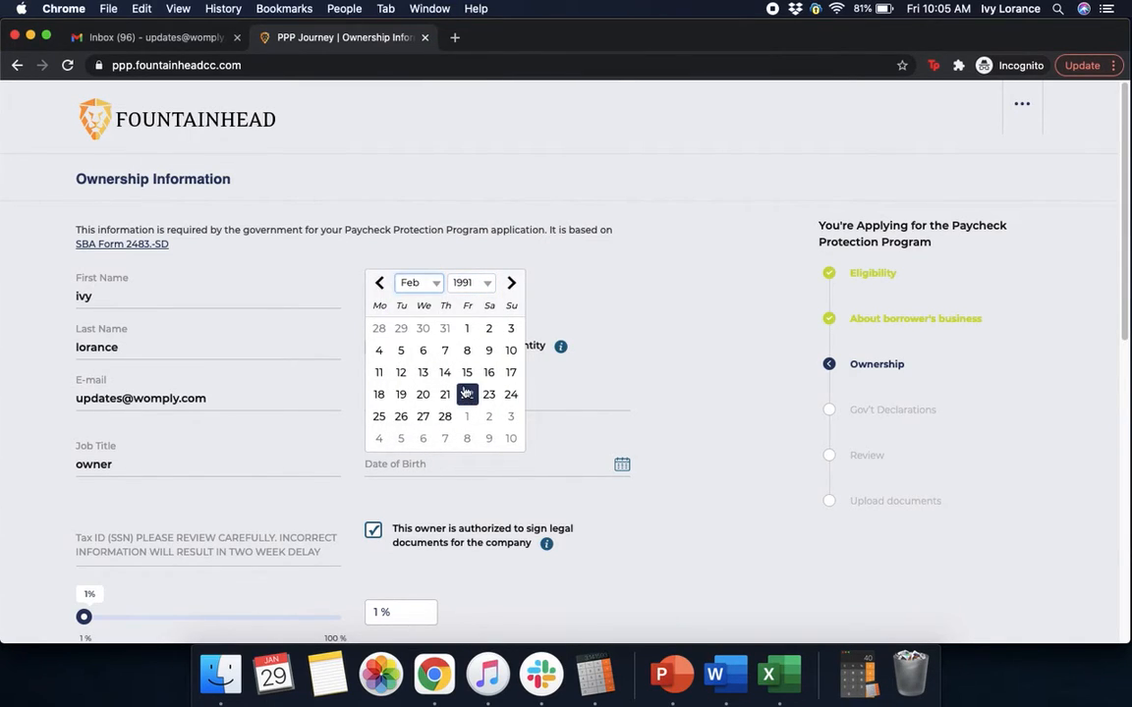
click(467, 394)
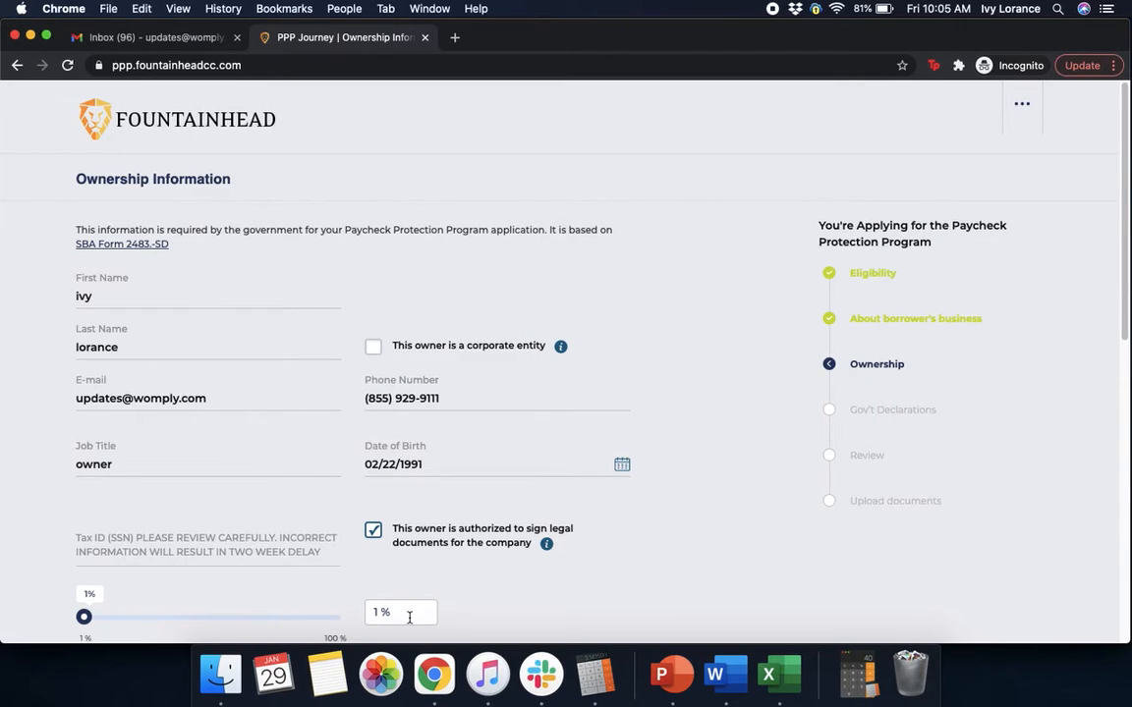
scroll(760, 517, down, 4)
scroll(760, 518, down, 2)
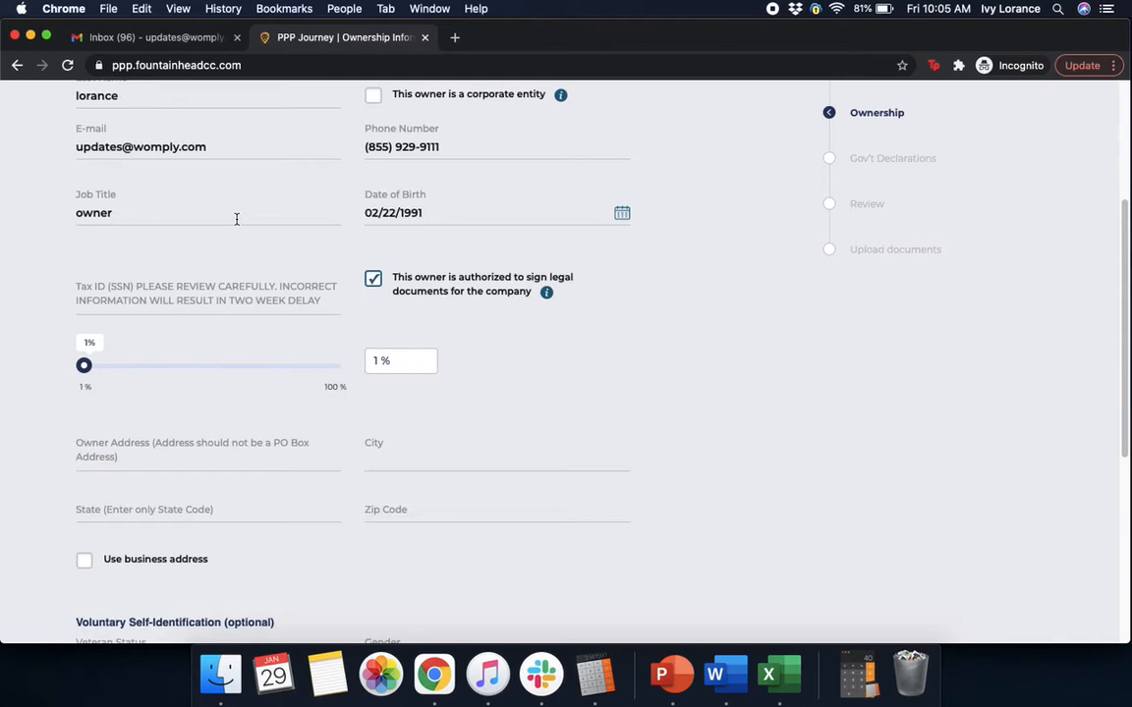
- Enter the owner's Social Security number and drag the ownership slider from 1% to 100%
click(202, 302)
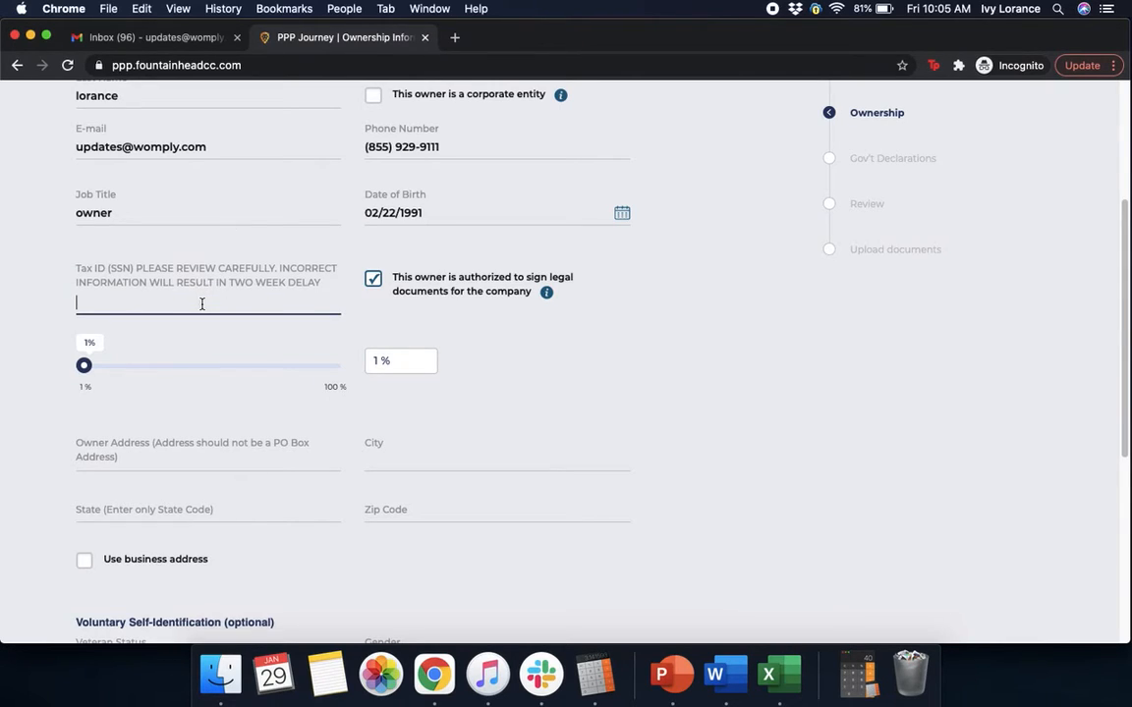
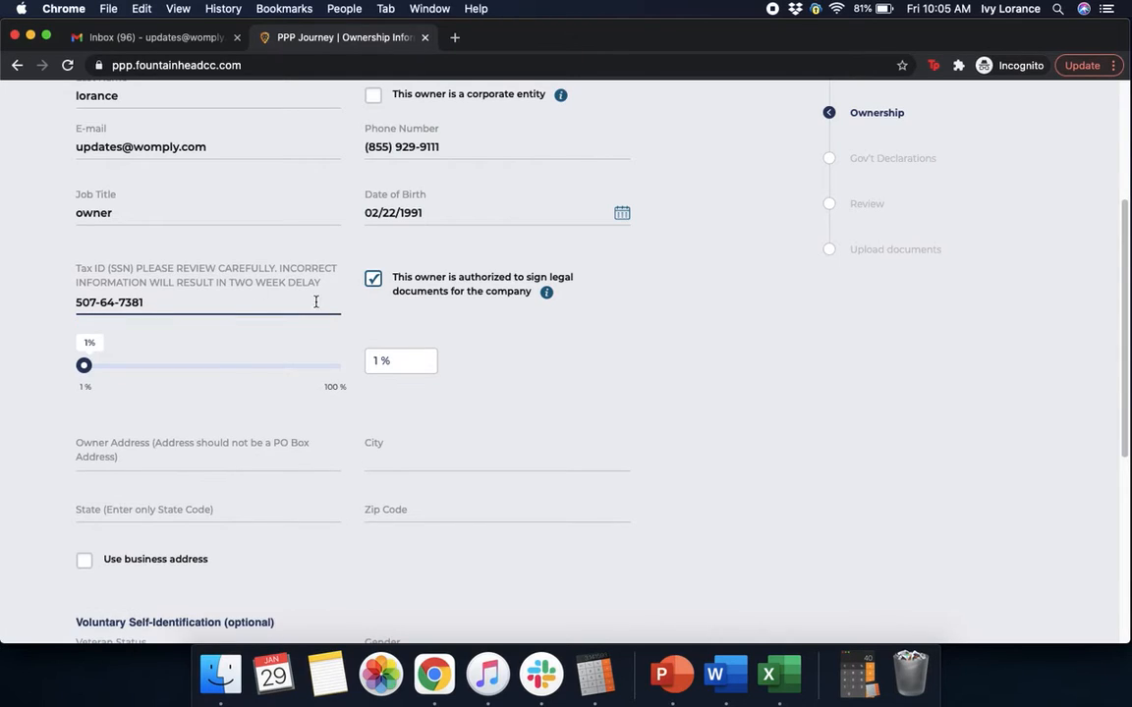
click(659, 294)
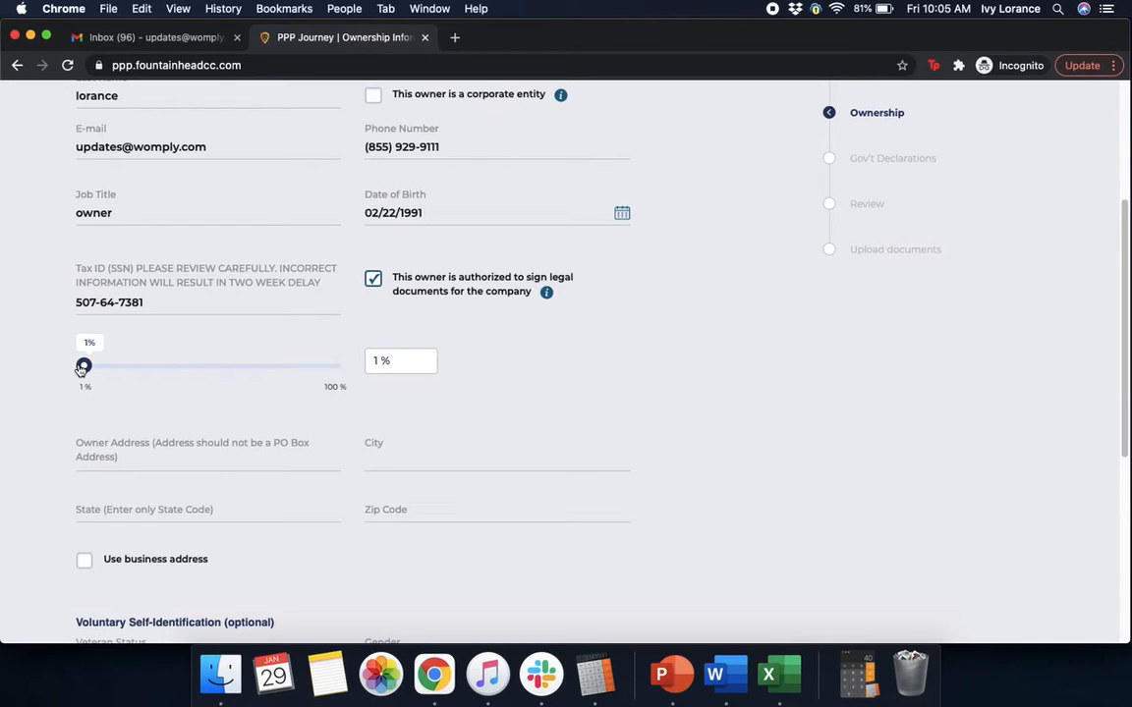
drag(97, 380, 360, 362)
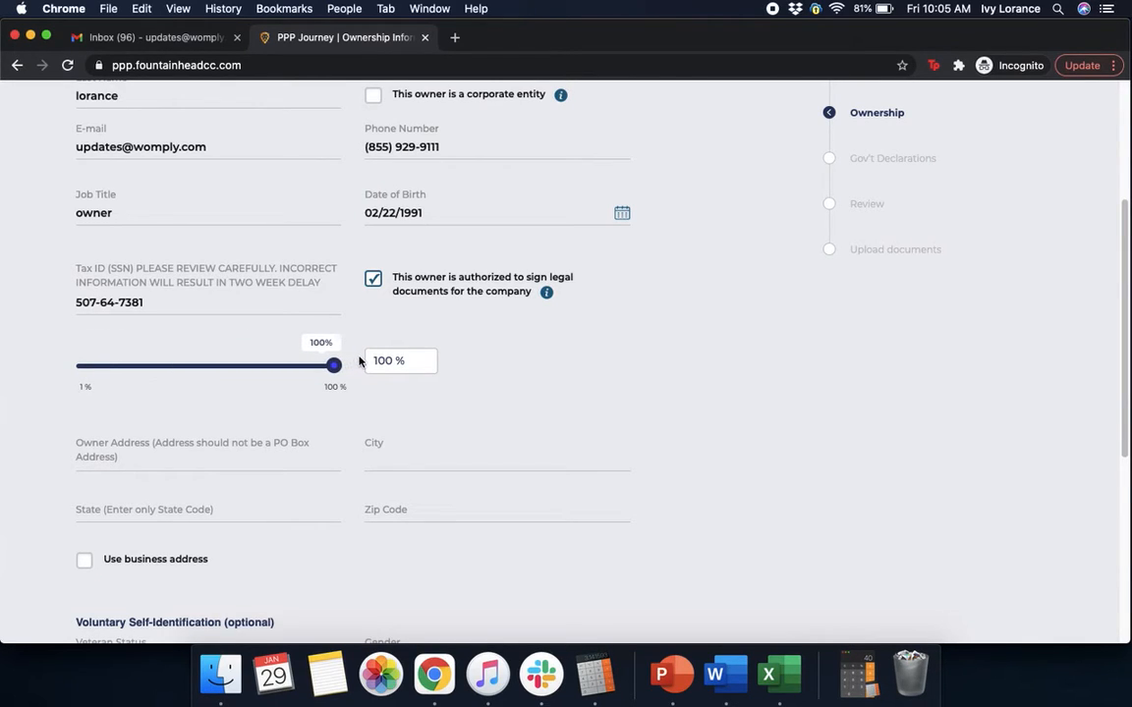
scroll(666, 422, down, 3)
scroll(666, 423, down, 2)
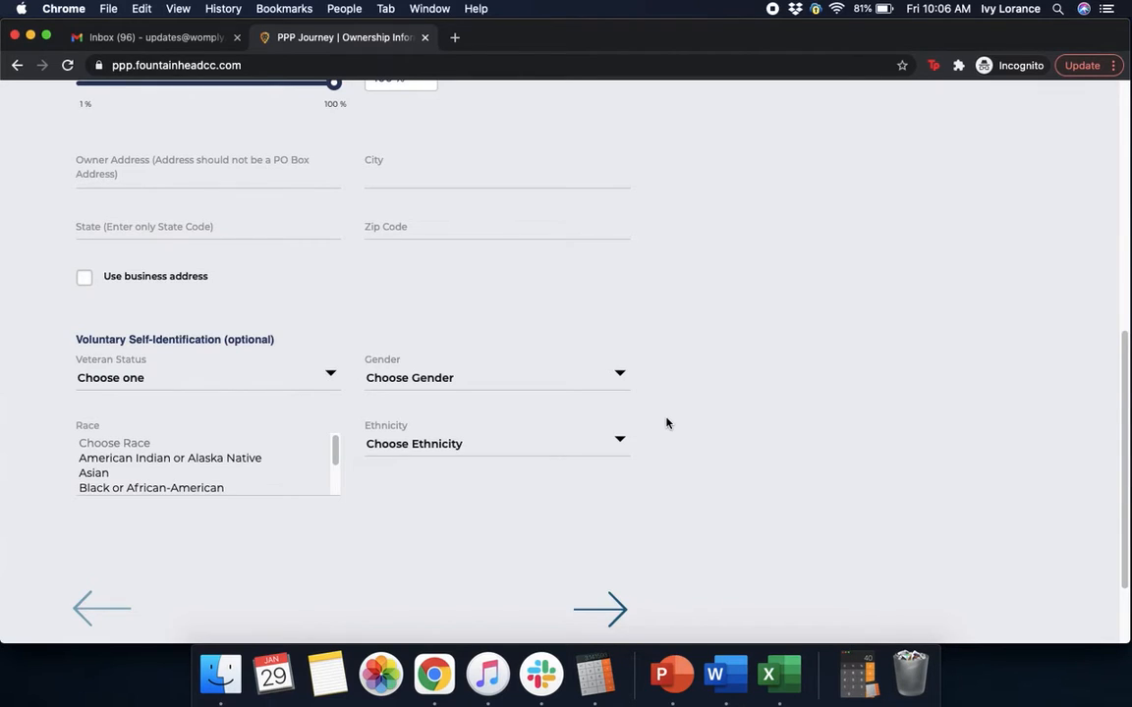
- Reuse the business address as the owner's address and set veteran status Non-Veteran, gender Female
click(84, 278)
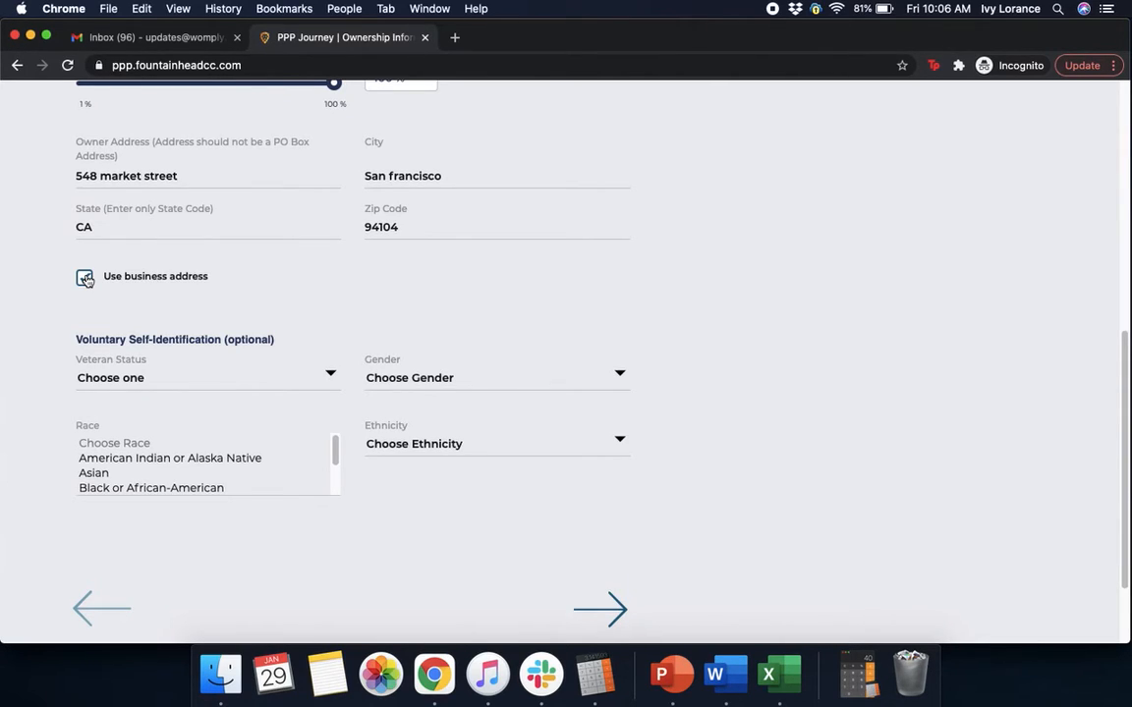
click(164, 379)
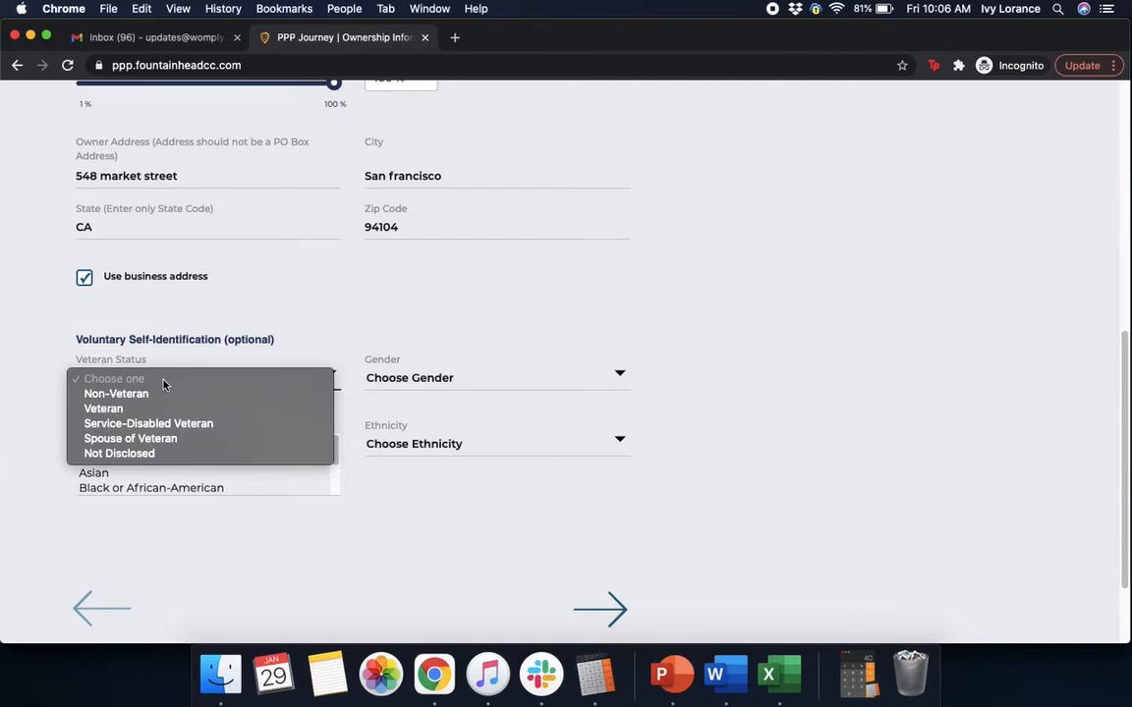
click(157, 394)
click(393, 378)
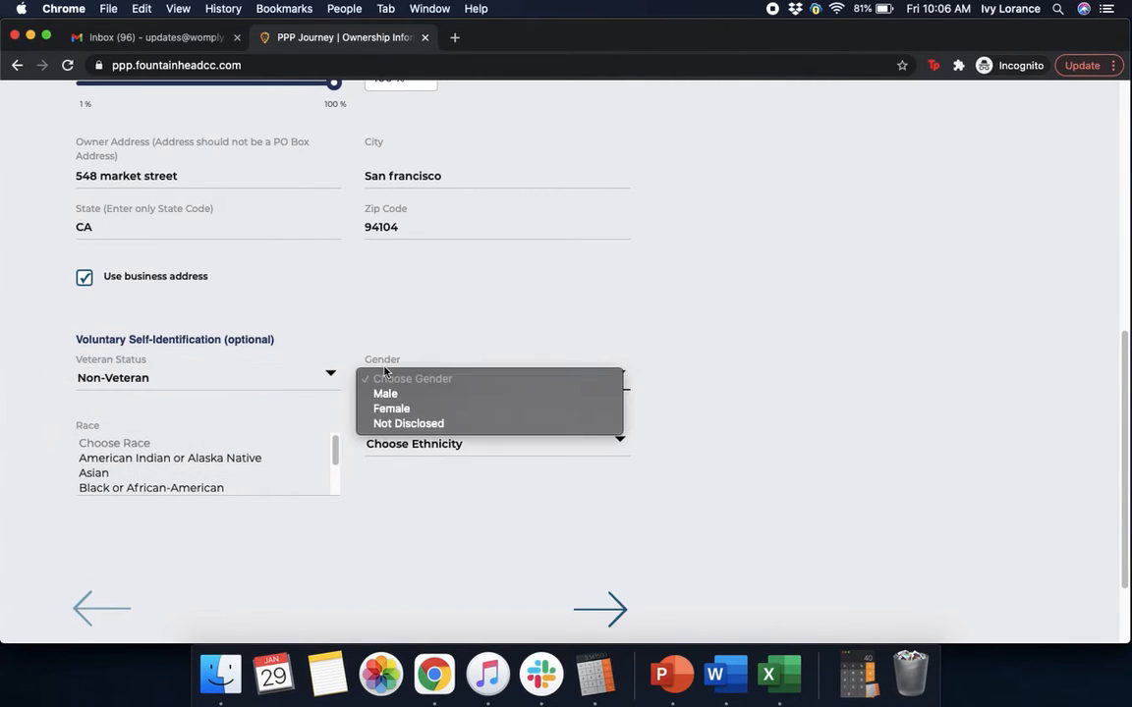
click(392, 411)
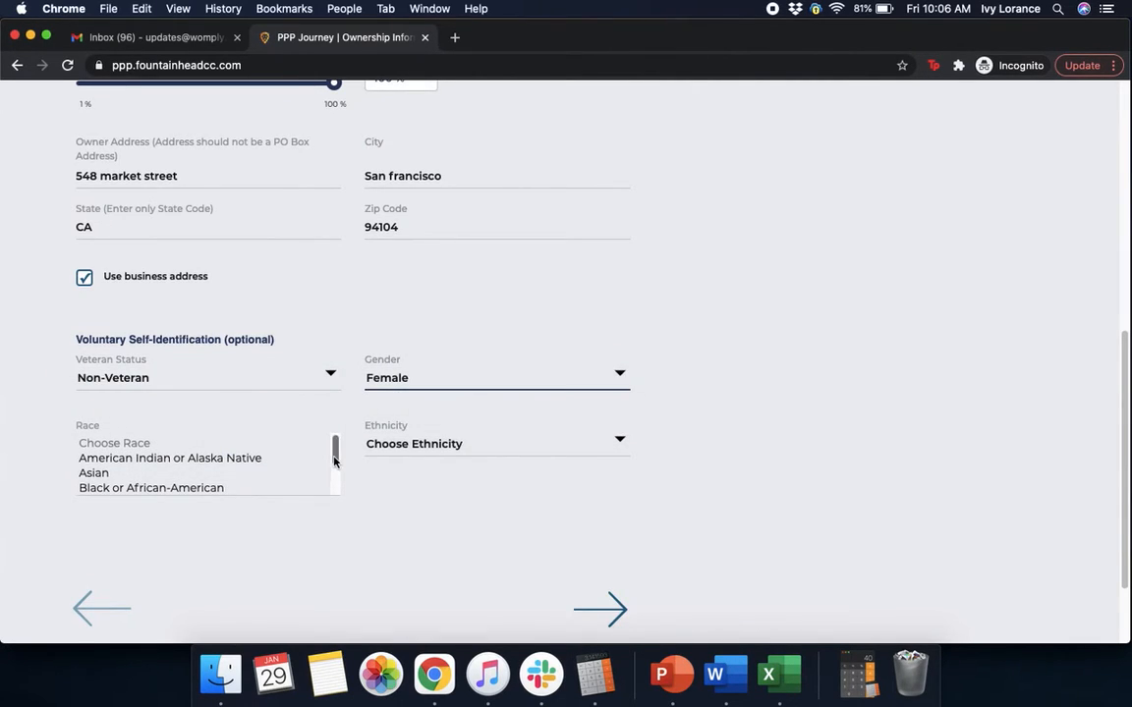
- Set the owner's race to White and ethnicity to Not Hispanic or Latino, then continue
scroll(294, 461, down, 3)
click(221, 471)
click(455, 444)
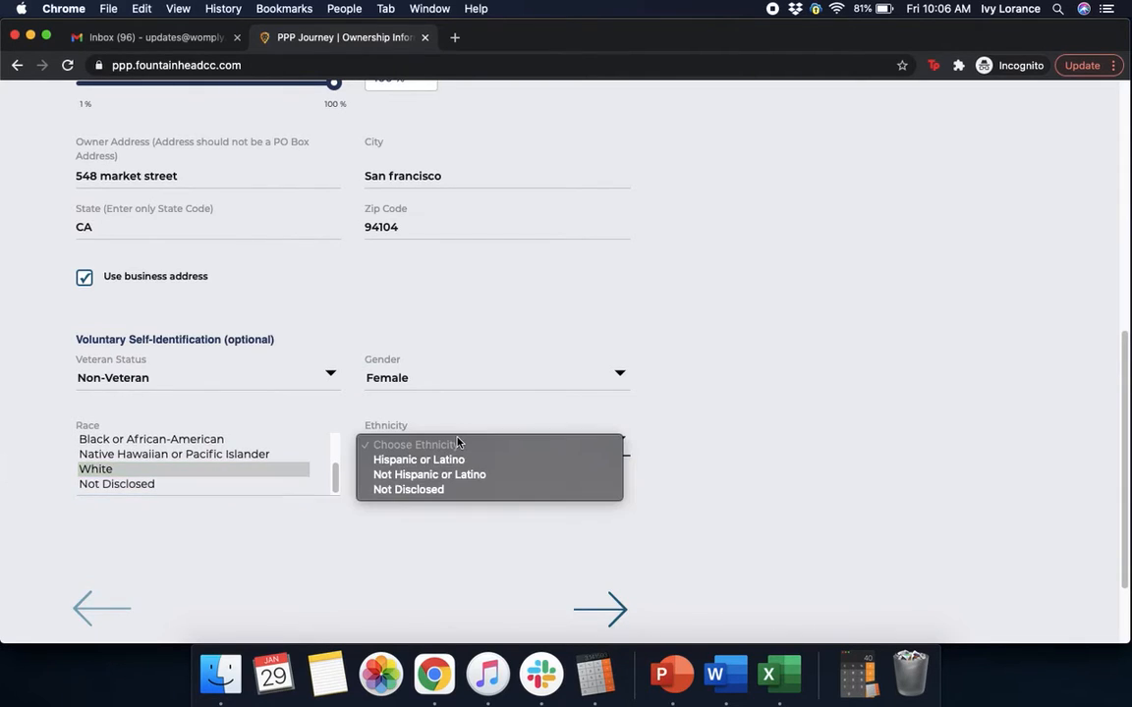
click(448, 477)
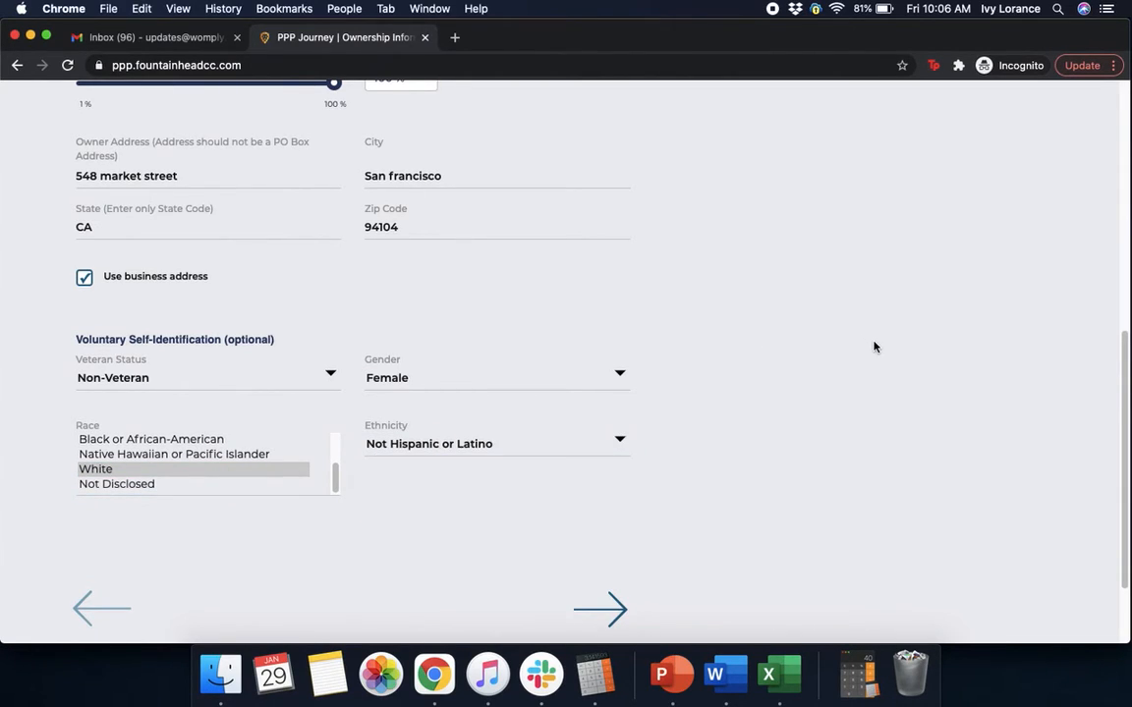
click(617, 611)
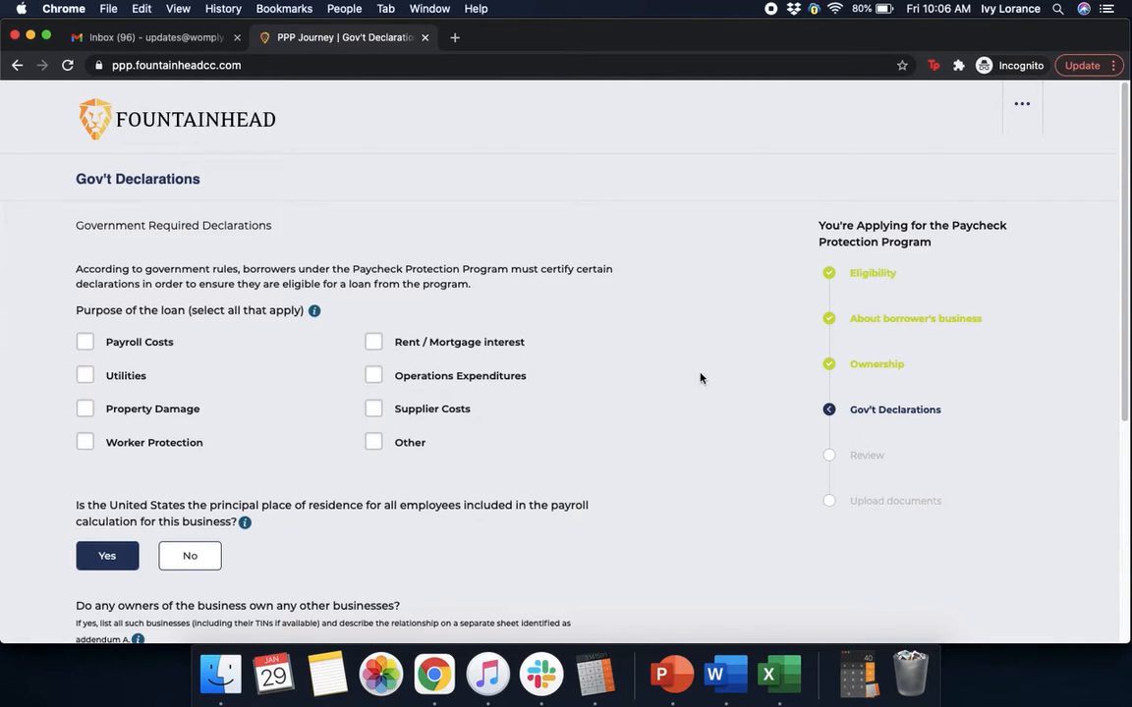
- Select Payroll Costs as the loan purpose and answer No to other businesses and SBA franchise
scroll(711, 370, down, 3)
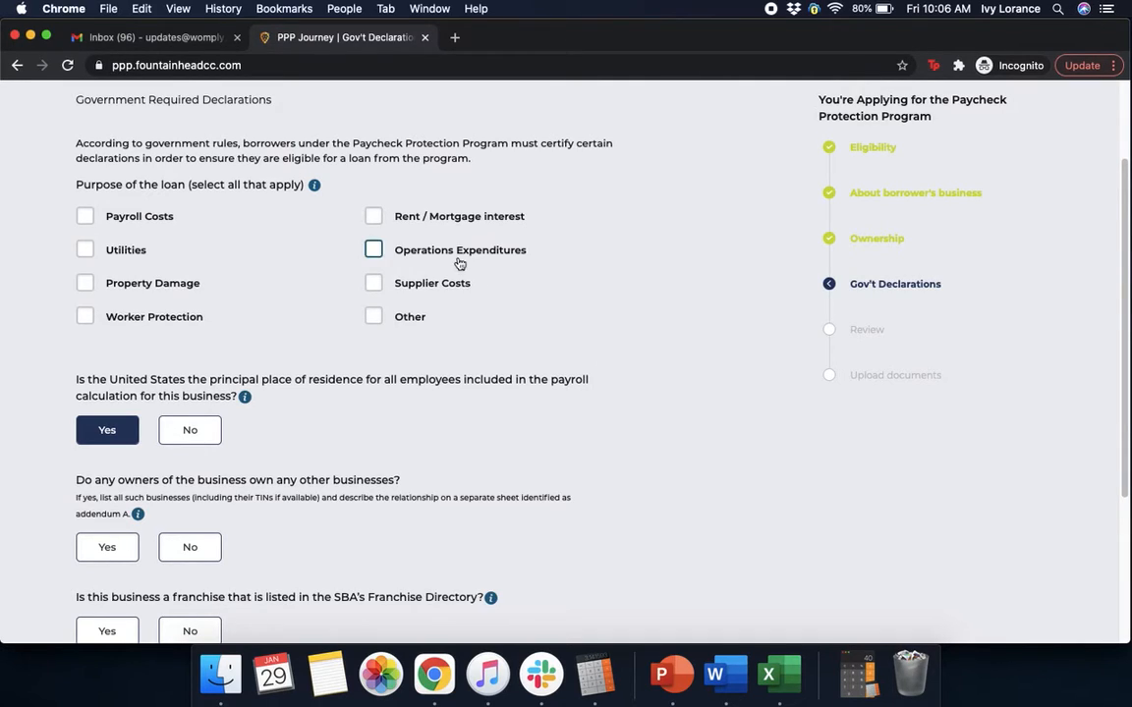
click(86, 215)
scroll(822, 468, down, 5)
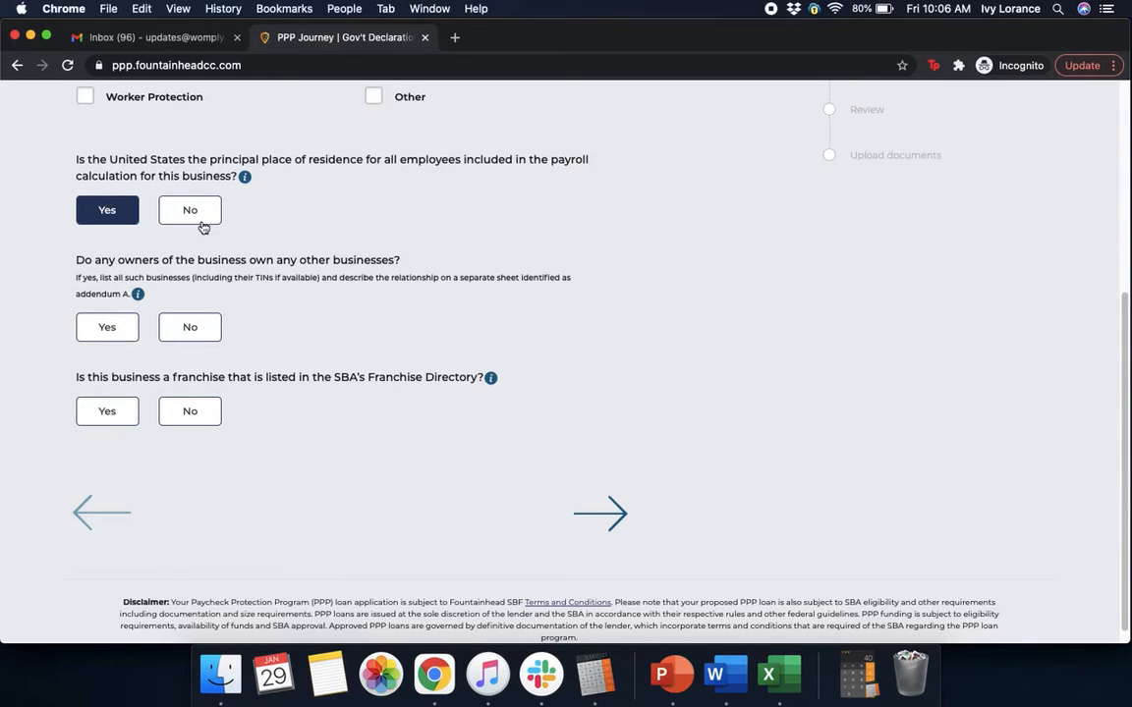
click(213, 324)
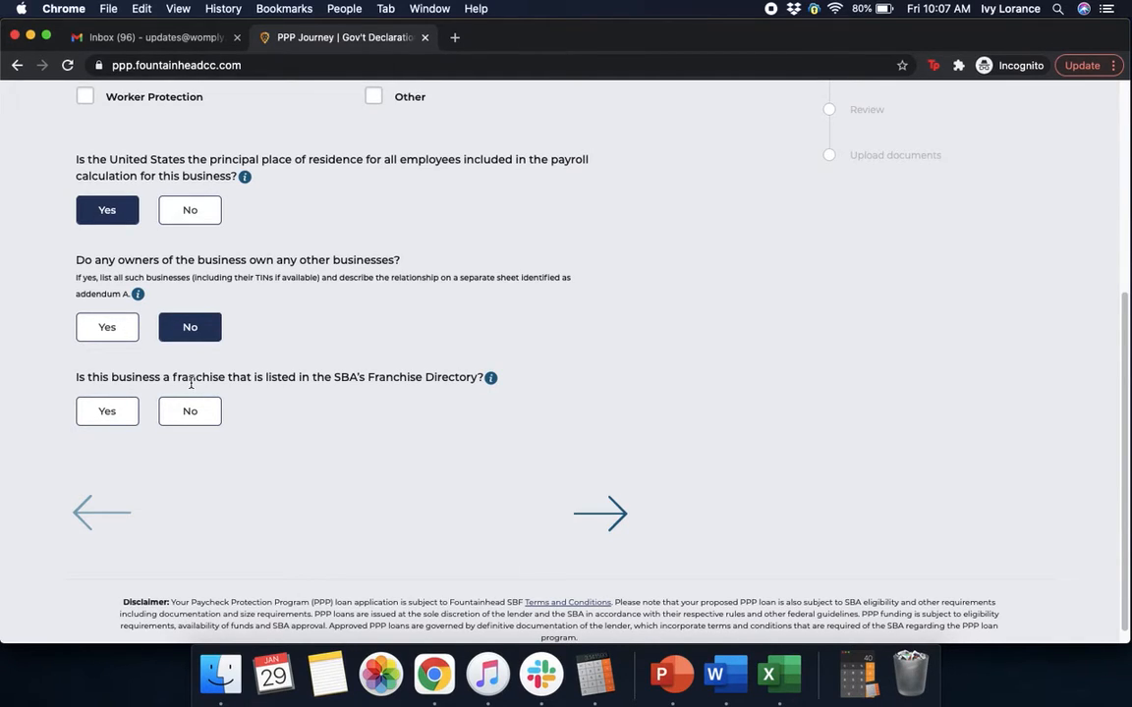
click(189, 412)
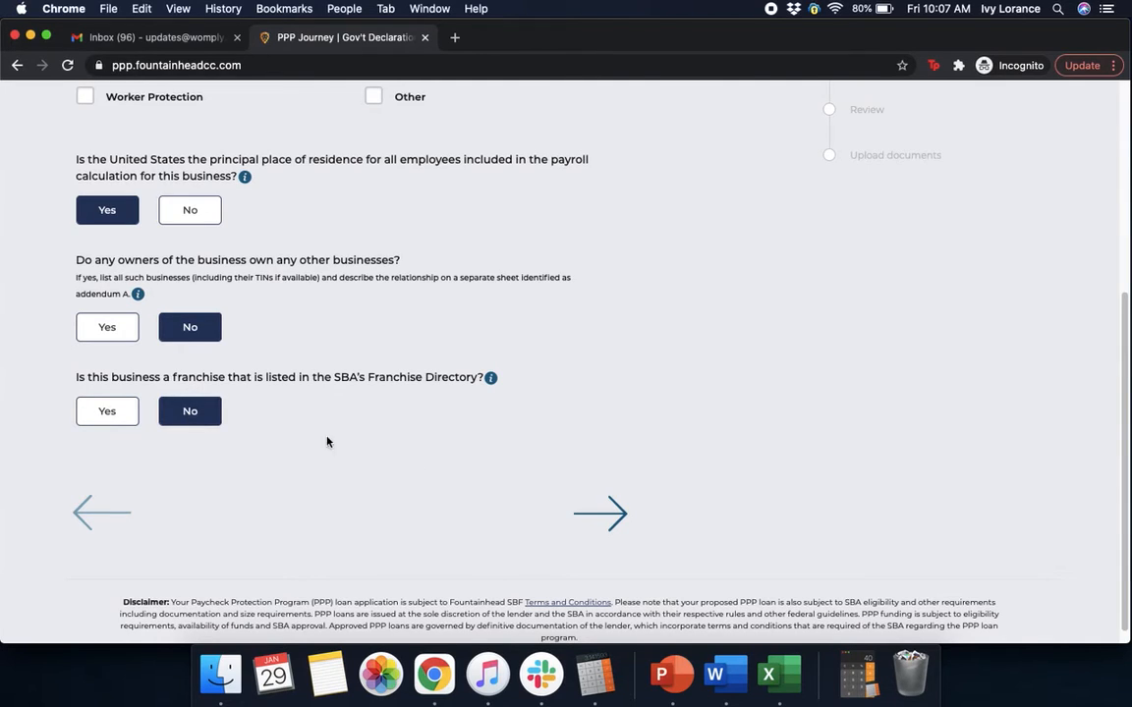
click(619, 513)
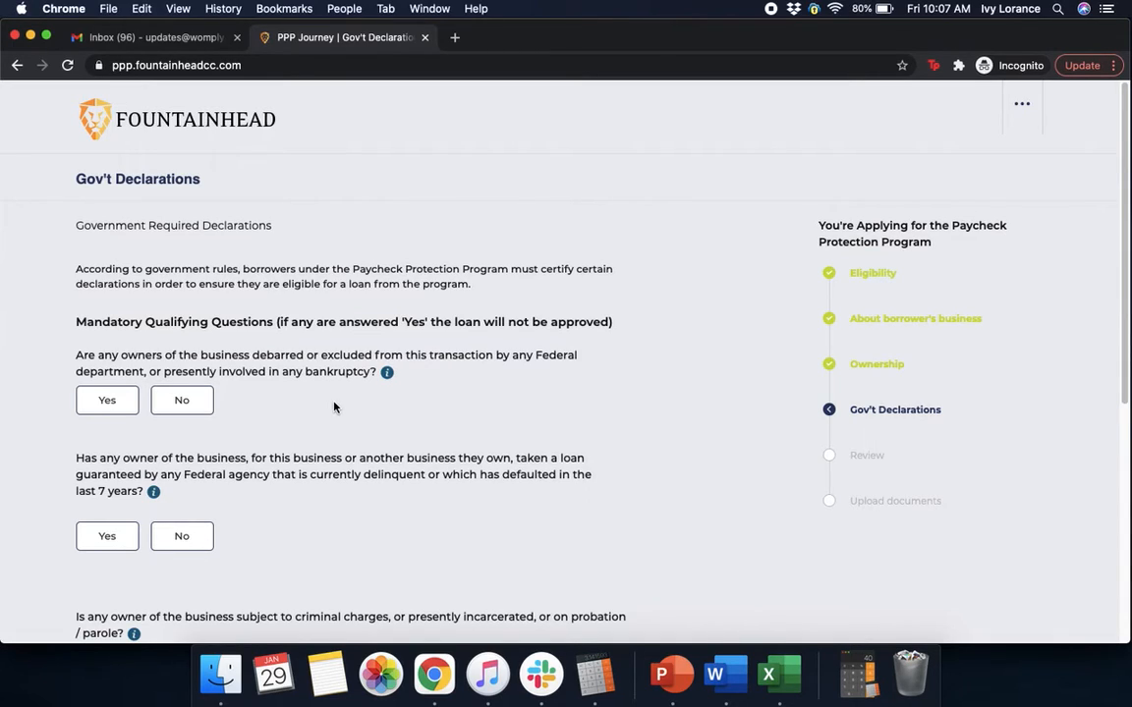
- Answer No to the debarment/bankruptcy and delinquent federal loan questions
click(182, 400)
scroll(621, 422, down, 5)
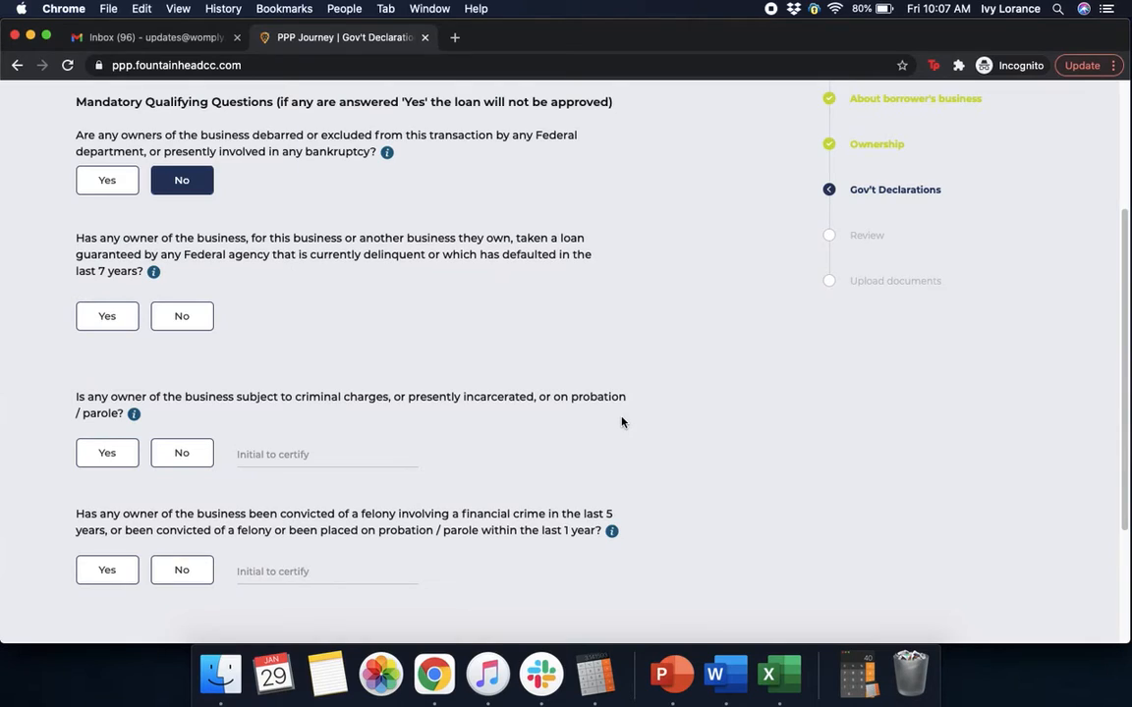
click(201, 316)
scroll(504, 329, down, 5)
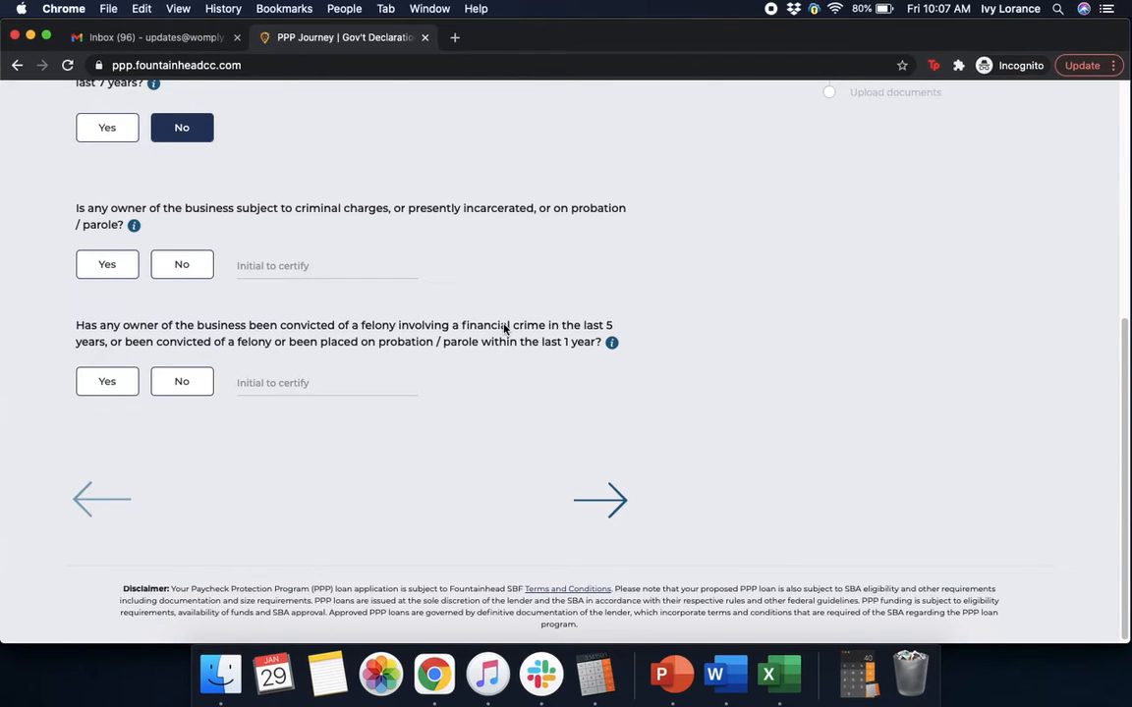
- Answer No to the criminal charges question and enter the owner's initials to certify it
click(187, 265)
click(324, 263)
text(O)
key(BackSpace)
text(IL)
click(355, 238)
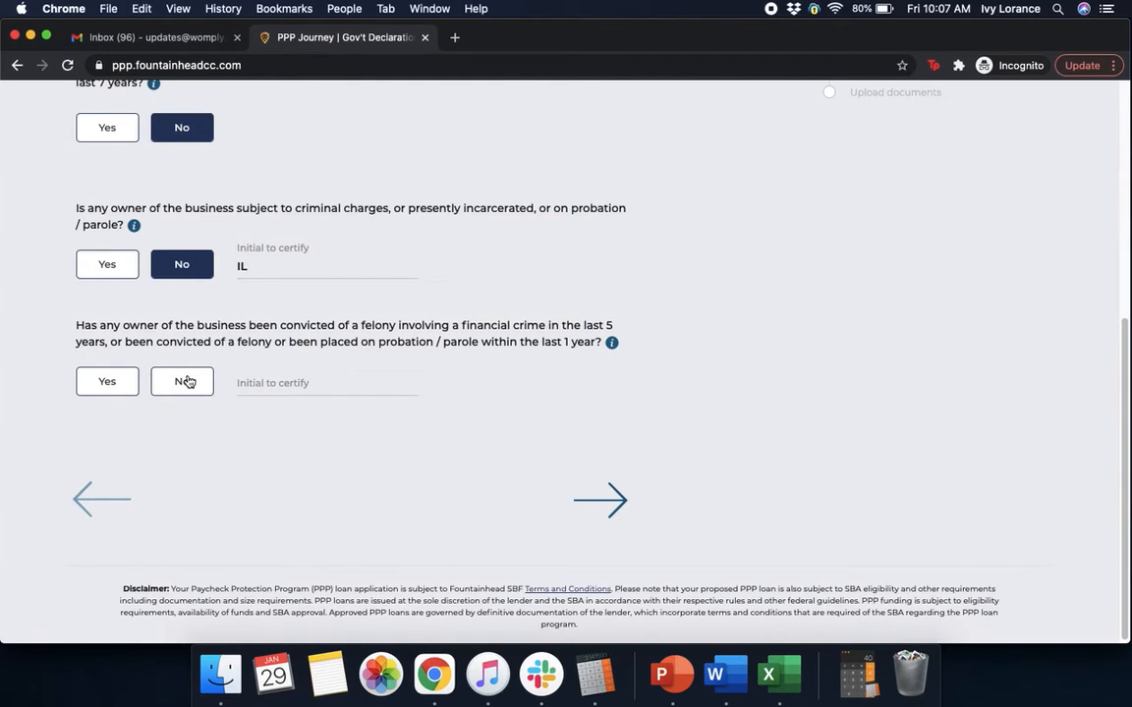
- Answer No to the felony conviction question, initial it, and continue to Certifications
click(182, 381)
click(277, 379)
text(IL)
click(1064, 293)
click(600, 501)
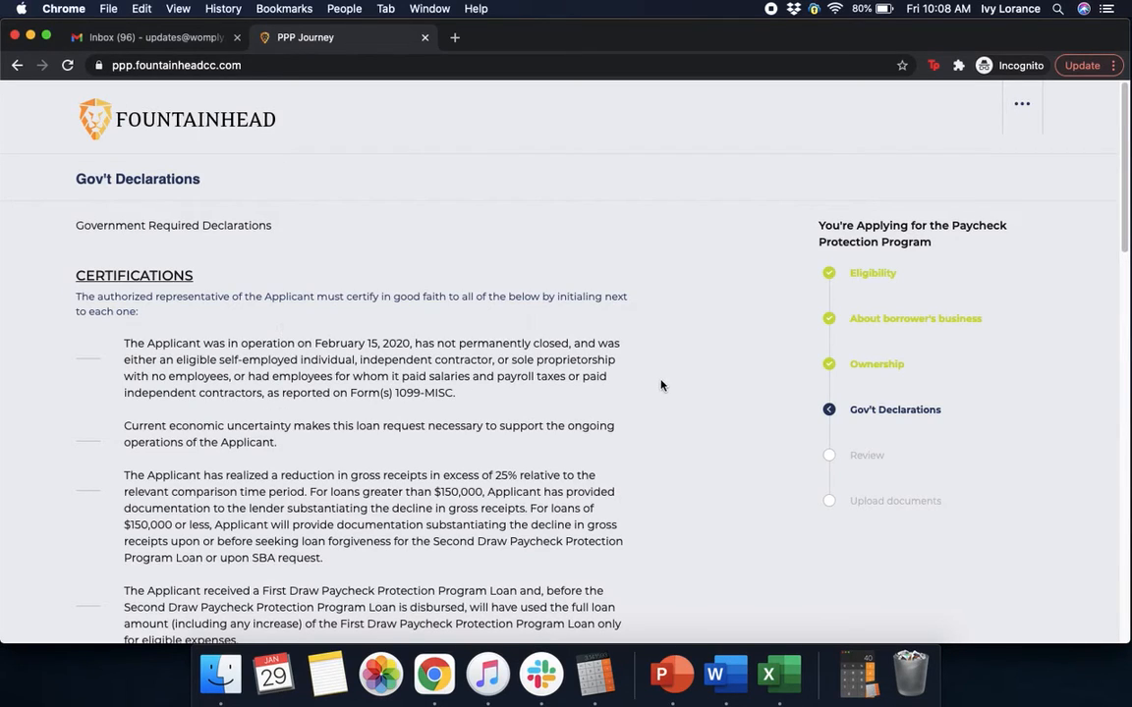
- Enter the owner's initials on the first certification and the economic uncertainty certification
scroll(664, 383, down, 4)
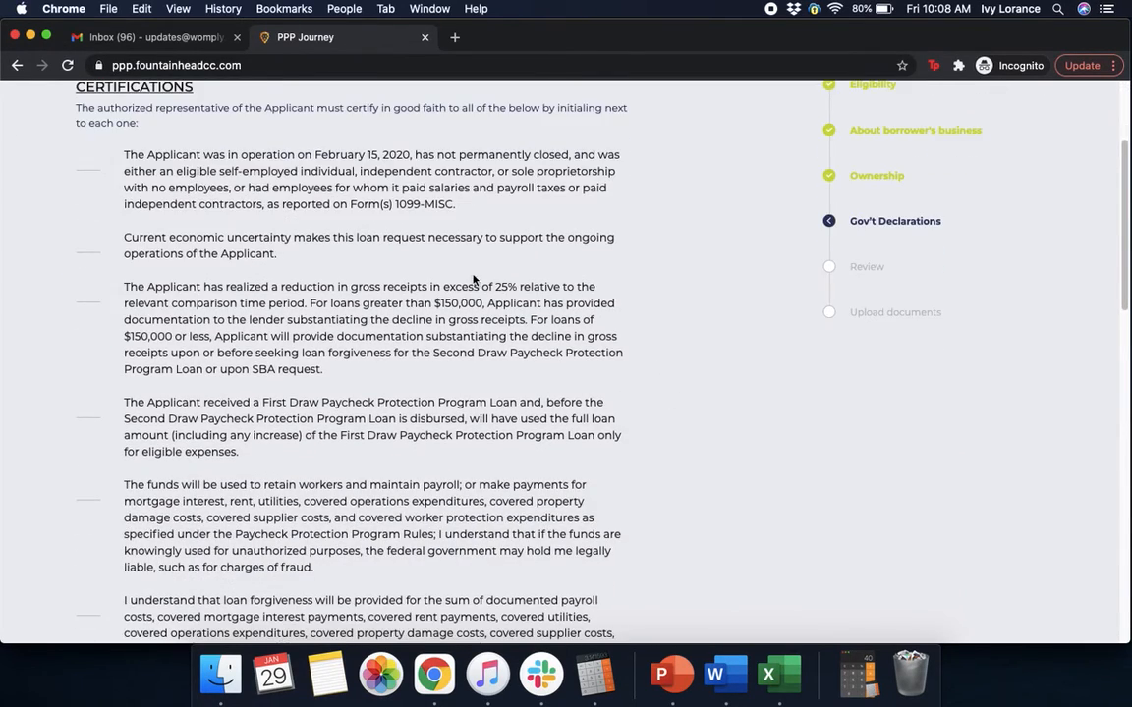
click(95, 161)
text(IL)
click(94, 237)
text(IL)
- Initial the next certifications through the 25% gross-receipts reduction and First Draw loan-use statements
scroll(687, 410, down, 2)
scroll(686, 409, down, 5)
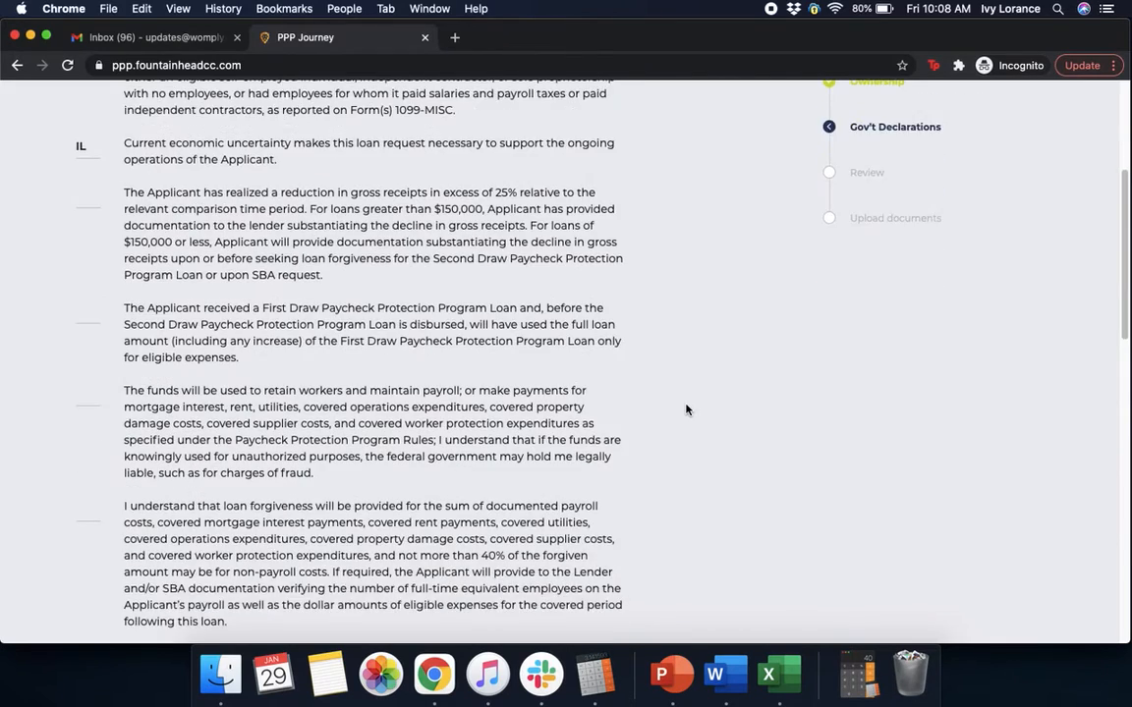
click(90, 102)
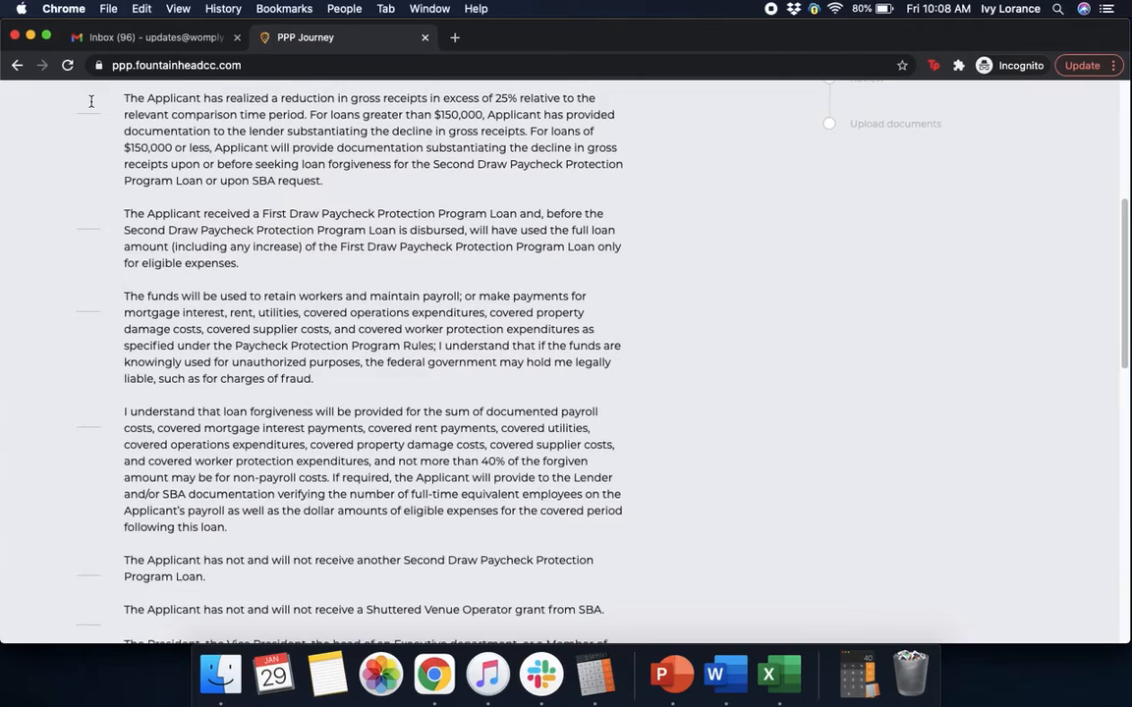
text(IL)
text(IL)
scroll(677, 329, down, 2)
scroll(677, 329, down, 1)
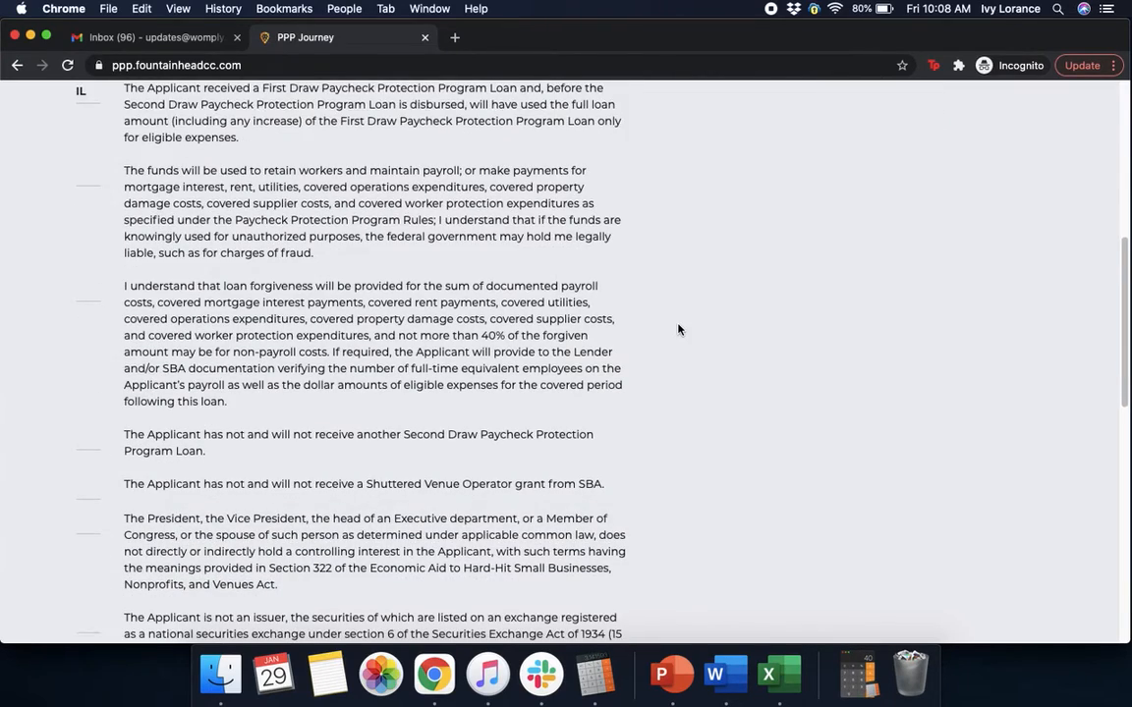
- Initial the use-of-funds and loan forgiveness certifications
click(86, 177)
text(IL)
text(IL)
scroll(661, 318, down, 3)
scroll(653, 313, down, 2)
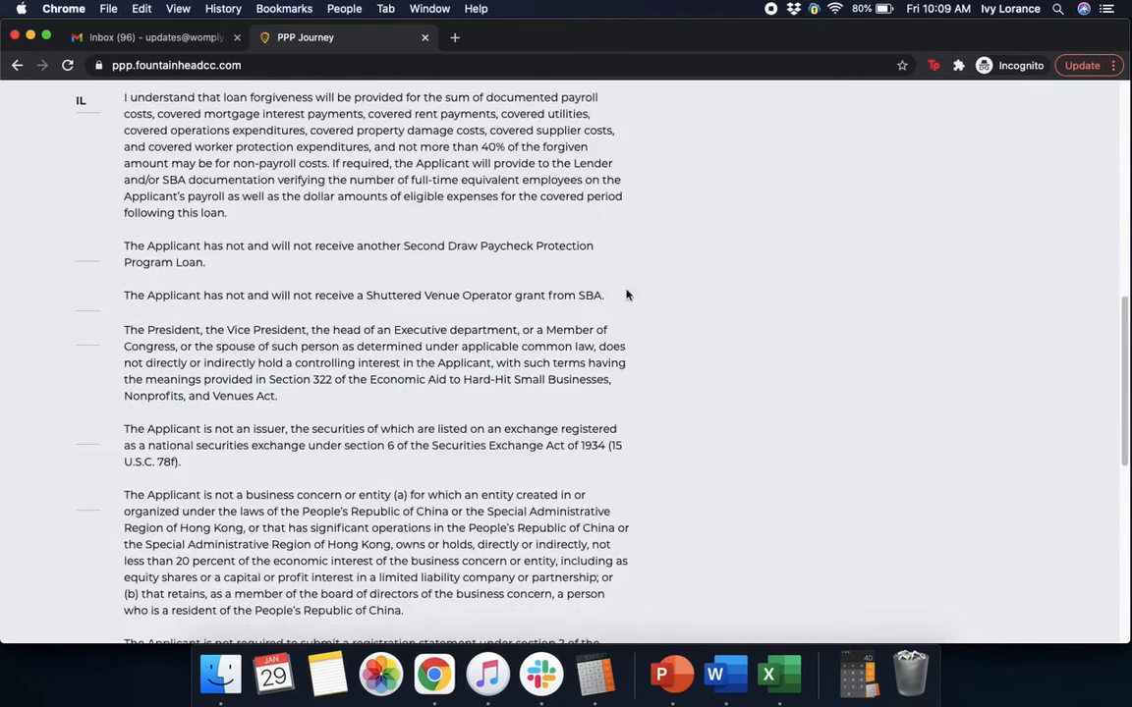
- Initial the no-other-Second-Draw-loan, Shuttered Venue grant, and President and Congress certifications
click(87, 252)
text(IL)
scroll(759, 292, down, 3)
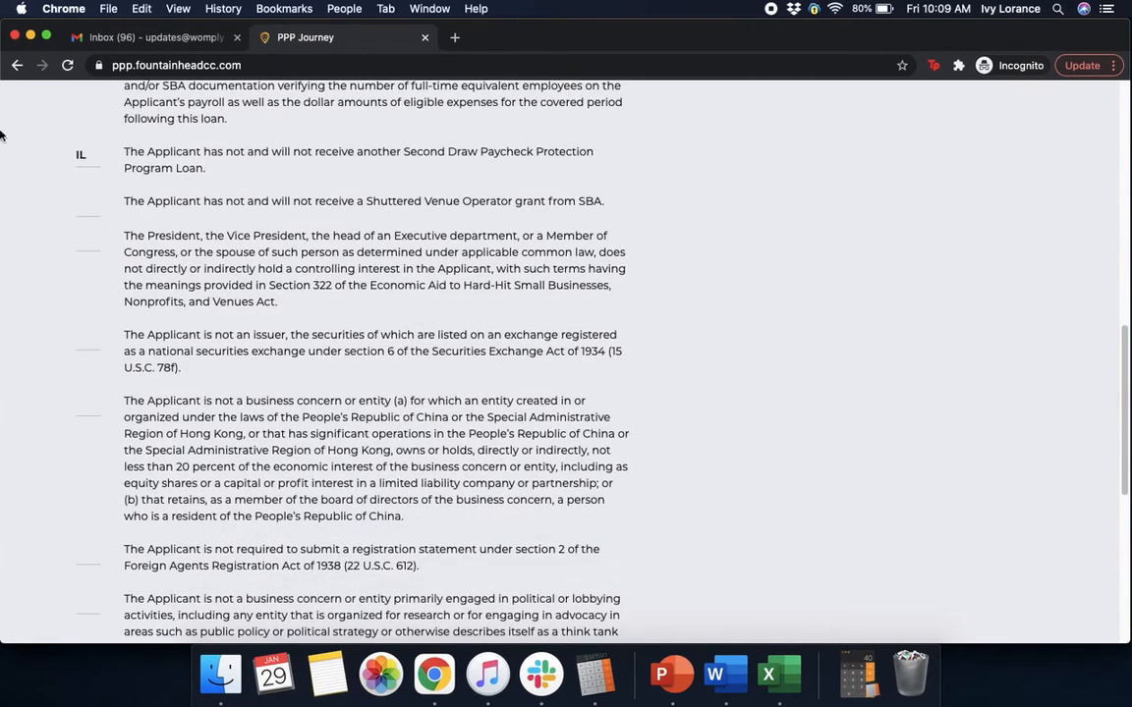
click(76, 203)
text(IL)
click(77, 236)
text(IL)
- Initial the not-a-listed-issuer, China ownership, and Foreign Agents registration certifications
click(85, 337)
text(IL)
scroll(918, 423, down, 3)
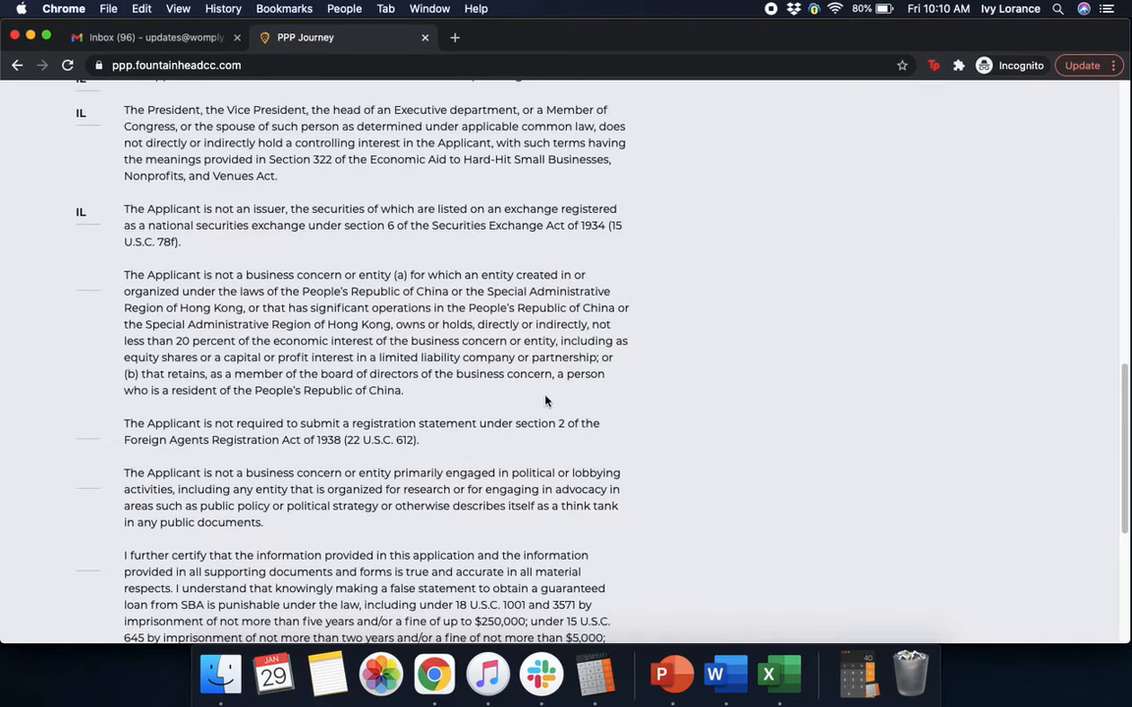
click(84, 281)
text(IL)
scroll(931, 408, down, 4)
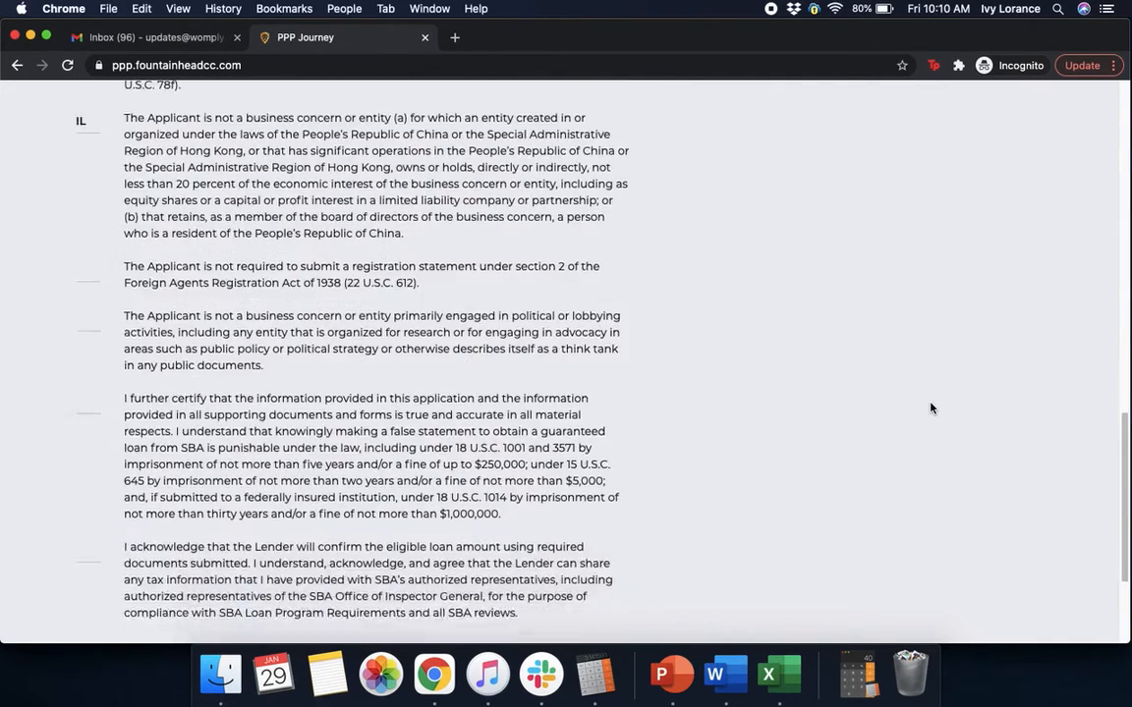
click(86, 271)
text(IL)
- Initial the political/lobbying, truthfulness and final acknowledgment certifications, then submit the declarations
click(85, 319)
text(IL)
scroll(841, 525, down, 3)
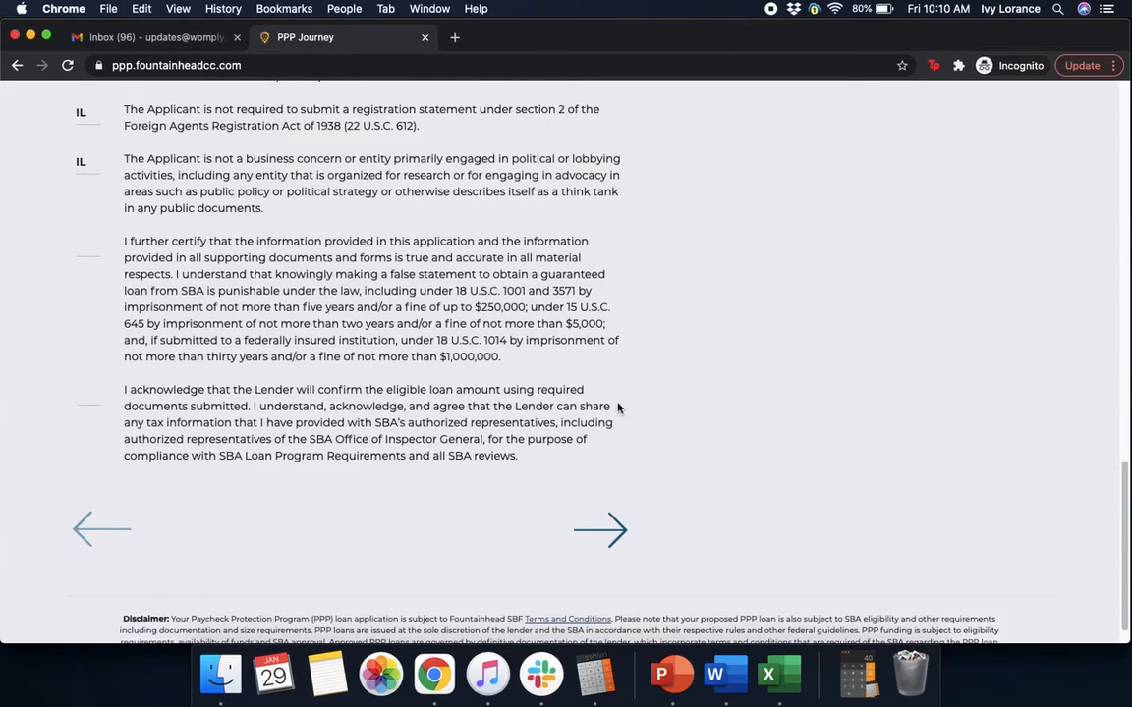
click(75, 247)
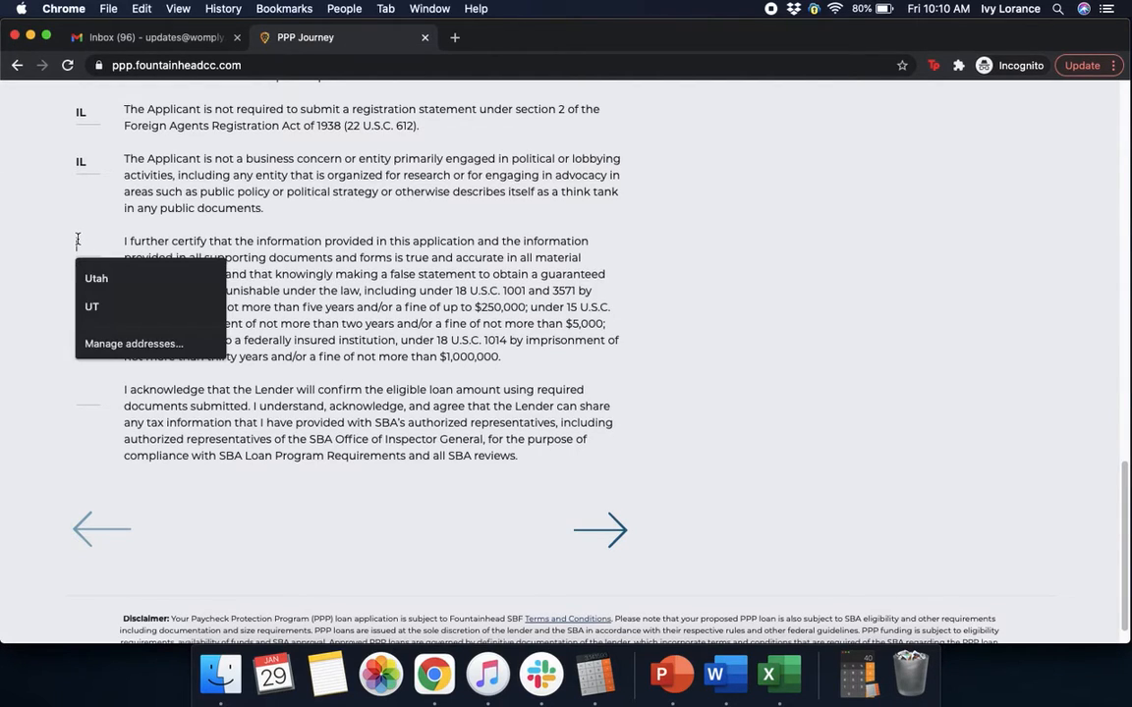
click(763, 290)
click(85, 245)
text(IL)
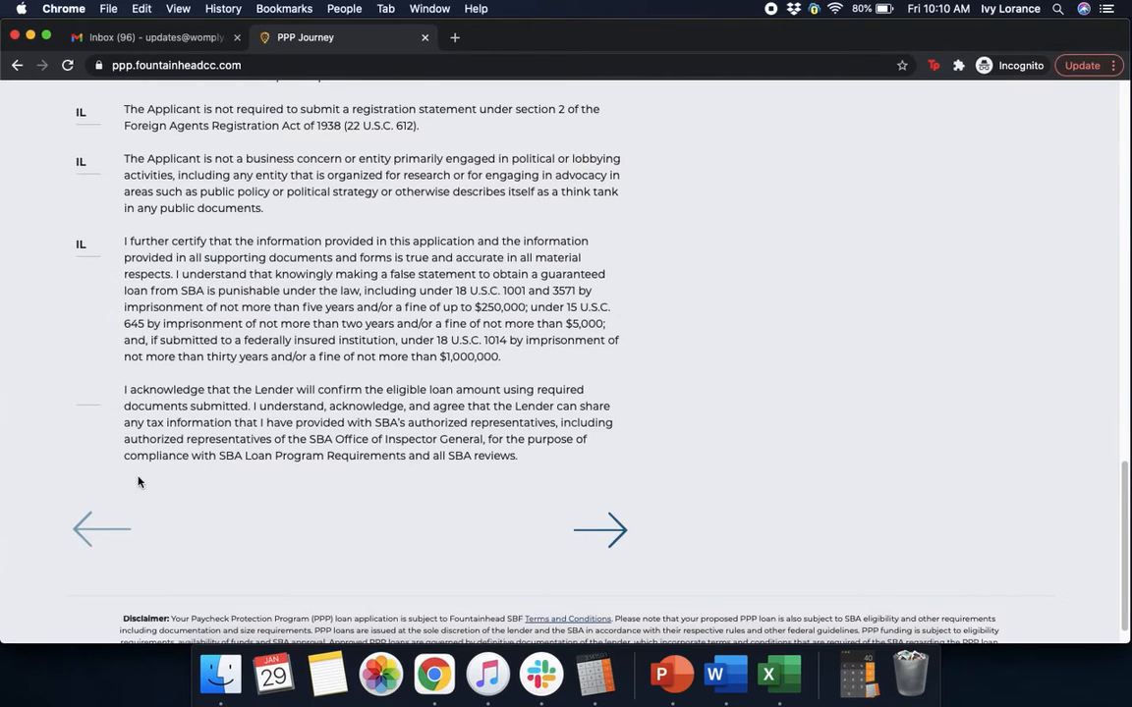
click(87, 391)
text(IL)
click(586, 543)
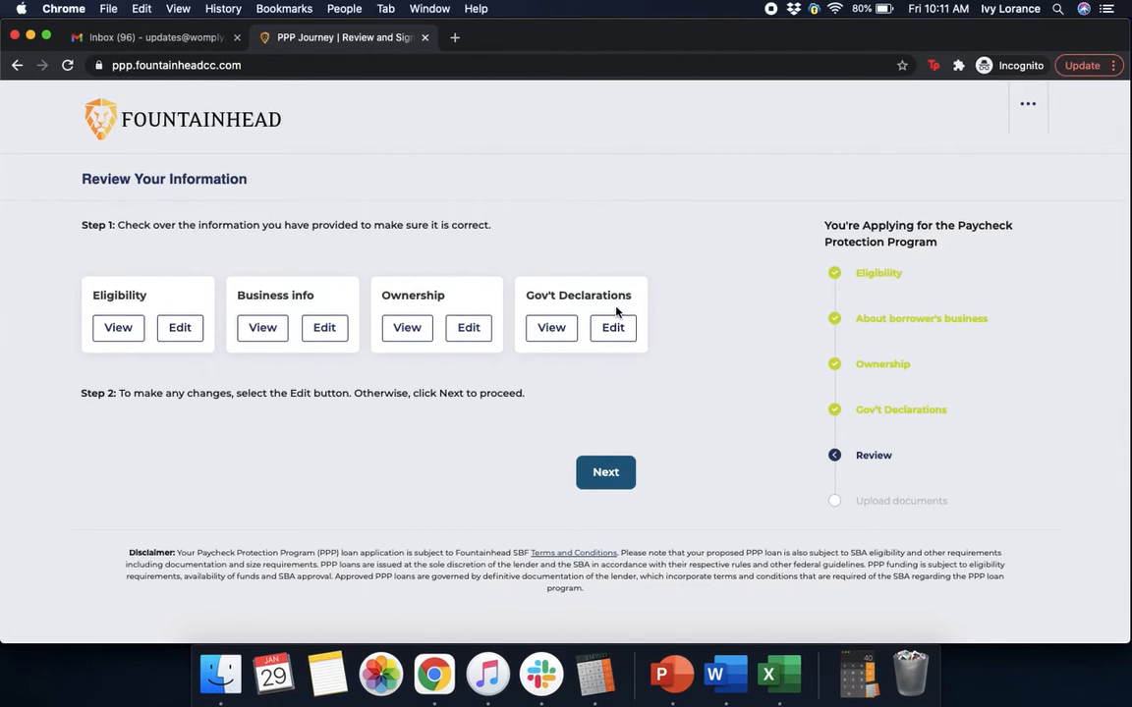
- Move on from Review Your Information, with all four sections complete, to Upload documents
click(607, 472)
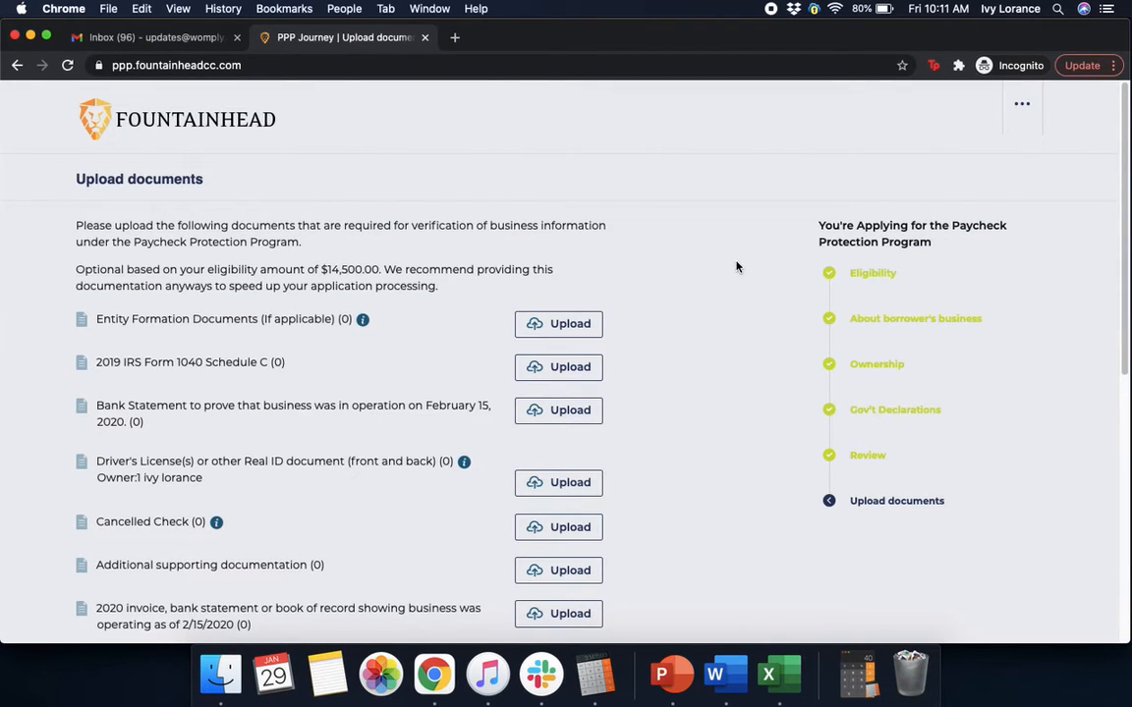
- Upload 1040.png to the 2019 Form 1040 Schedule C row
scroll(737, 266, down, 2)
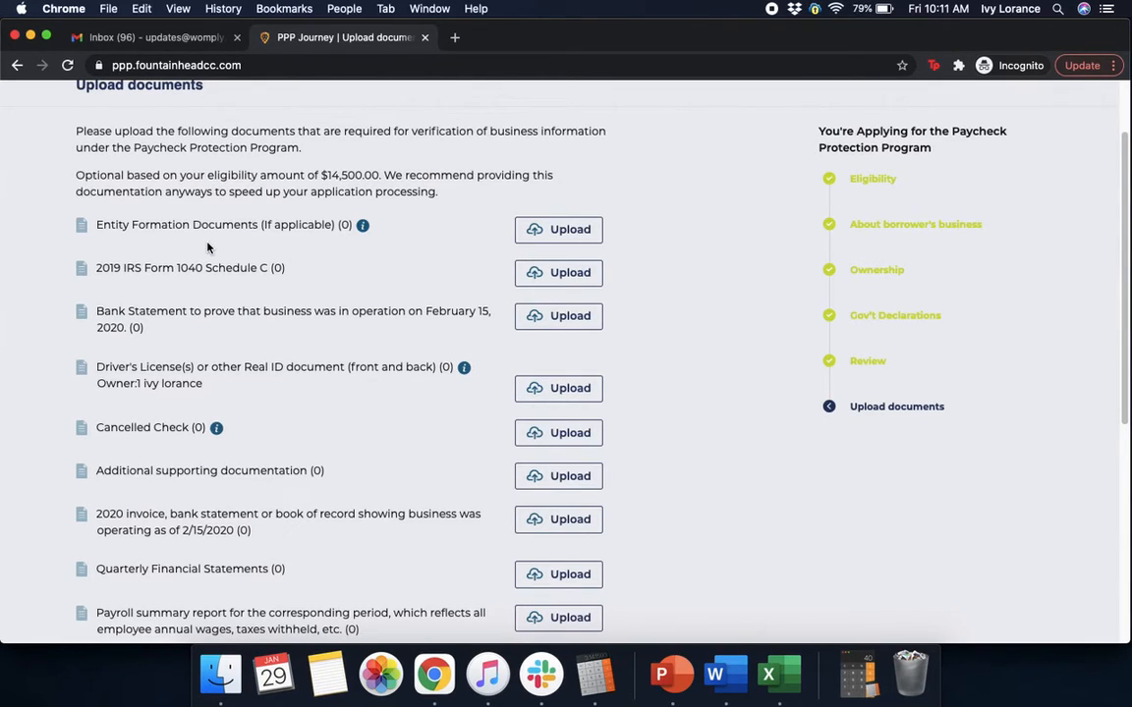
mouse_move(363, 229)
click(536, 281)
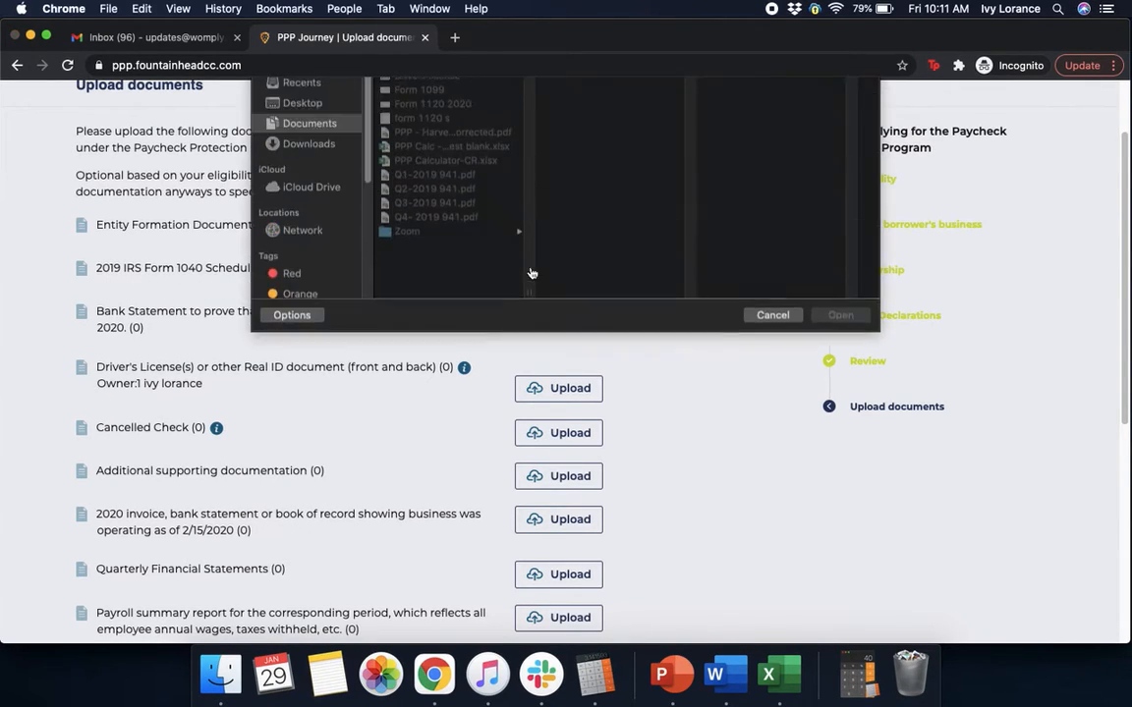
click(420, 116)
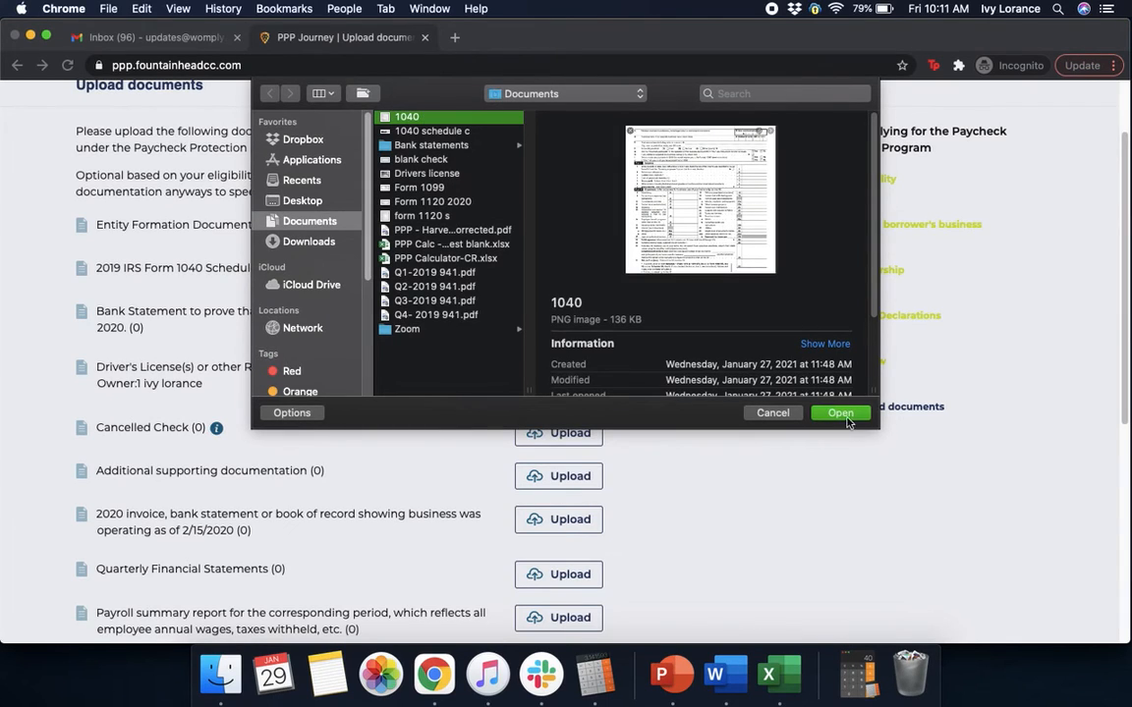
click(840, 412)
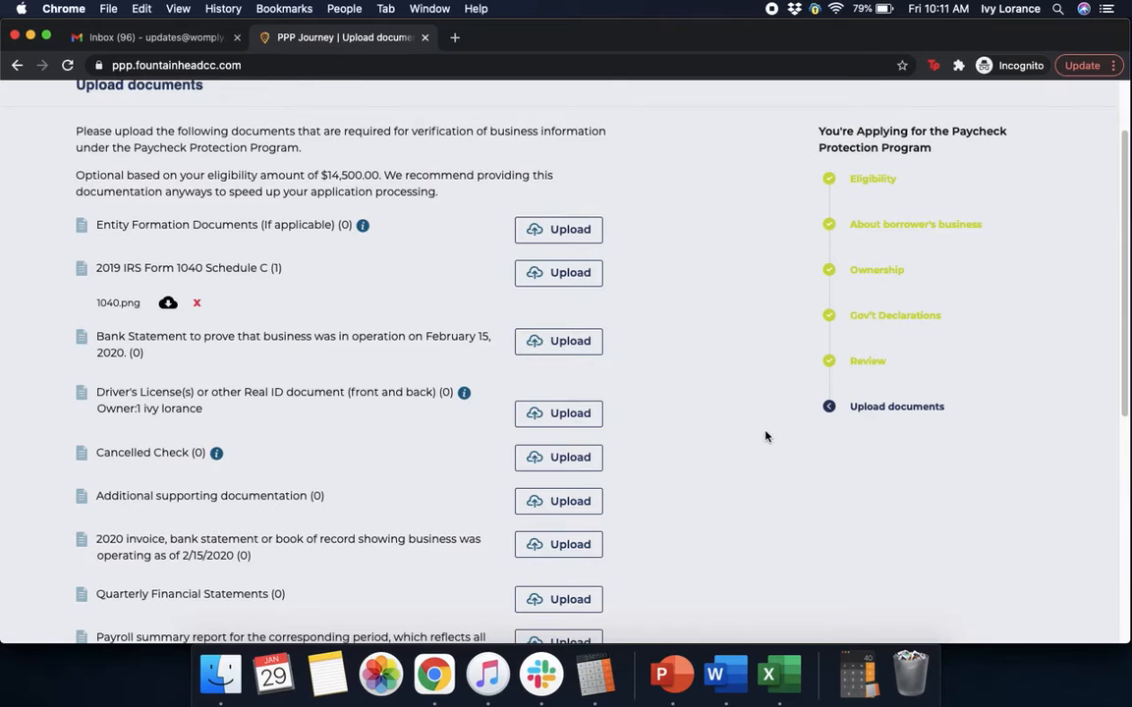
- Upload 'bank statement feb 2020.png' from the Bank statements folder to the February 2020 bank statement row
scroll(766, 437, down, 3)
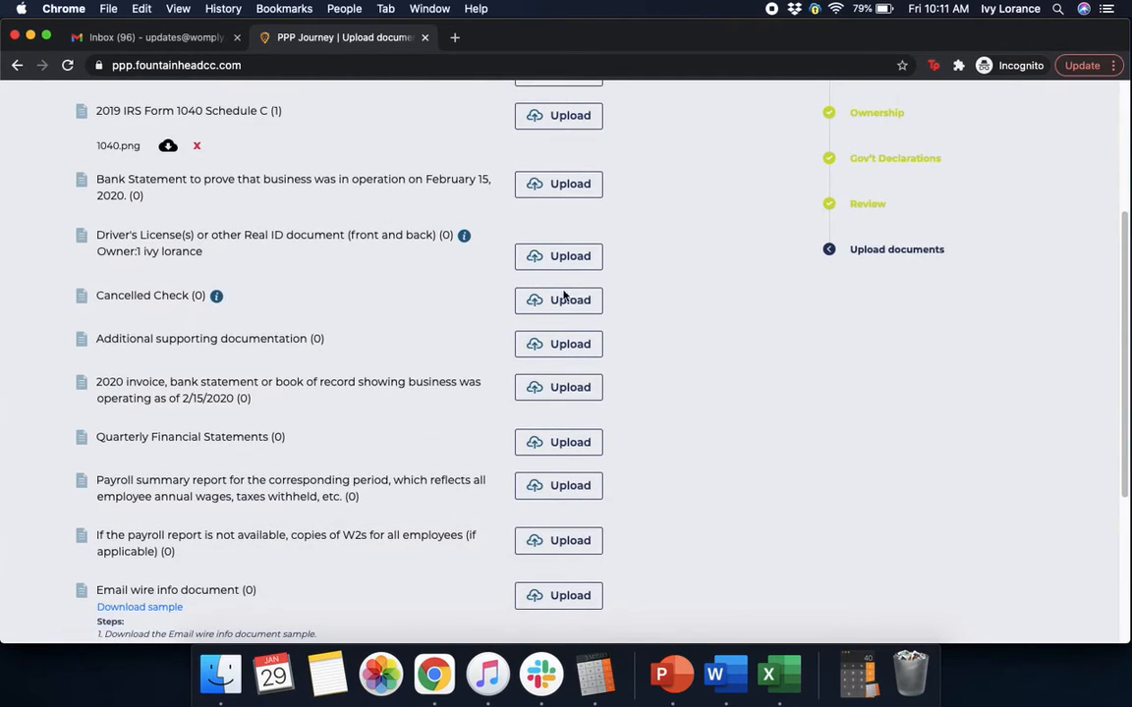
click(541, 192)
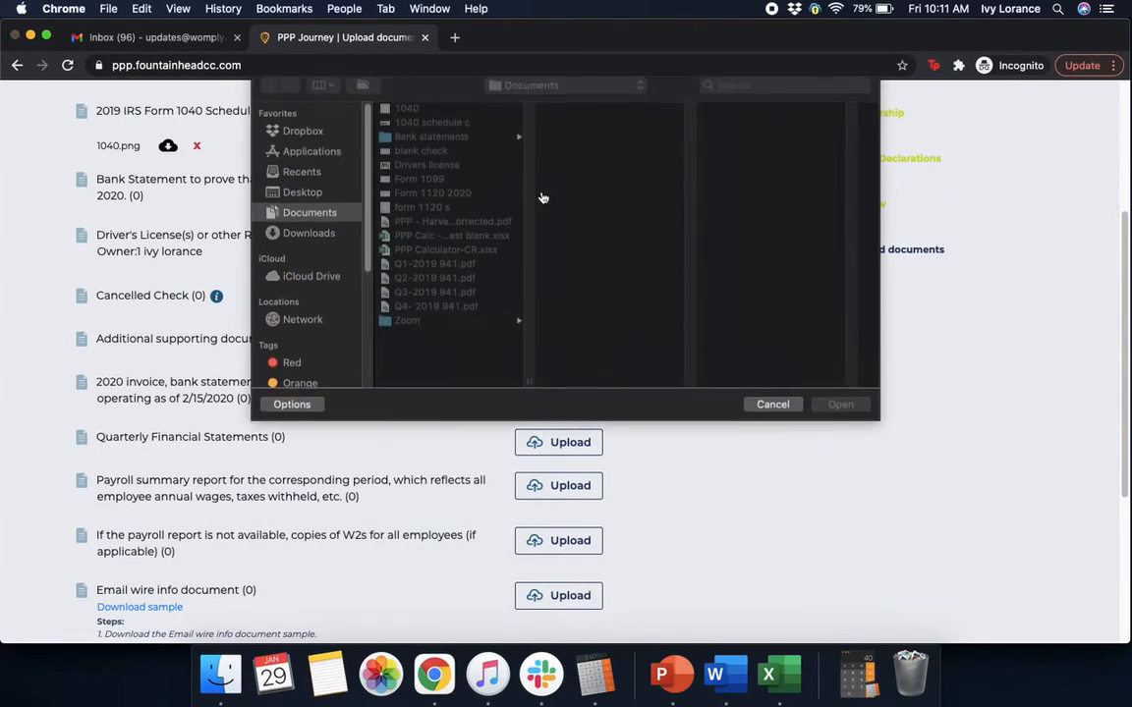
click(481, 147)
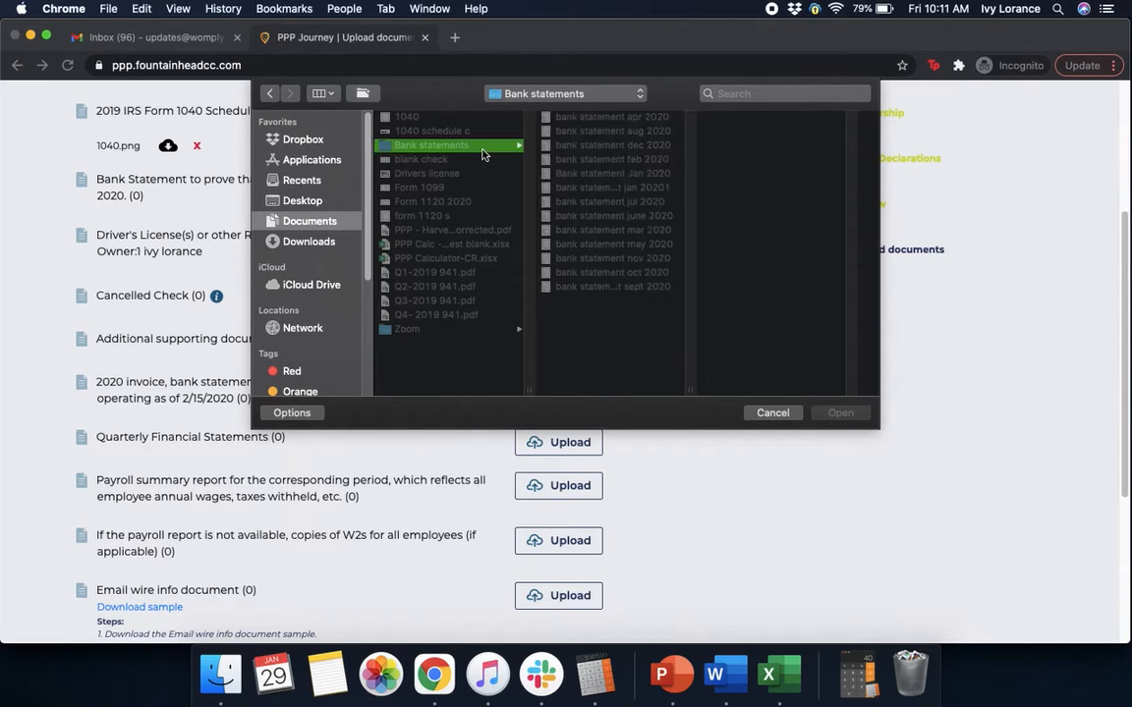
click(590, 160)
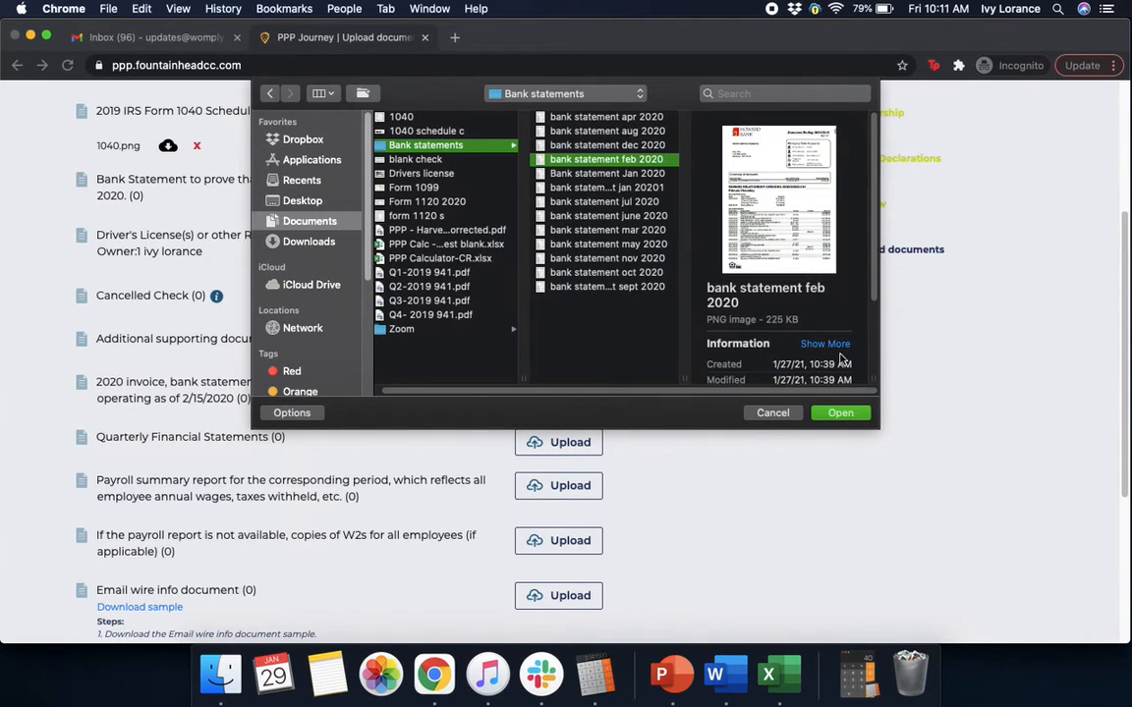
click(840, 414)
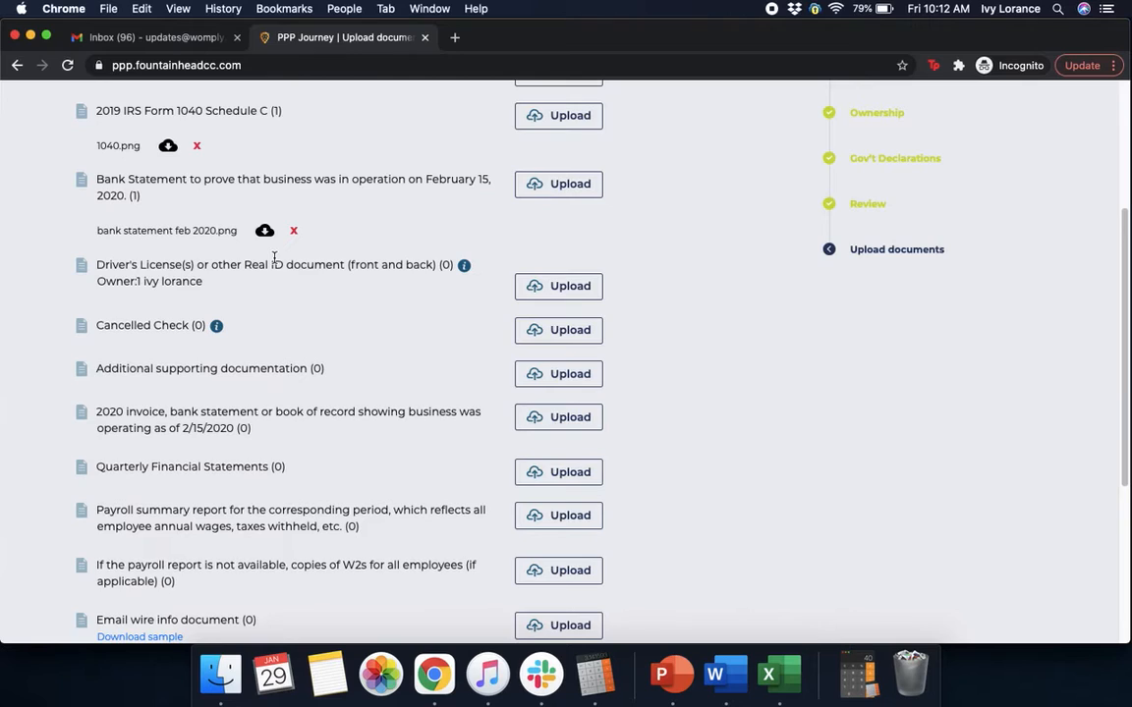
- Upload the Drivers license image twice to the owner's Driver's License item
click(553, 289)
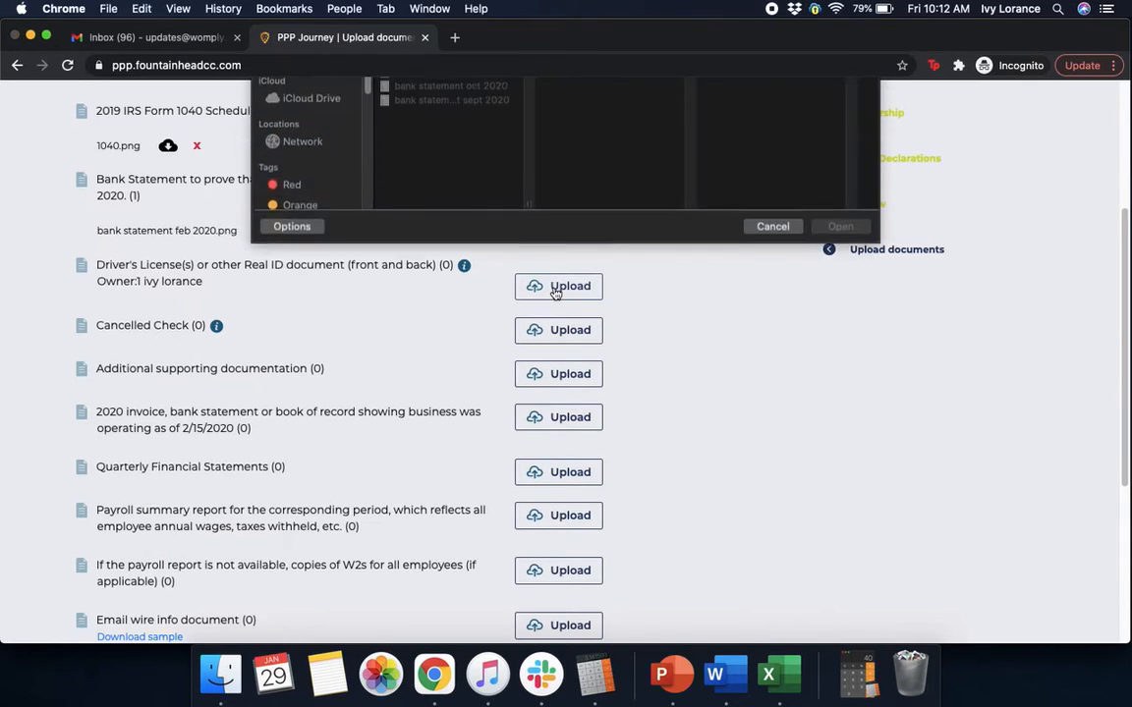
click(304, 222)
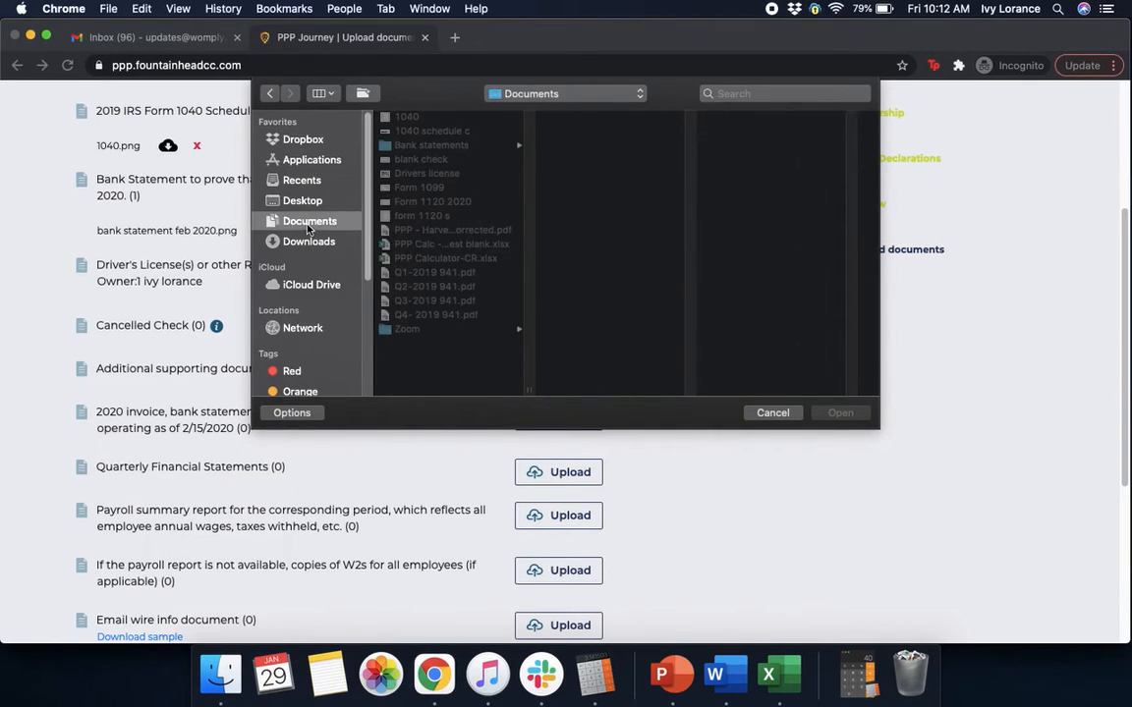
click(427, 173)
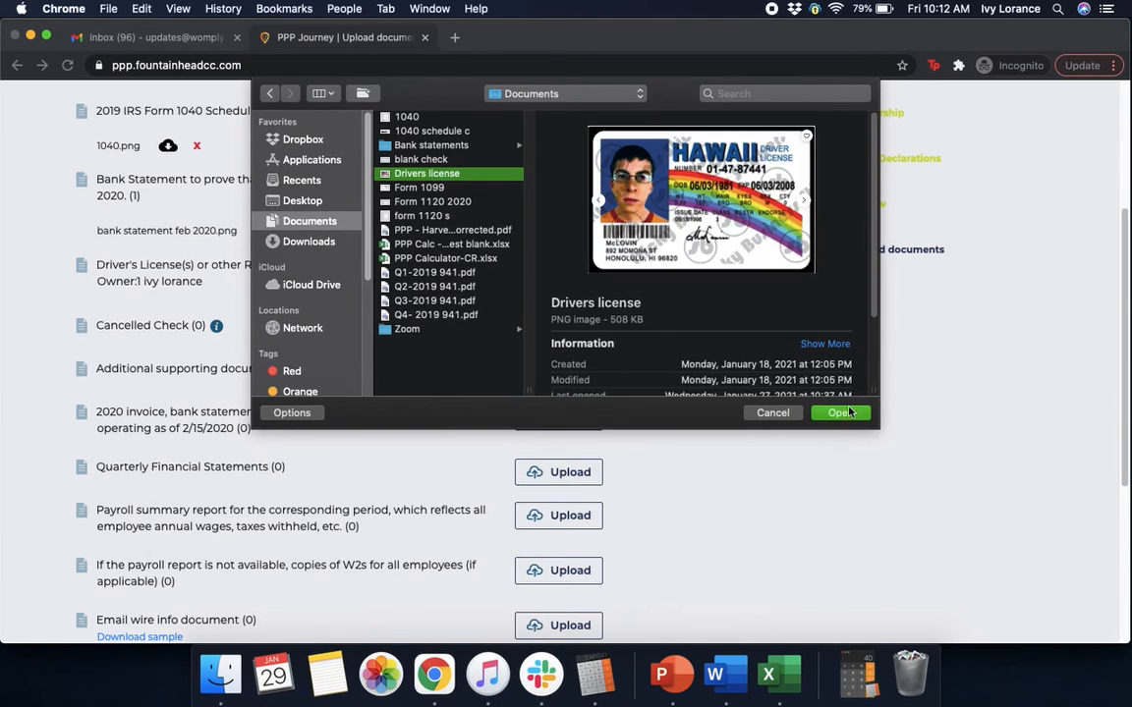
click(841, 412)
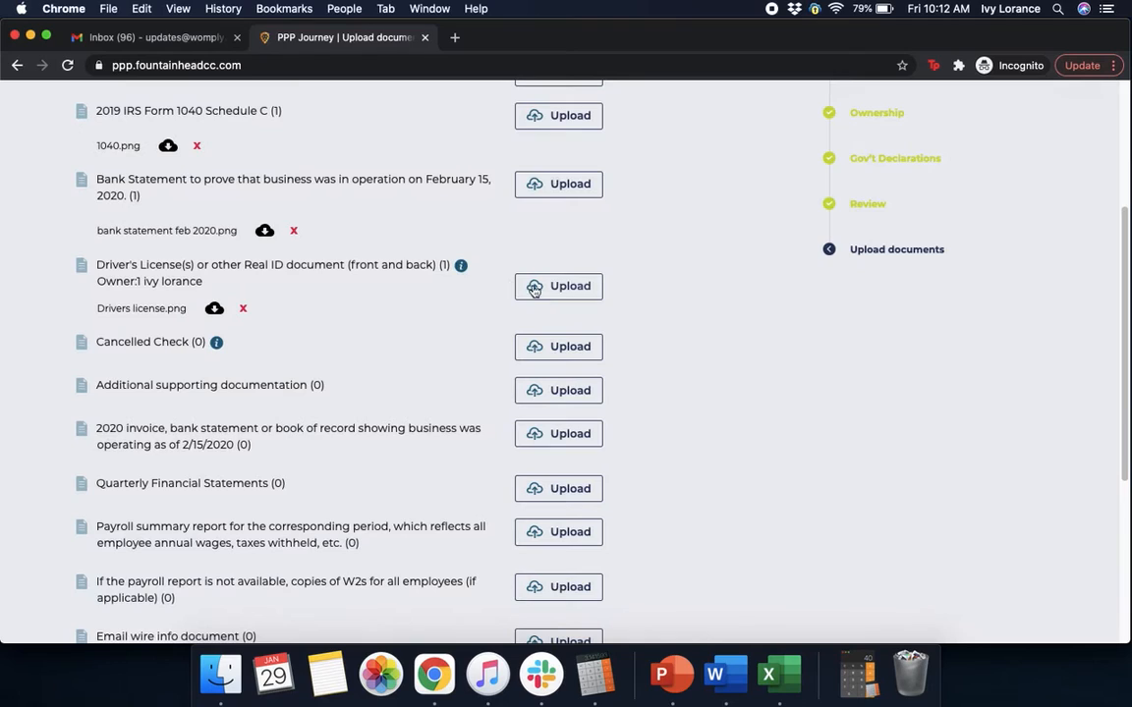
click(554, 291)
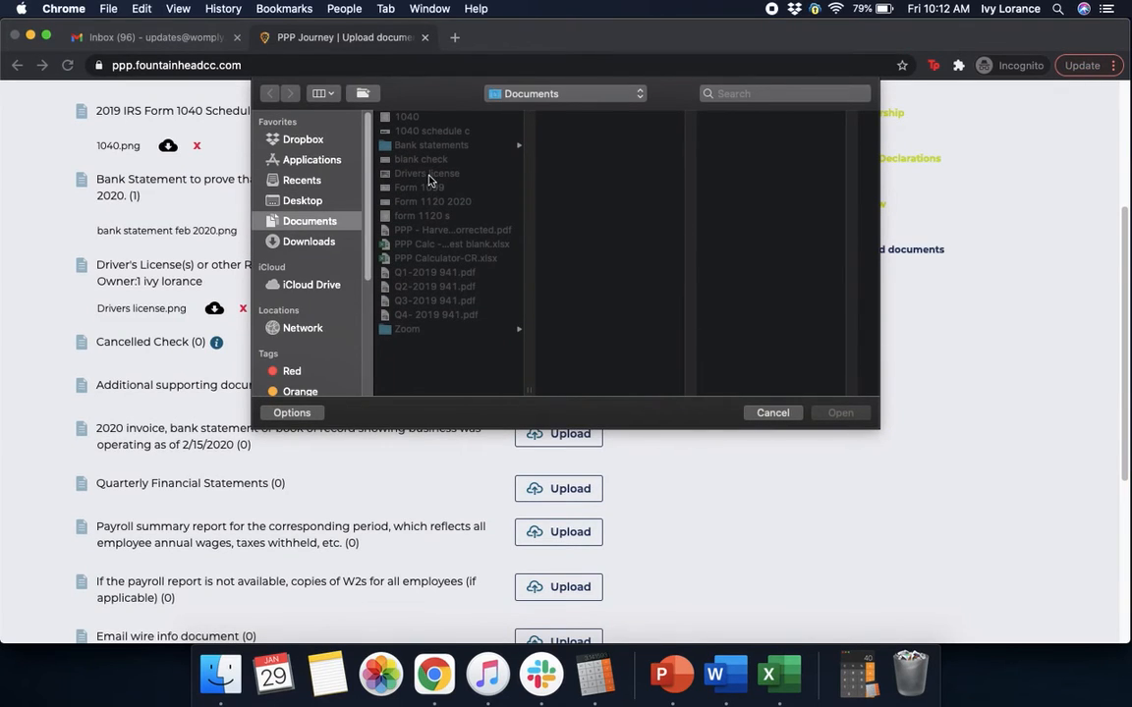
click(838, 414)
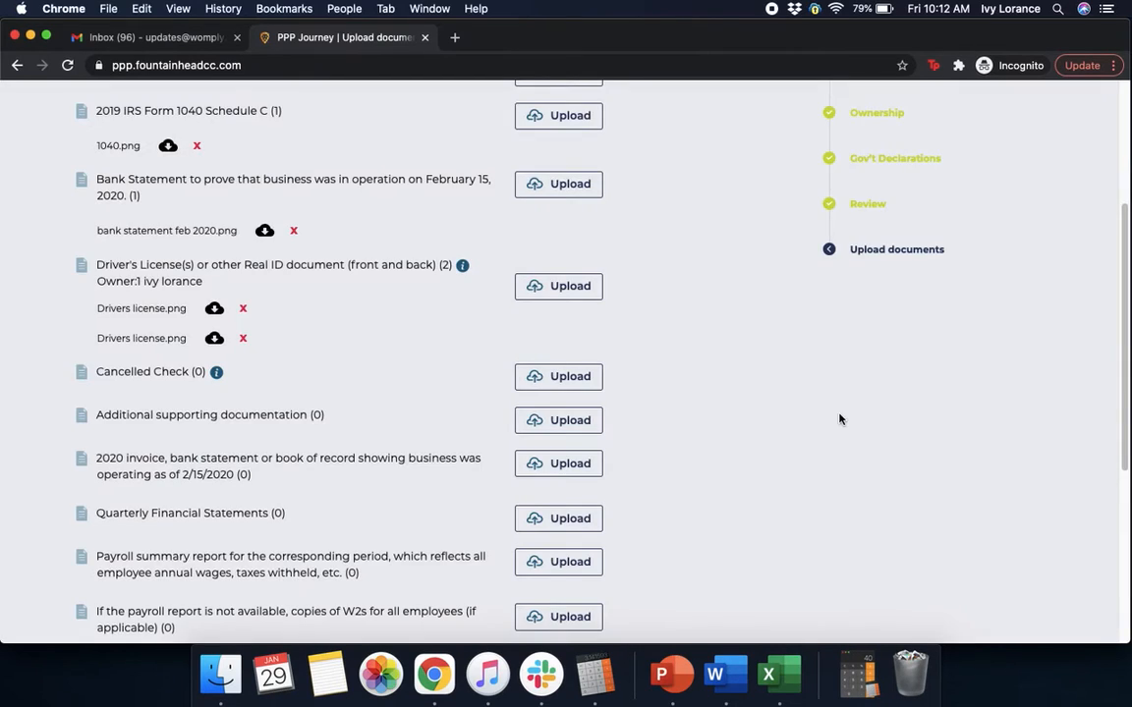
- Upload blank check.png as the Cancelled Check
scroll(839, 419, down, 4)
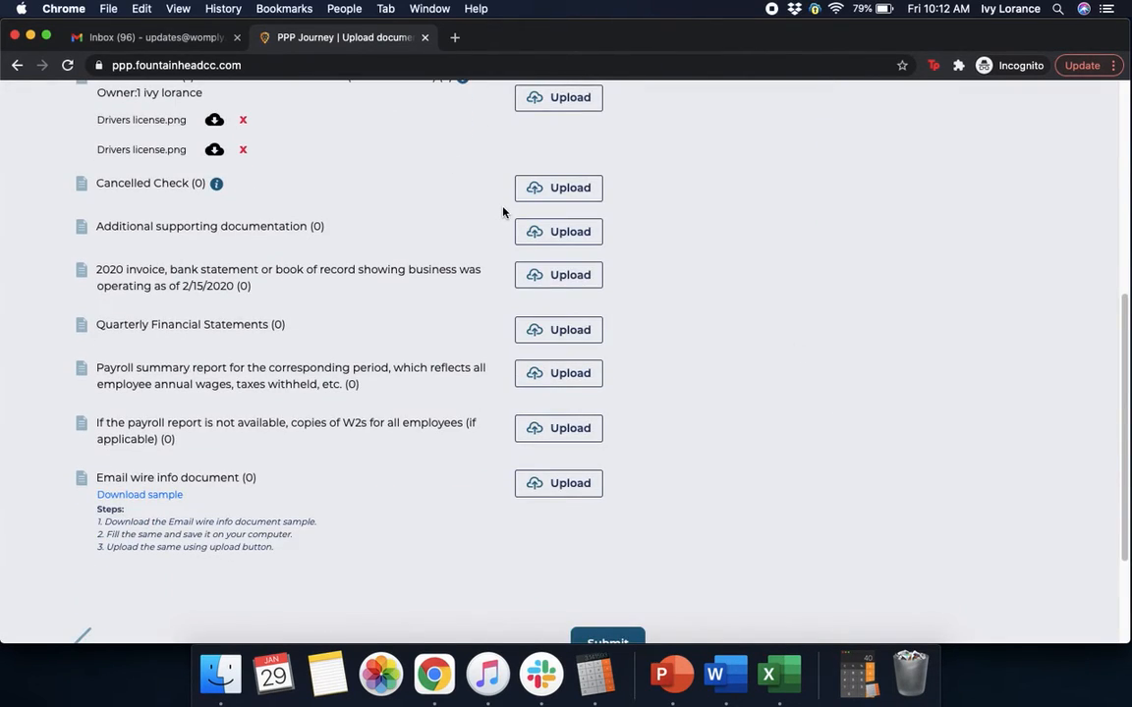
mouse_move(220, 191)
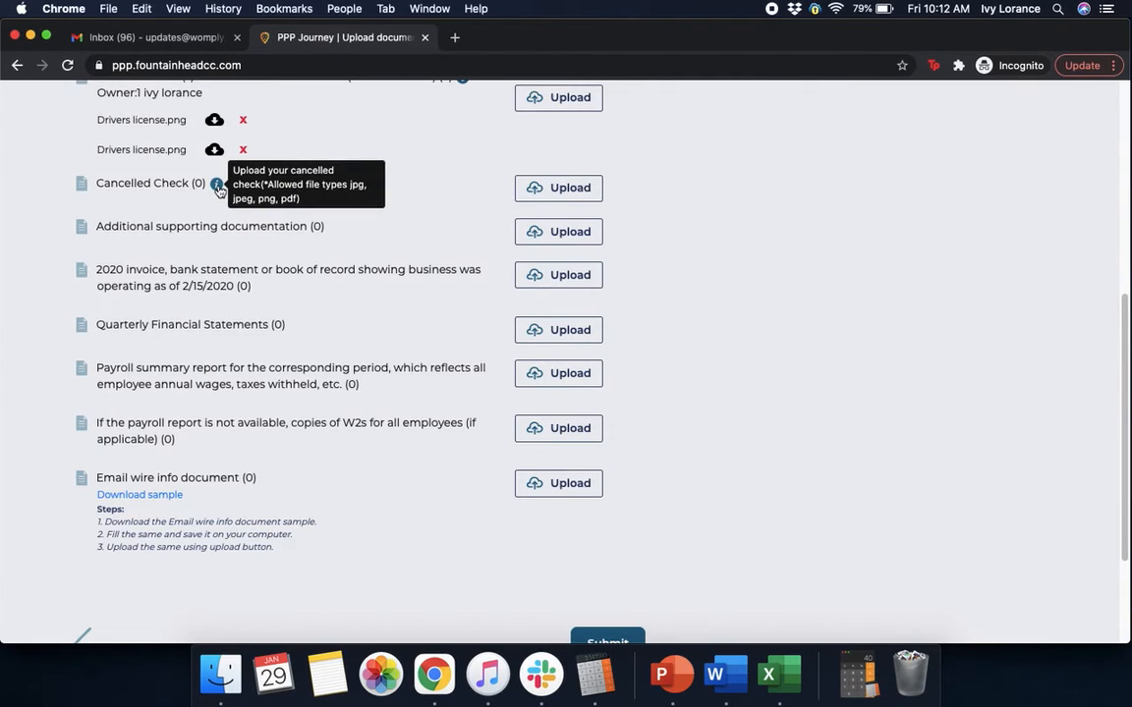
click(556, 187)
click(430, 165)
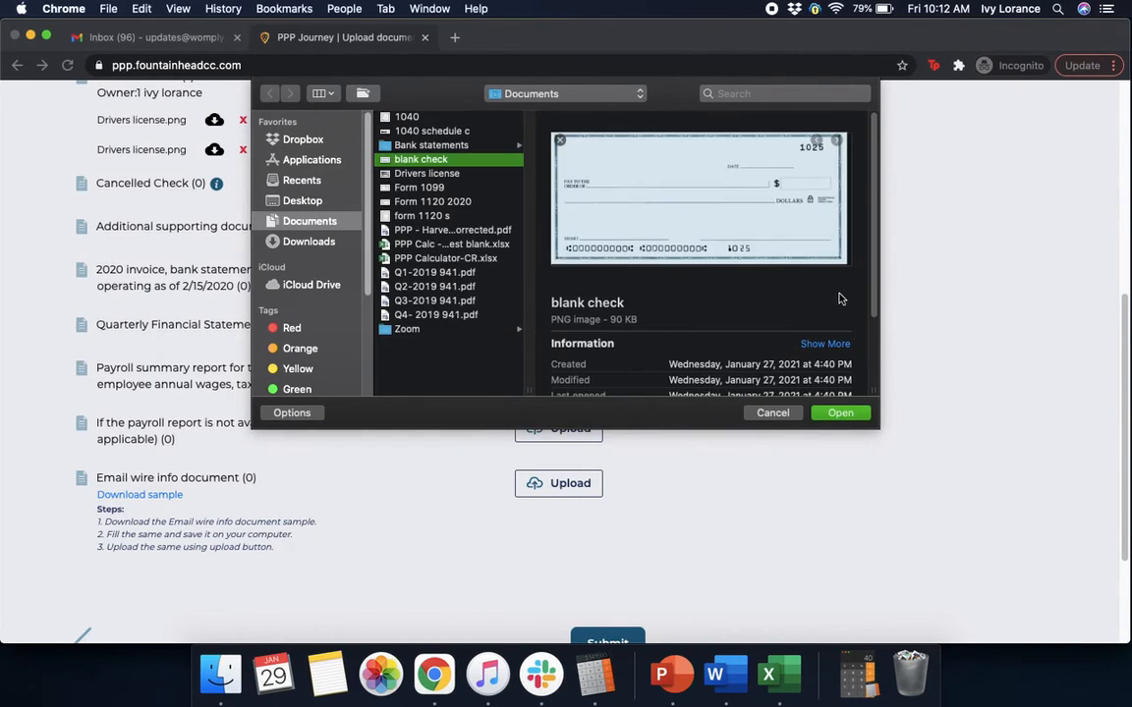
click(855, 413)
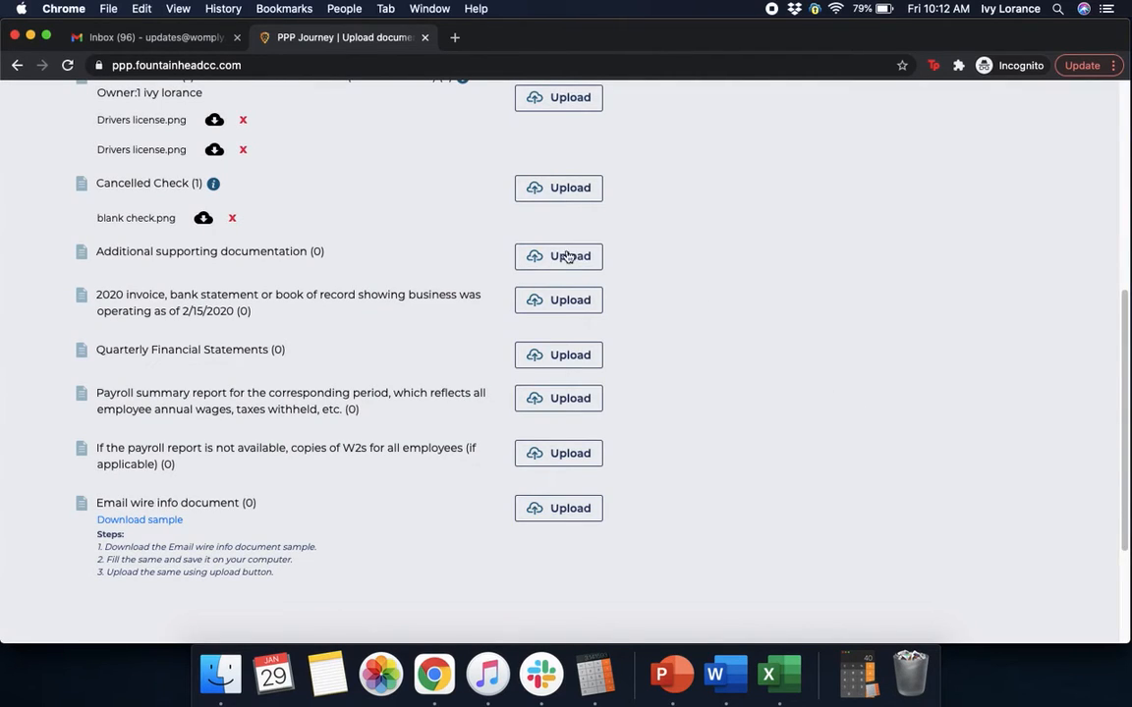
- Upload Form 1099.png as Additional supporting documentation
click(565, 260)
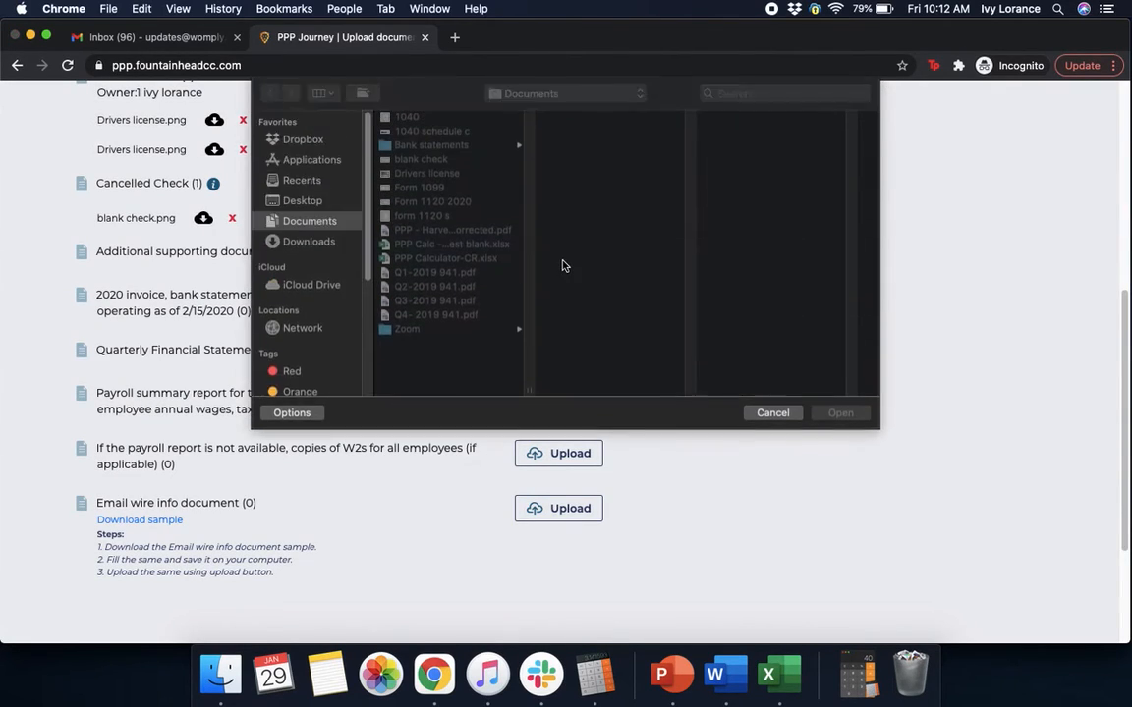
click(424, 187)
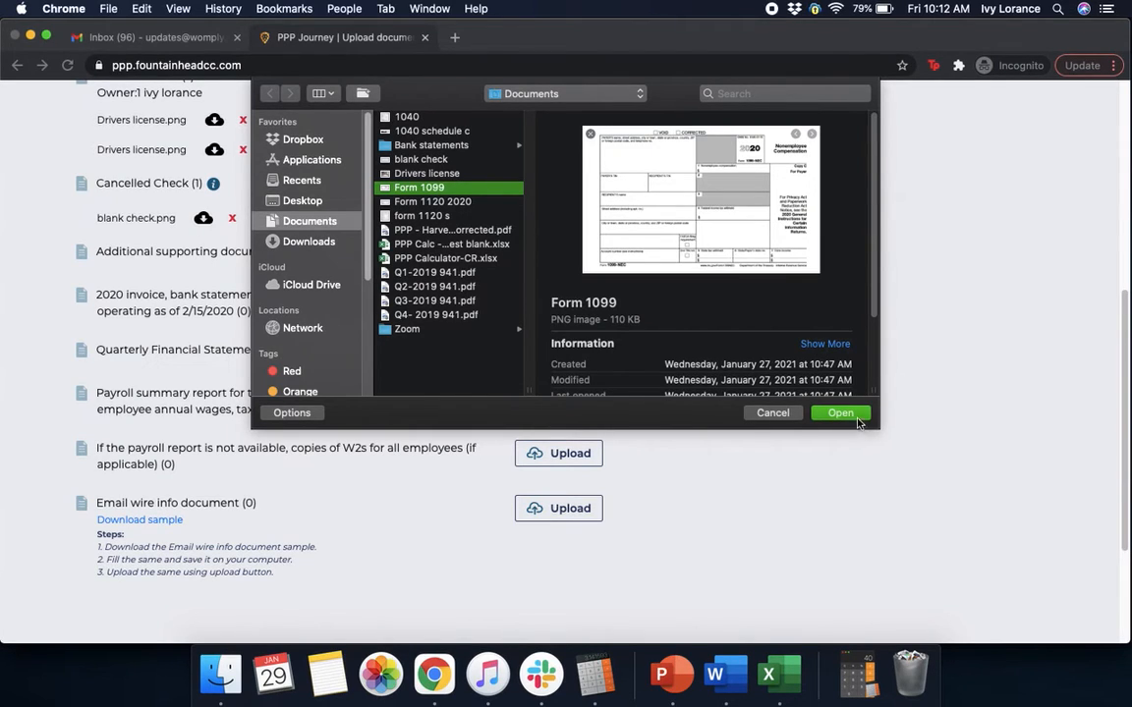
click(851, 414)
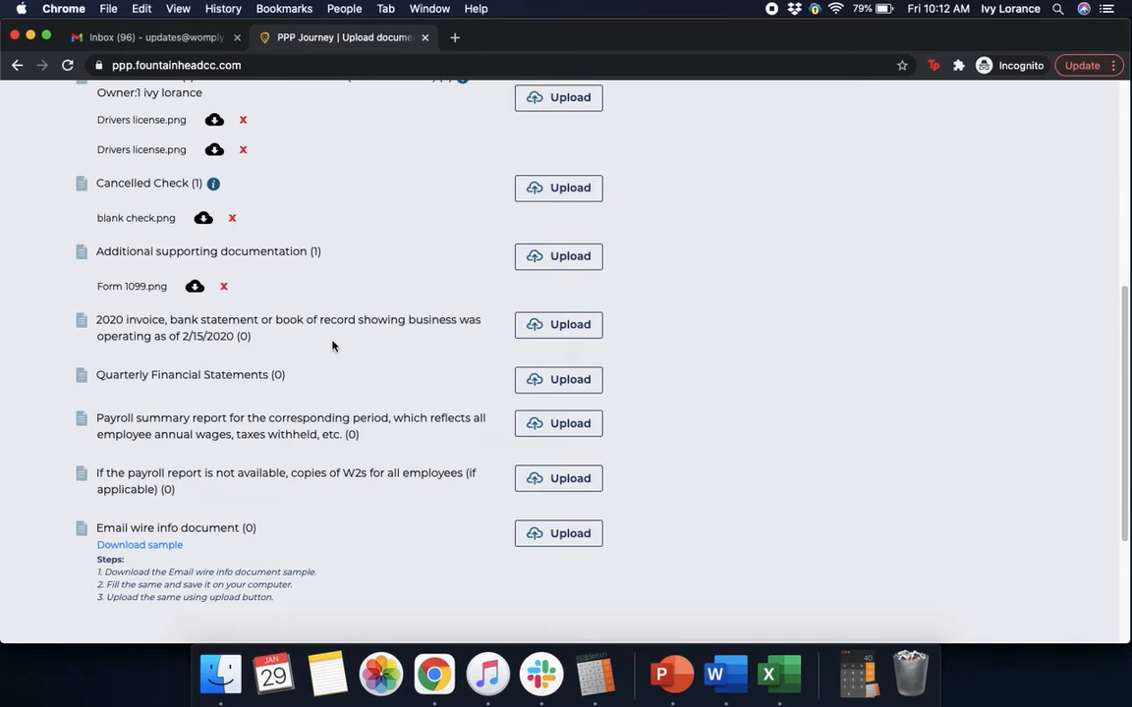
click(539, 332)
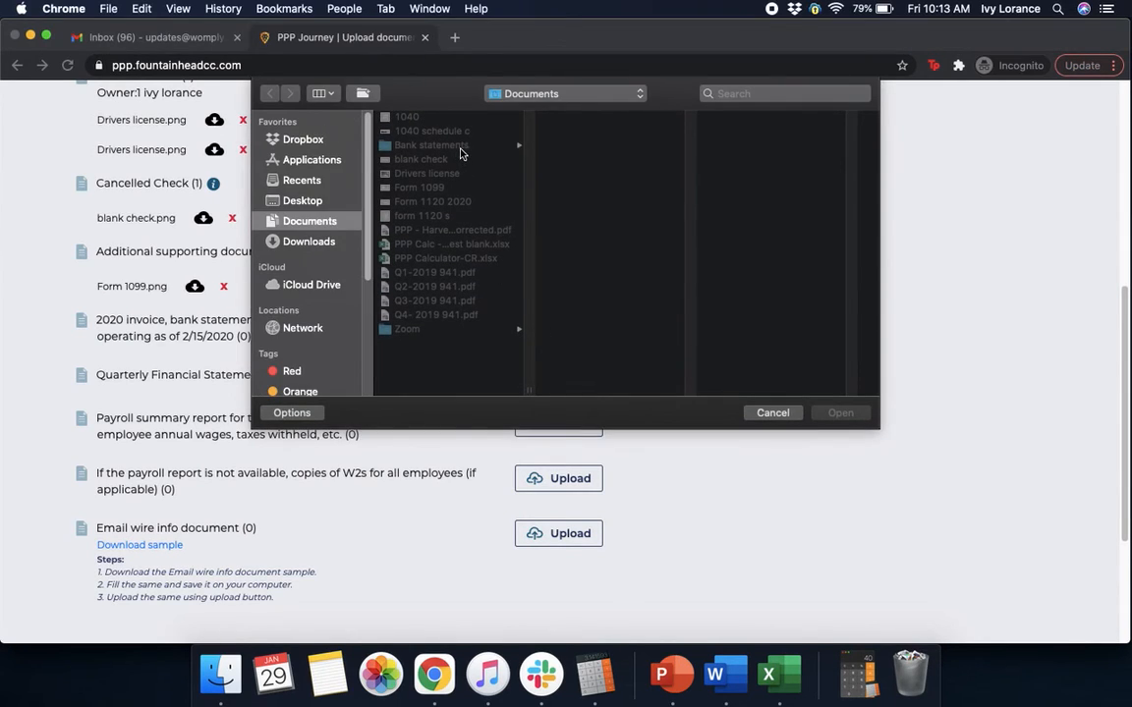
- Attach 'bank statement feb 2020.png' from Bank statements as the 2020 proof of operation
click(460, 147)
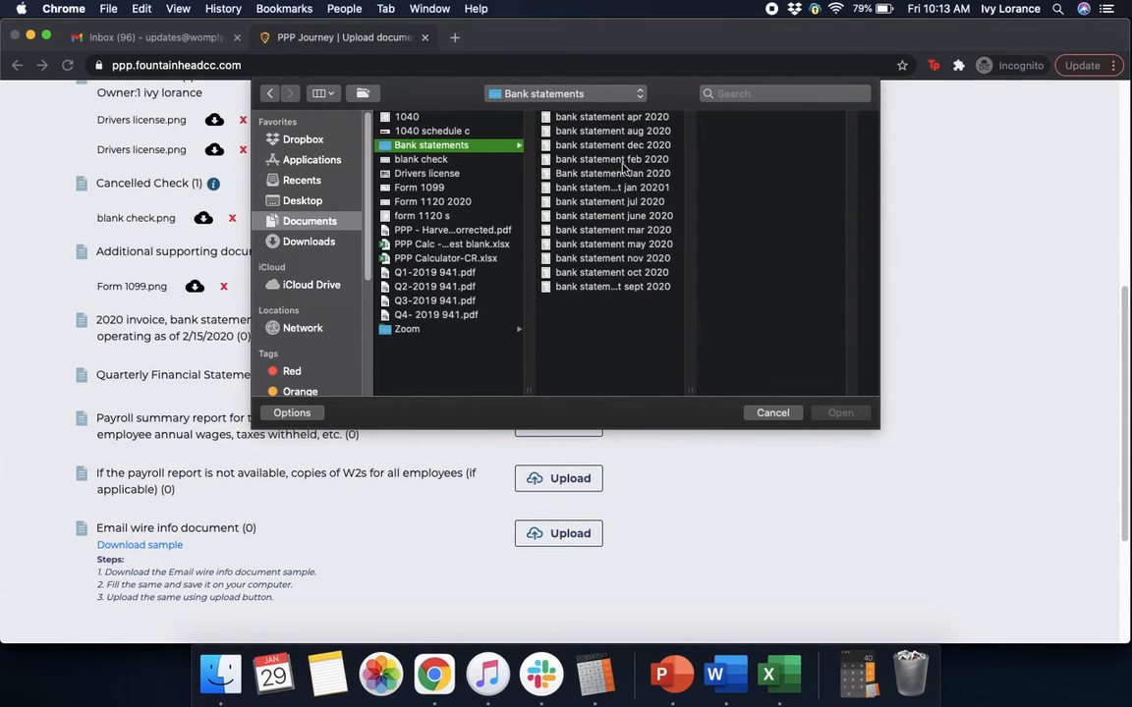
click(613, 160)
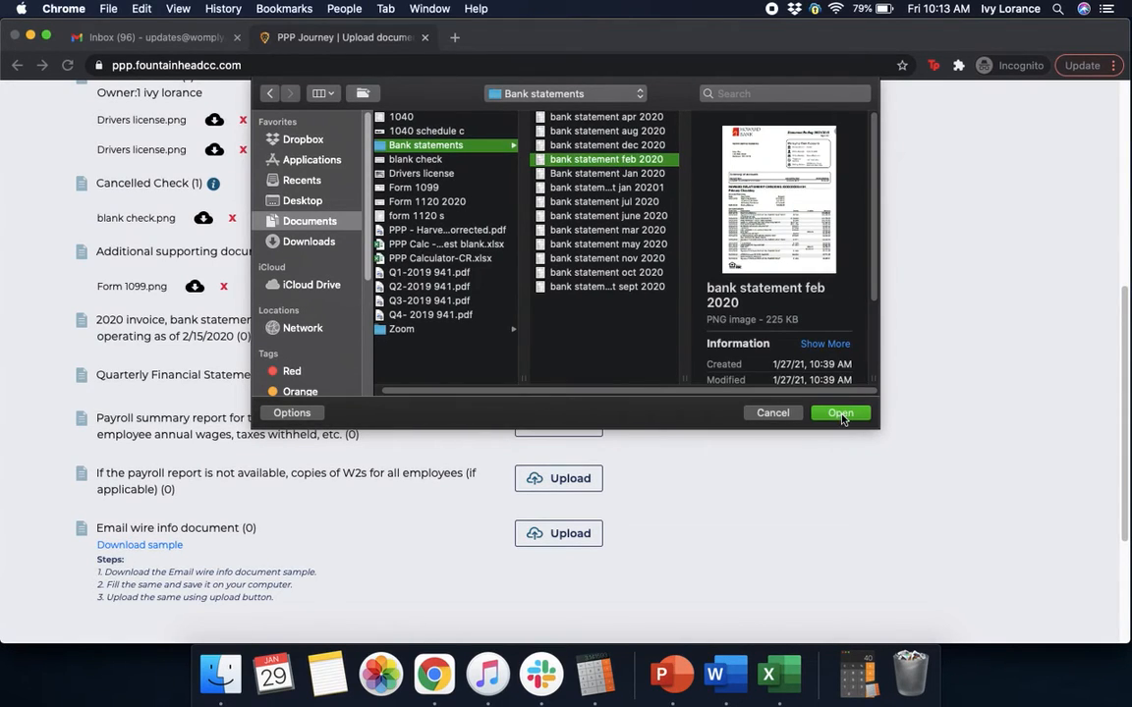
click(840, 412)
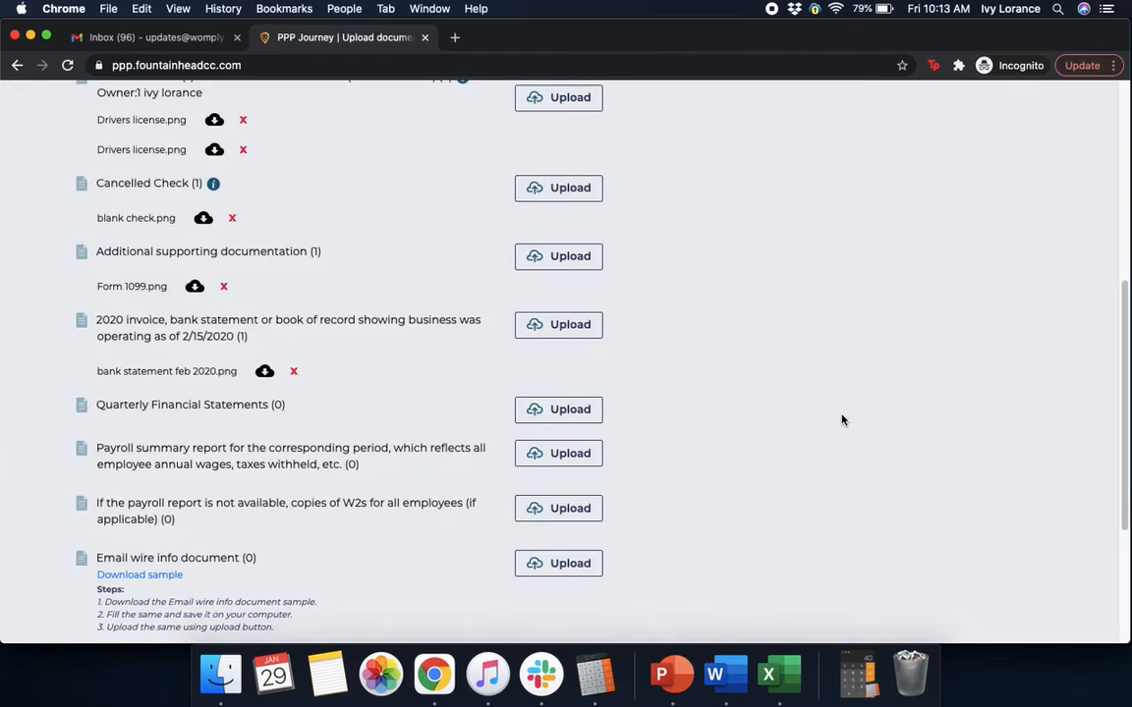
- Upload Form 1099.png from the Documents folder to Quarterly Financial Statements
click(565, 418)
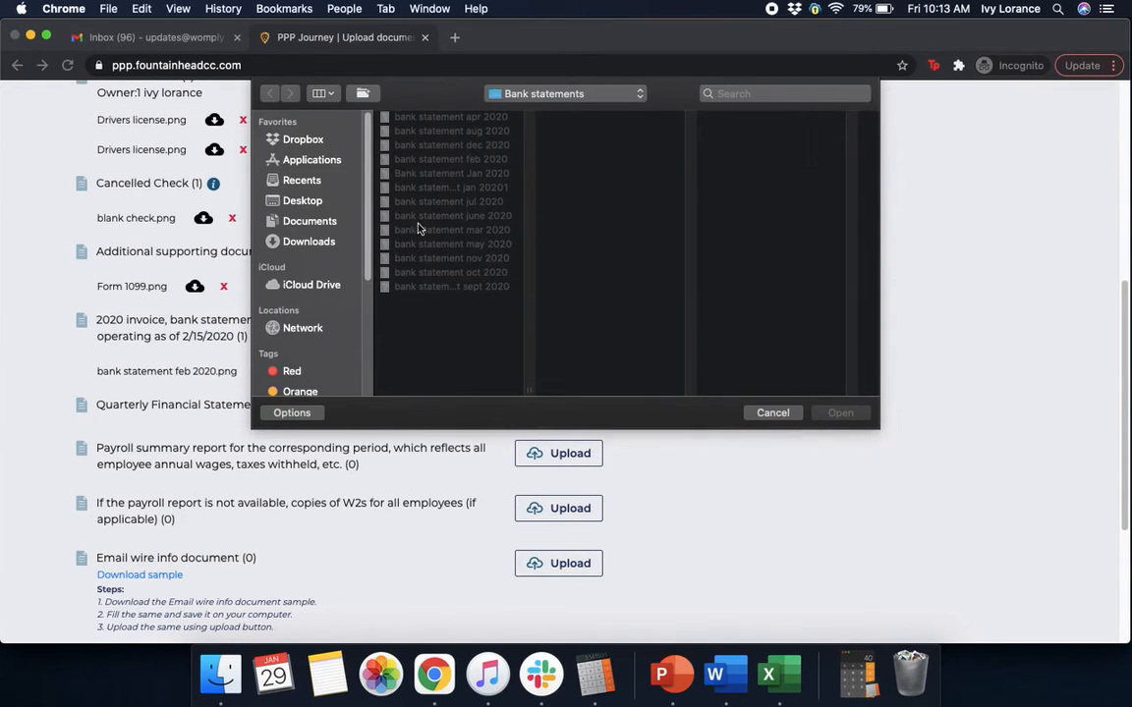
click(313, 222)
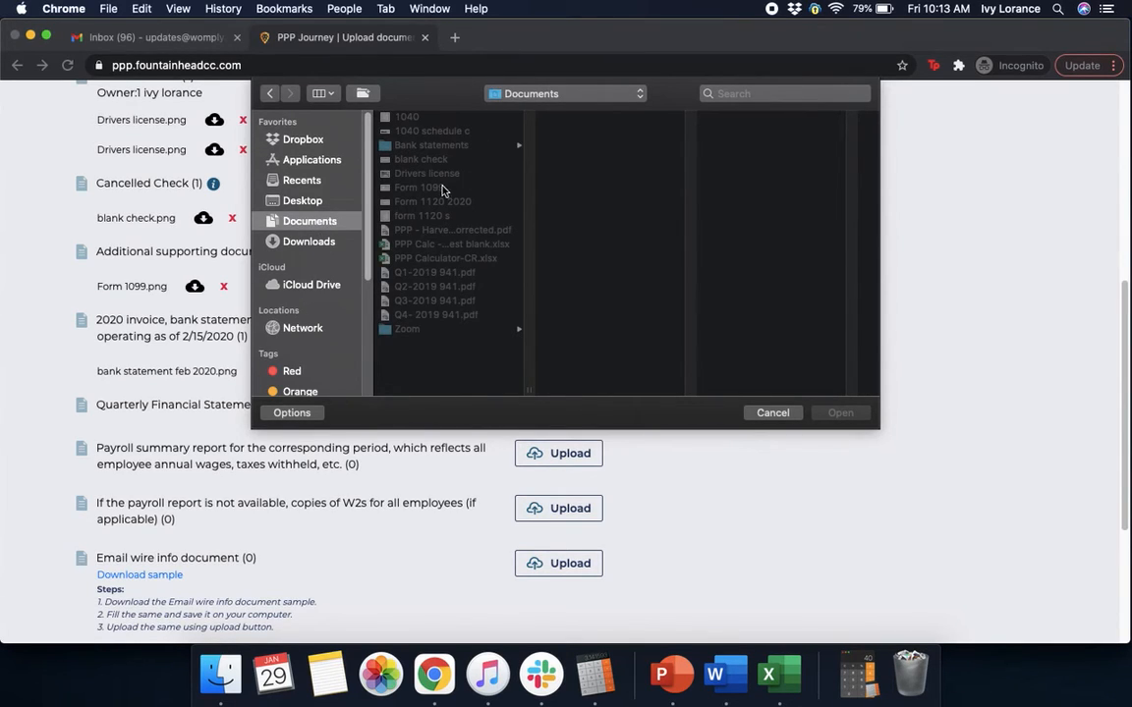
click(412, 187)
click(840, 413)
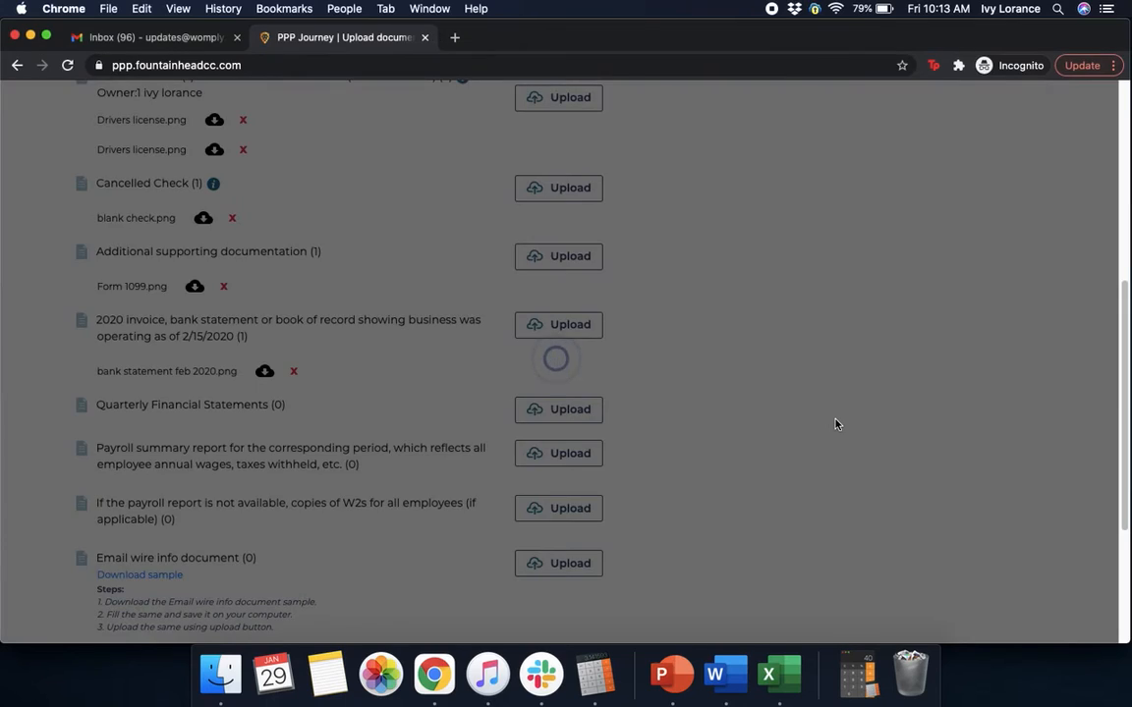
scroll(834, 426, down, 3)
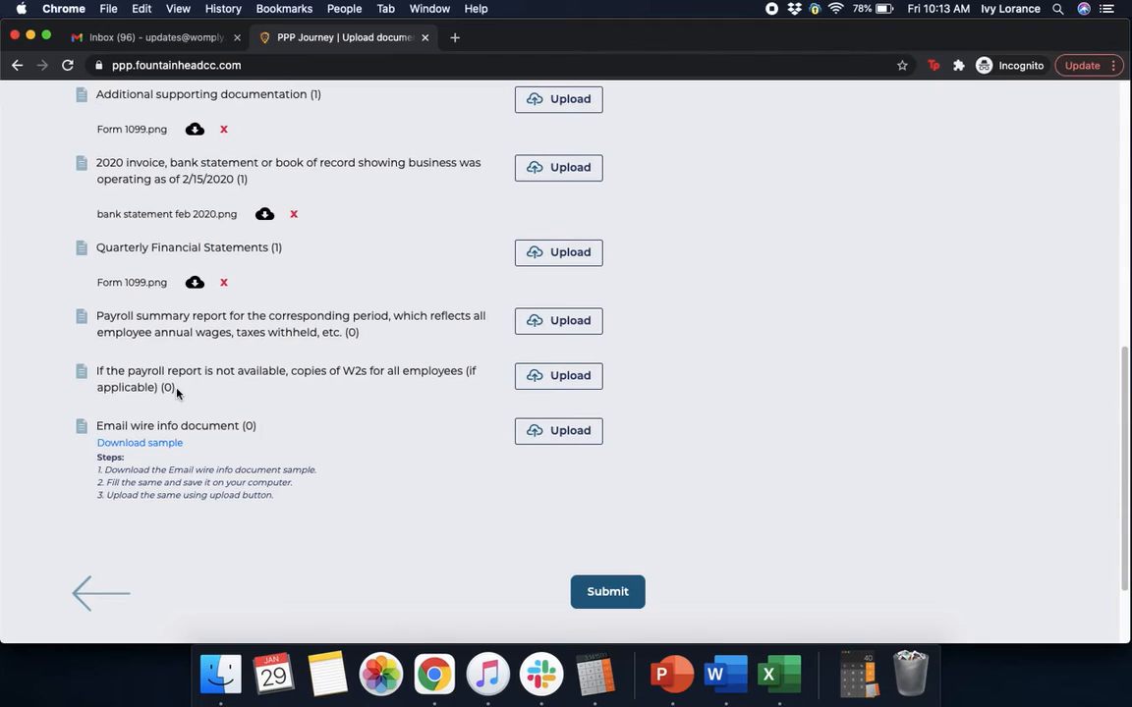
click(149, 452)
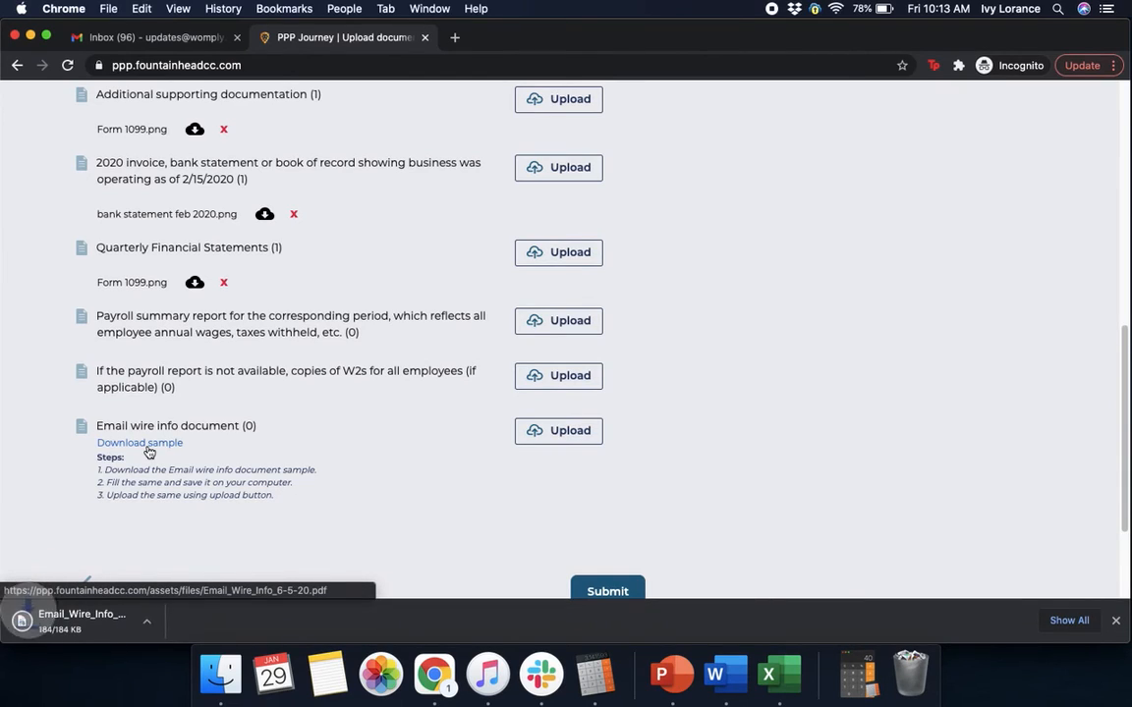
click(87, 629)
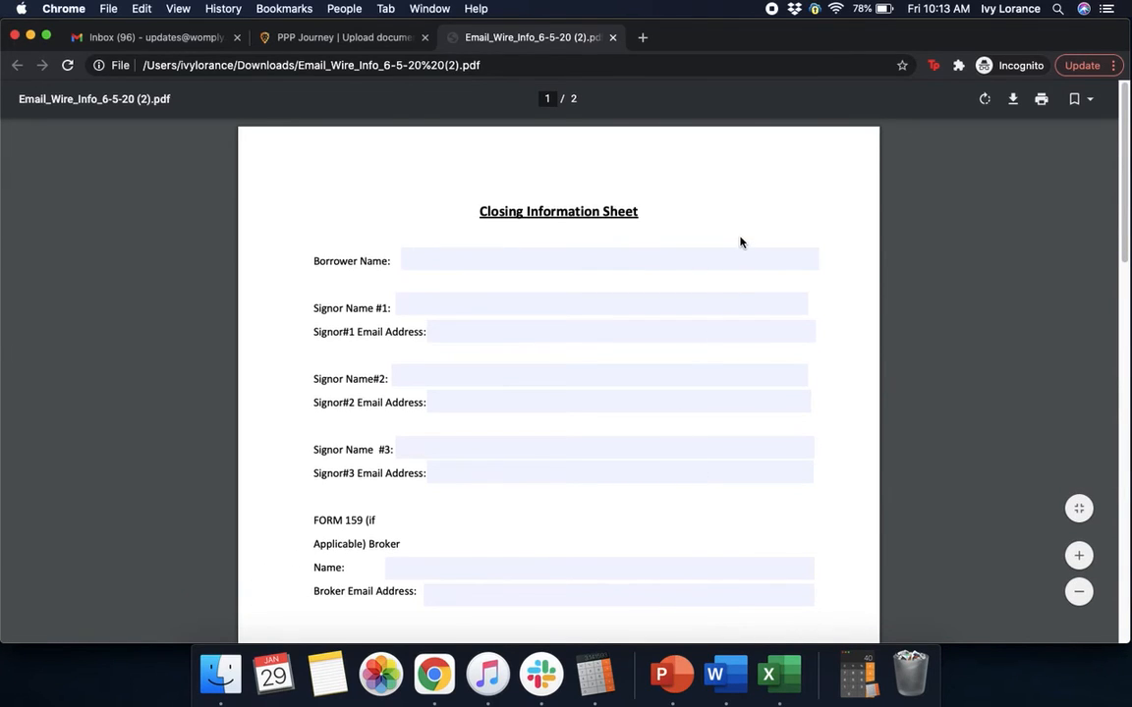
scroll(745, 242, down, 5)
scroll(745, 242, down, 15)
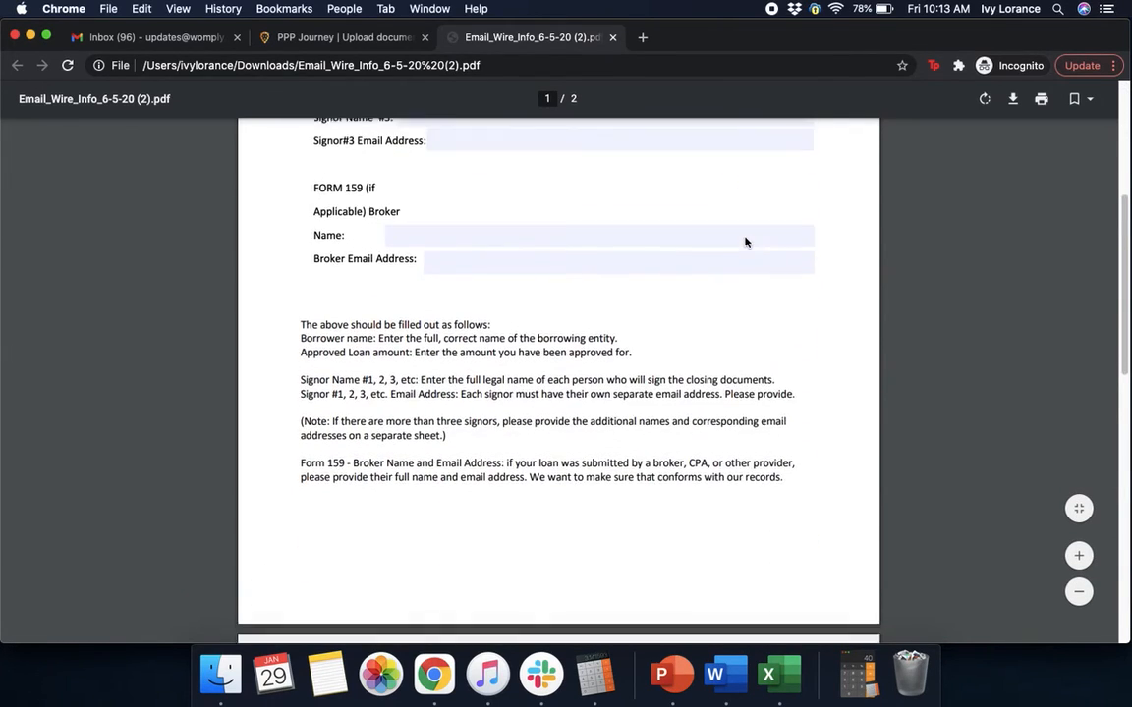
scroll(744, 243, down, 7)
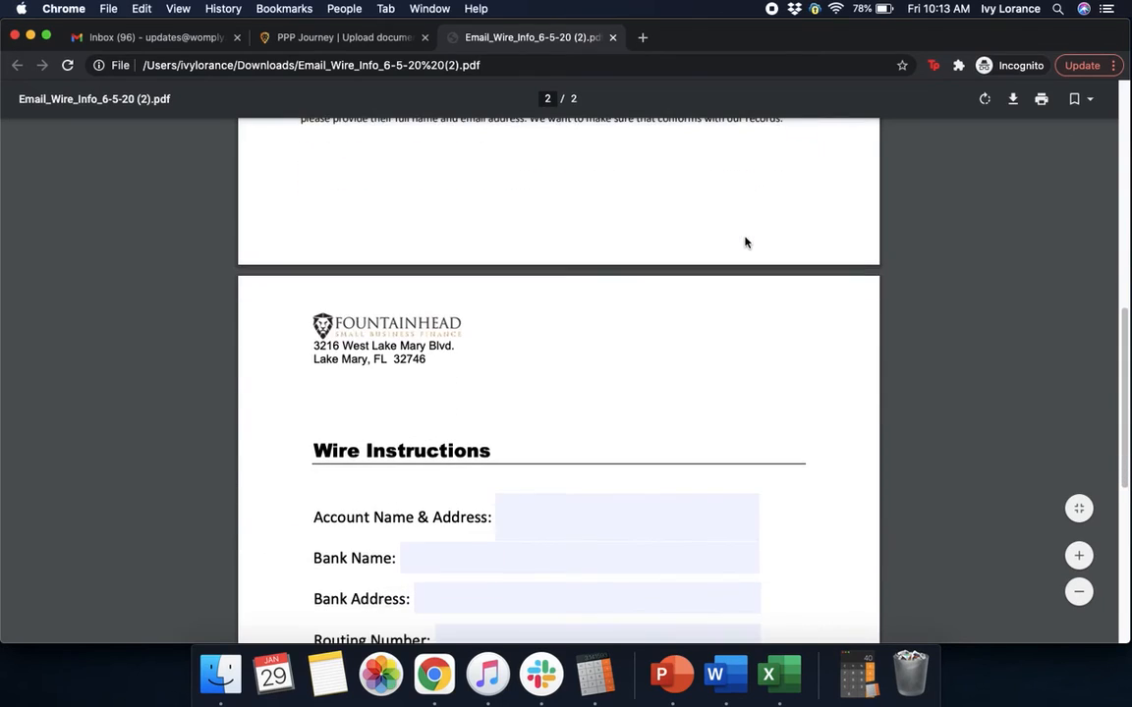
scroll(745, 242, down, 3)
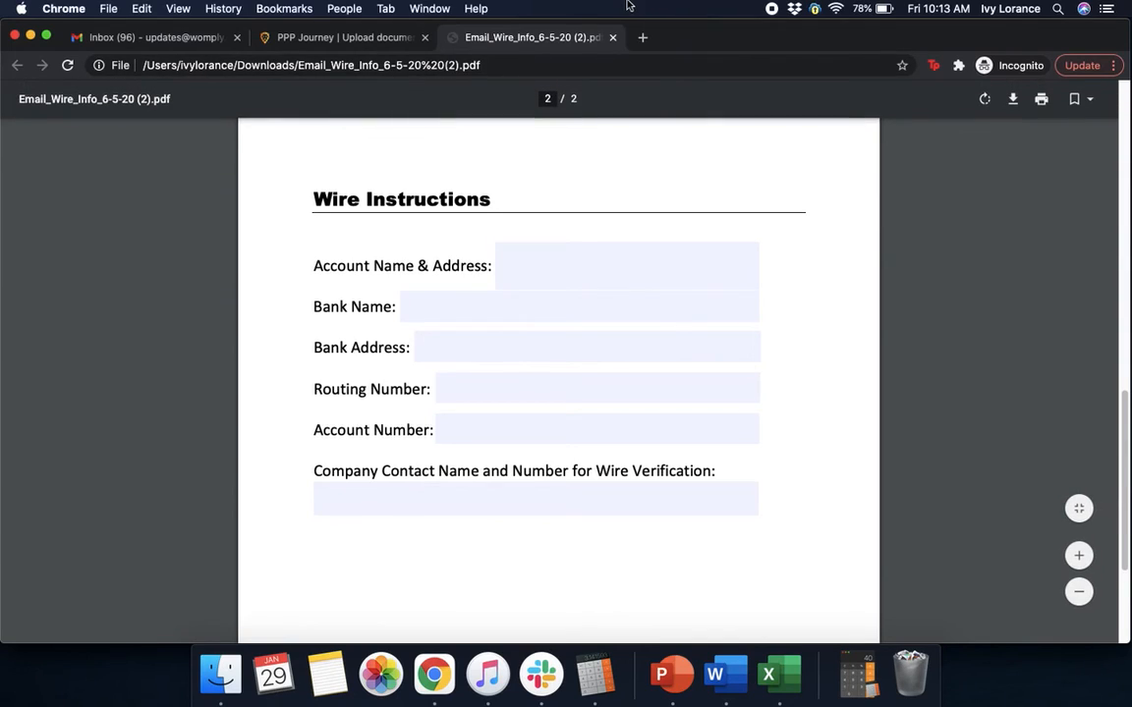
- Attach Form 1099.png as the Email wire info document after closing the sample PDF
click(612, 38)
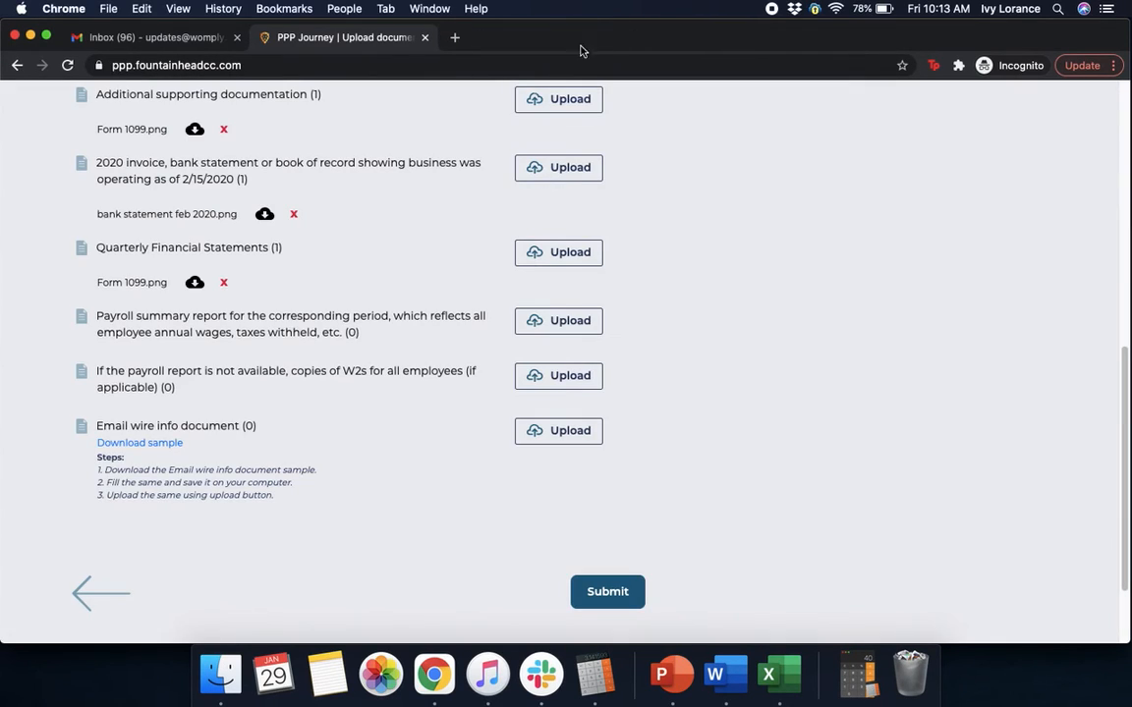
click(542, 430)
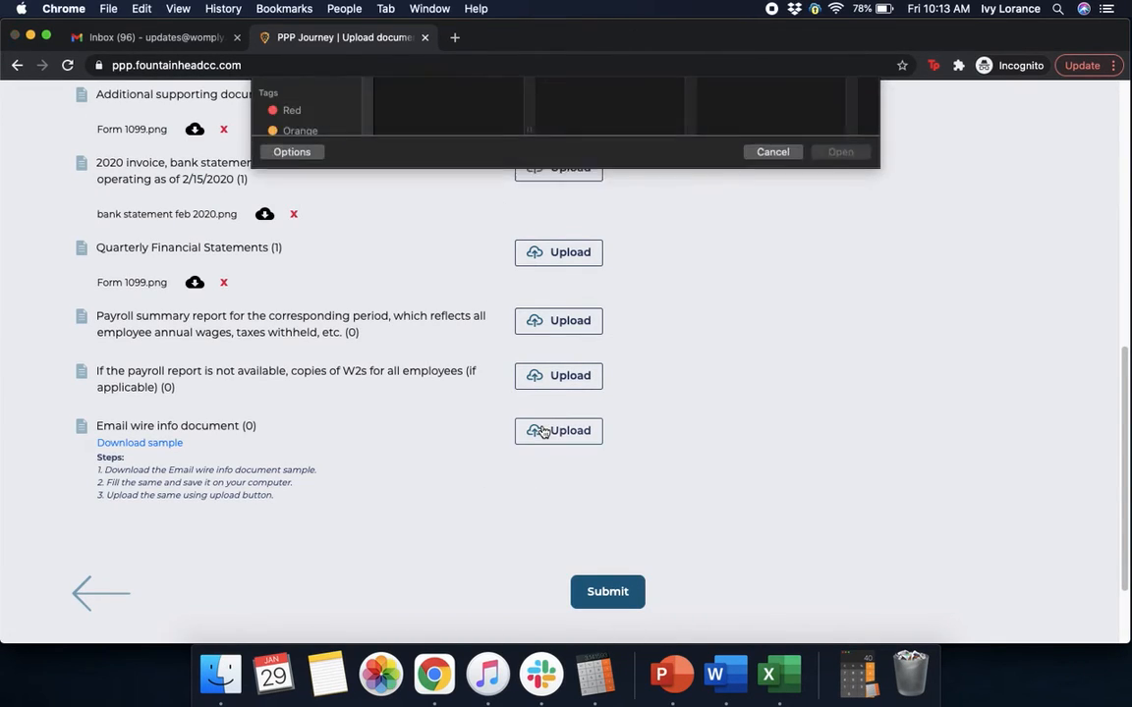
click(442, 195)
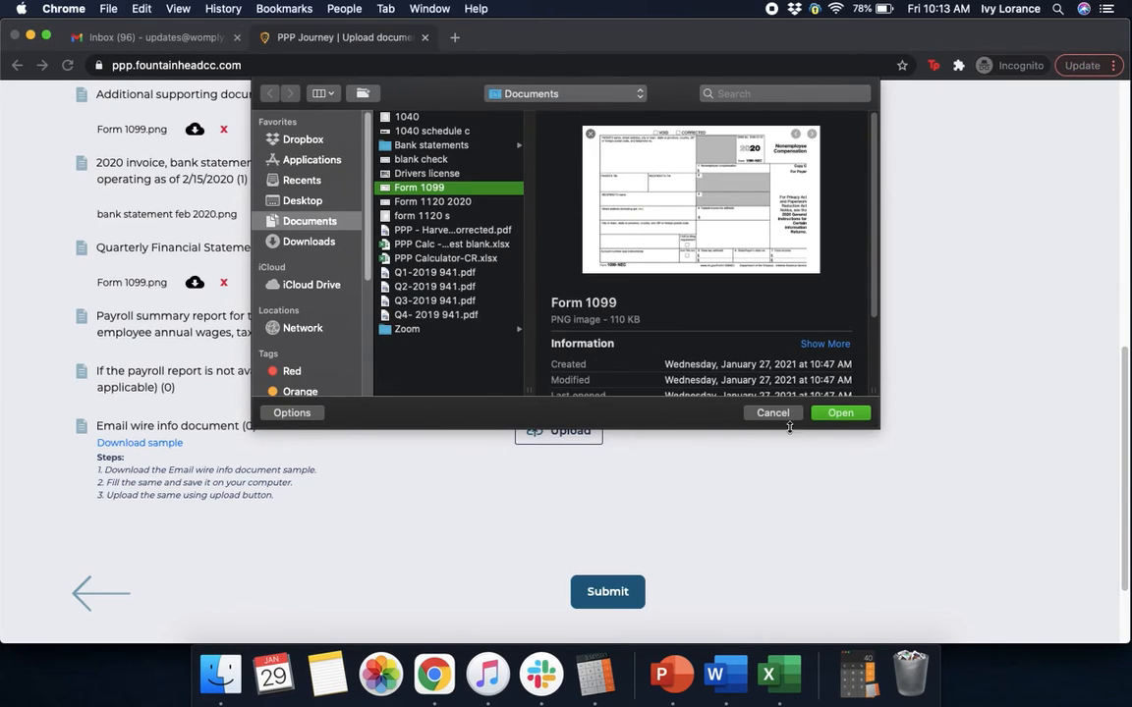
click(835, 413)
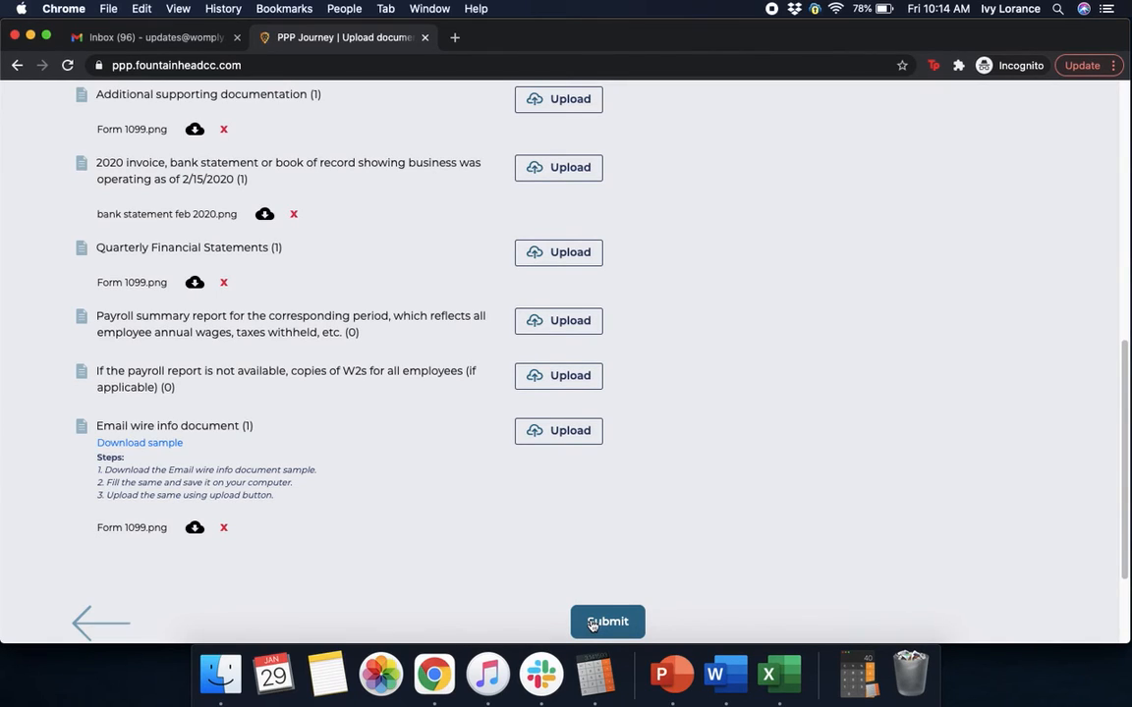
- Submit the uploaded documents so the $14,500 application goes to the verifier
click(592, 624)
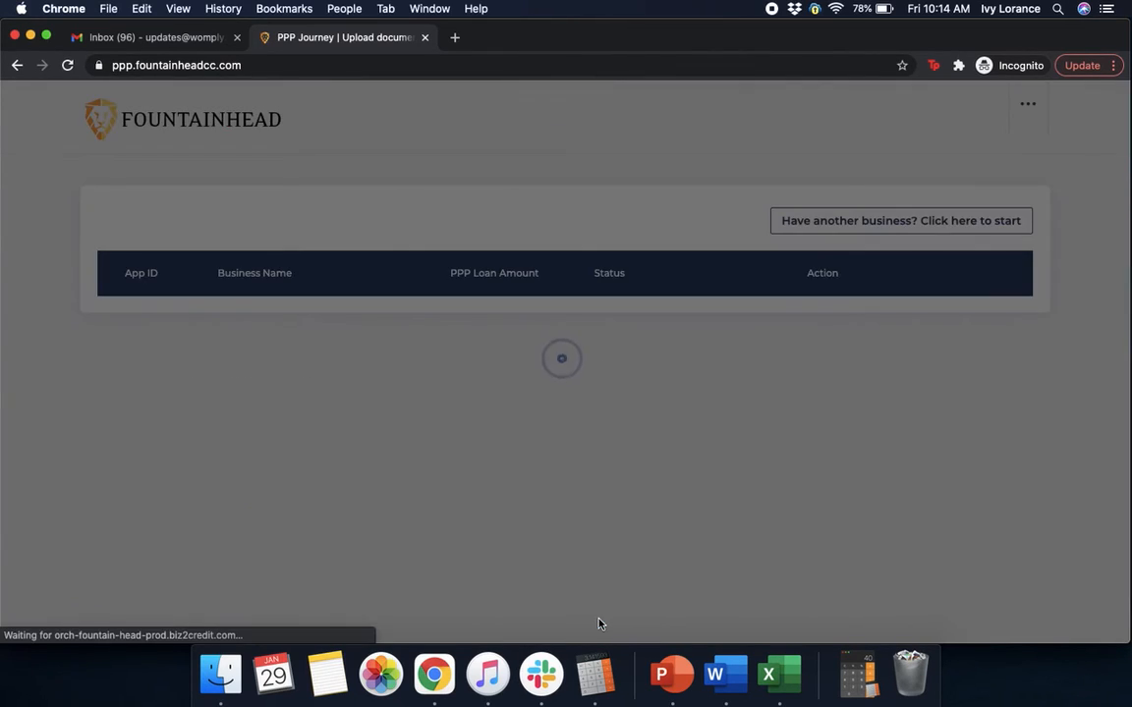